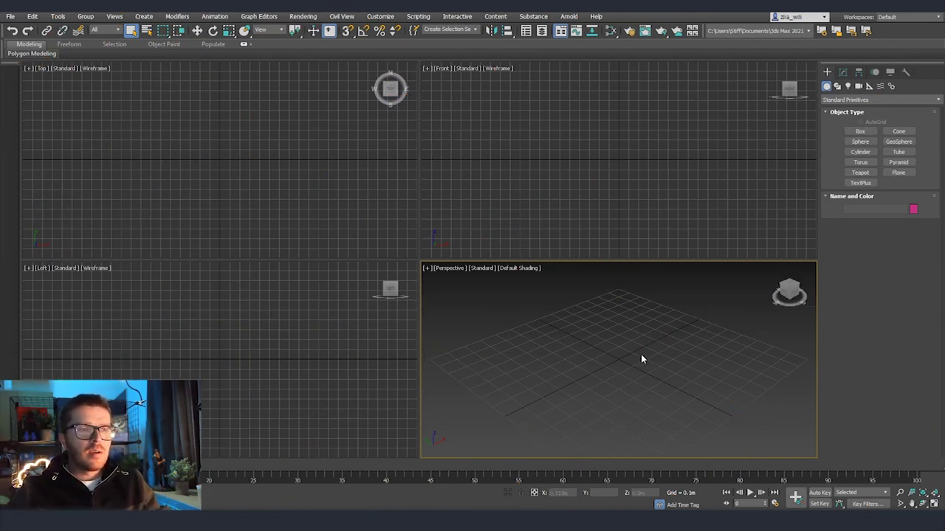
Create a cylinder at the grid origin, about 0.044 m in radius and 0.478 m high, and display its edges.
{"action": "left_click", "coordinate": [860, 152]}
{"action": "mouse_move", "coordinate": [618, 359]}
{"action": "left_mouse_down"}
{"action": "mouse_move", "coordinate": [641, 363]}
{"action": "mouse_move", "coordinate": [619, 363]}
{"action": "left_mouse_up"}
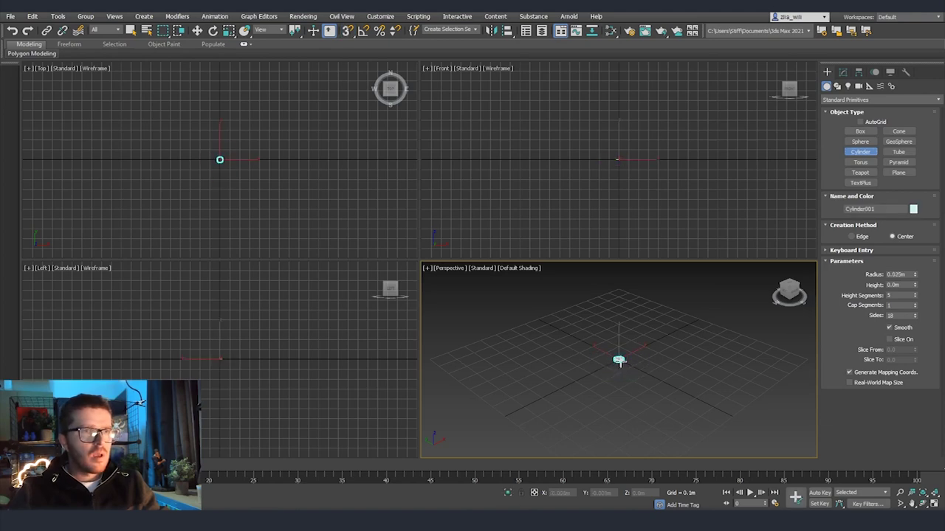
{"action": "left_click", "coordinate": [620, 268]}
{"action": "right_click", "coordinate": [657, 324]}
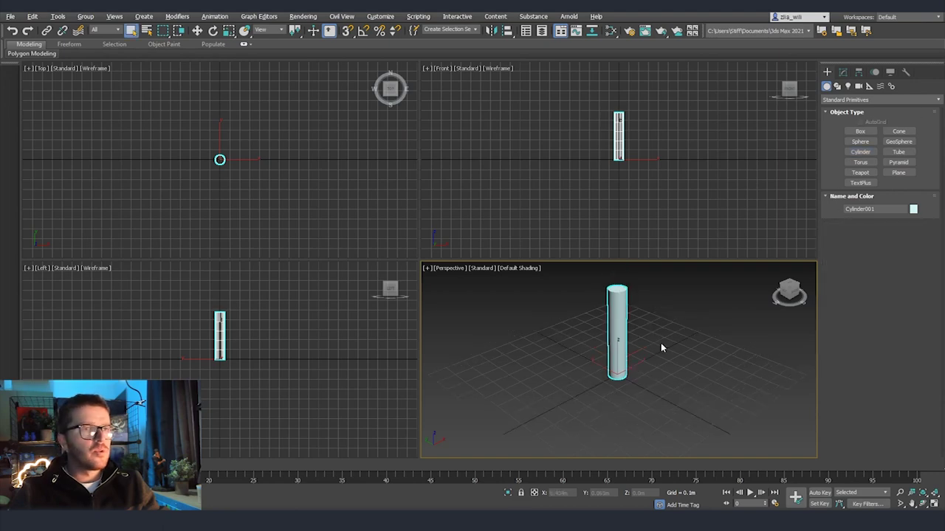
{"action": "key", "text": "alt+w"}
{"action": "key", "text": "F4"}
{"action": "scroll", "coordinate": [509, 311], "scroll_direction": "up", "scroll_amount": 3}
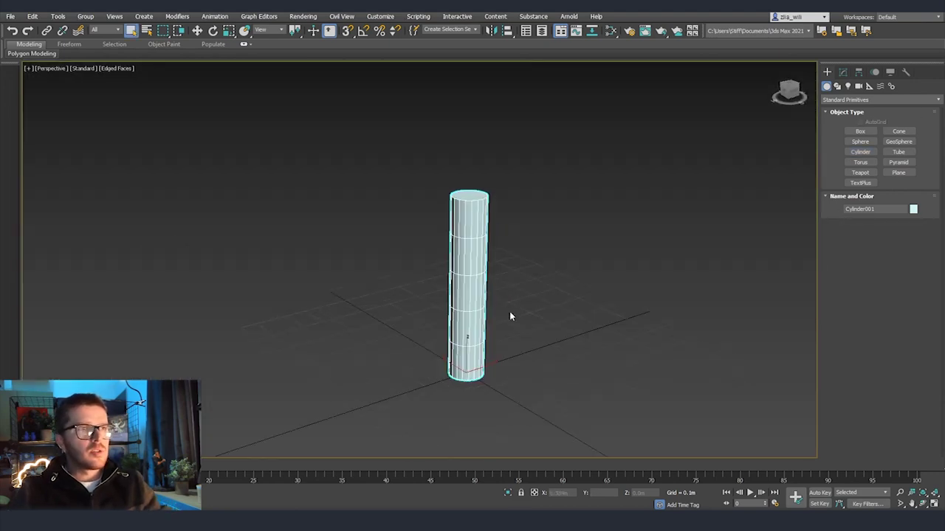
Set the cylinder to 6 sides and 4 height segments.
{"action": "left_click", "coordinate": [843, 72]}
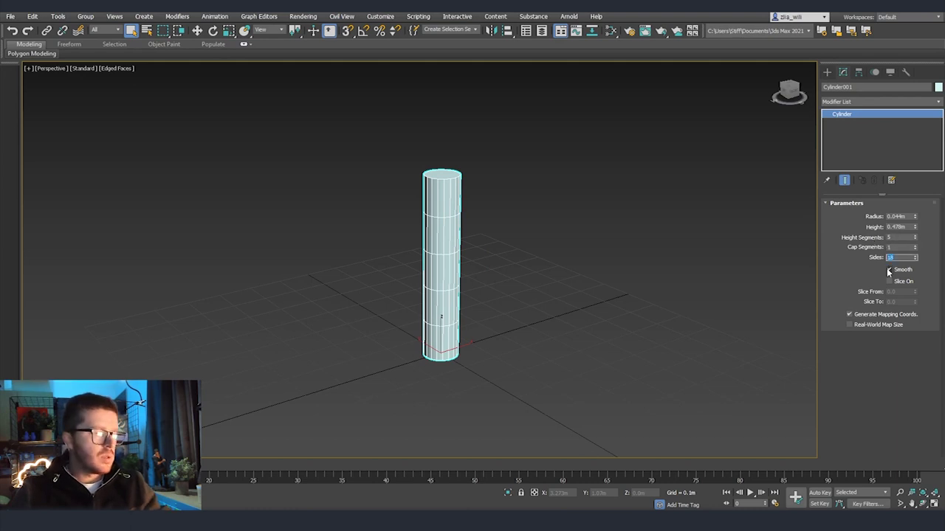
{"action": "type", "text": "6"}
{"action": "key", "text": "Return"}
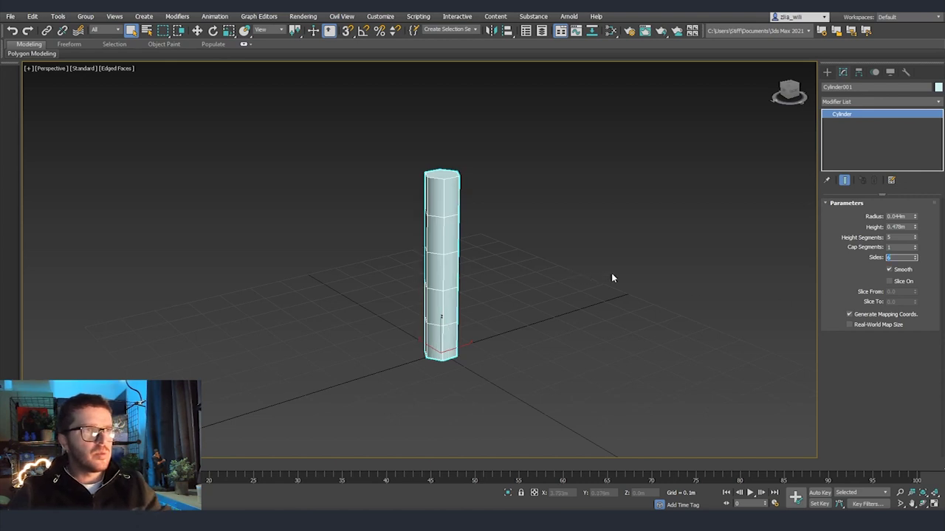
{"action": "middle_click_drag", "start_coordinate": [571, 281], "coordinate": [539, 263], "text": "alt"}
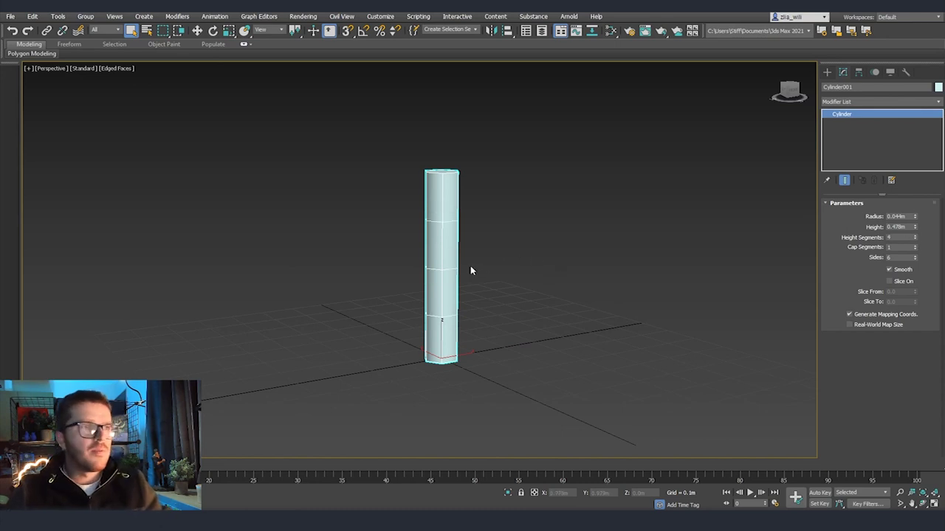
Convert the cylinder to an Editable Poly.
{"action": "right_click", "coordinate": [449, 265]}
{"action": "mouse_move", "coordinate": [508, 368]}
{"action": "left_click", "coordinate": [578, 375]}
Scale the cylinder's top ring of vertices inward to form a narrow pointed tip.
{"action": "key", "text": "1"}
{"action": "left_click_drag", "start_coordinate": [374, 152], "coordinate": [467, 197]}
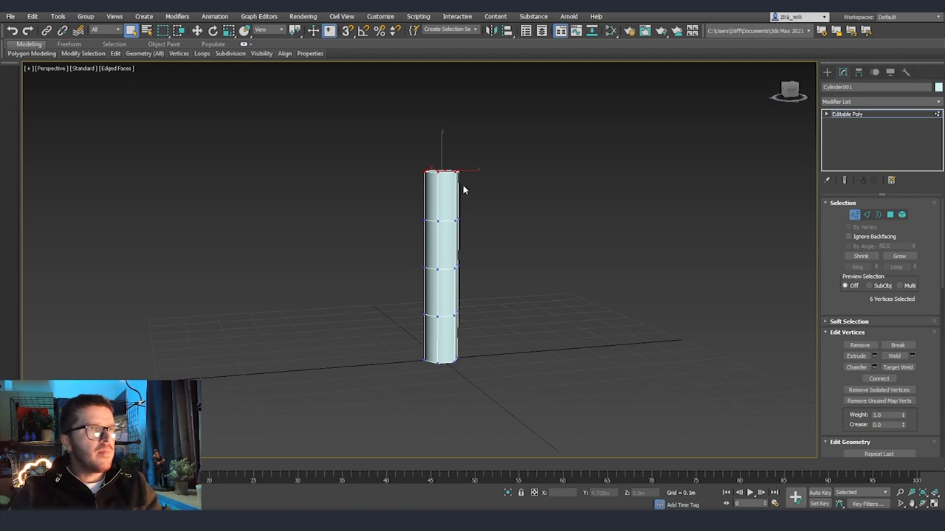
{"action": "scroll", "coordinate": [466, 197], "scroll_direction": "up", "scroll_amount": 2}
{"action": "key", "text": "r"}
{"action": "left_click_drag", "start_coordinate": [439, 164], "coordinate": [437, 270]}
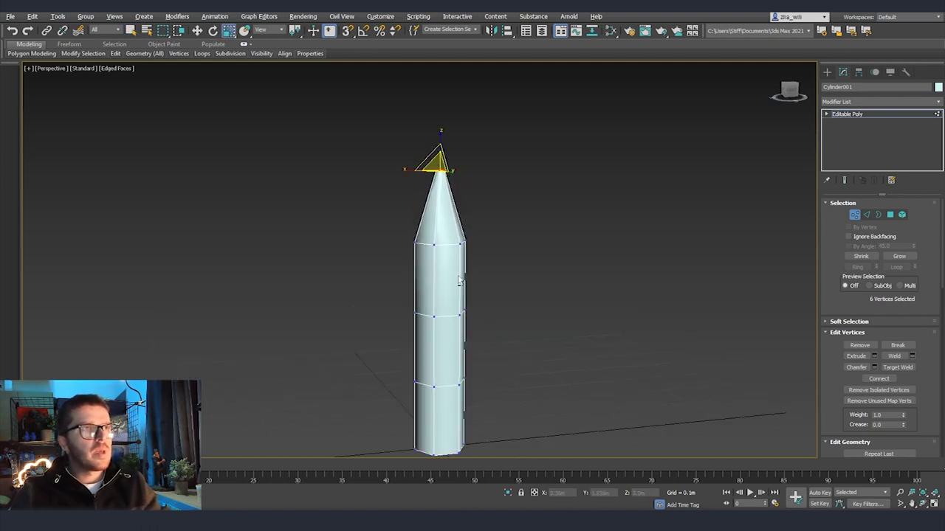
{"action": "middle_click_drag", "start_coordinate": [456, 285], "coordinate": [485, 322], "text": "alt"}
{"action": "scroll", "coordinate": [420, 198], "scroll_direction": "up", "scroll_amount": 5}
{"action": "middle_click_drag", "start_coordinate": [418, 199], "coordinate": [423, 234]}
{"action": "left_click_drag", "start_coordinate": [418, 152], "coordinate": [422, 178]}
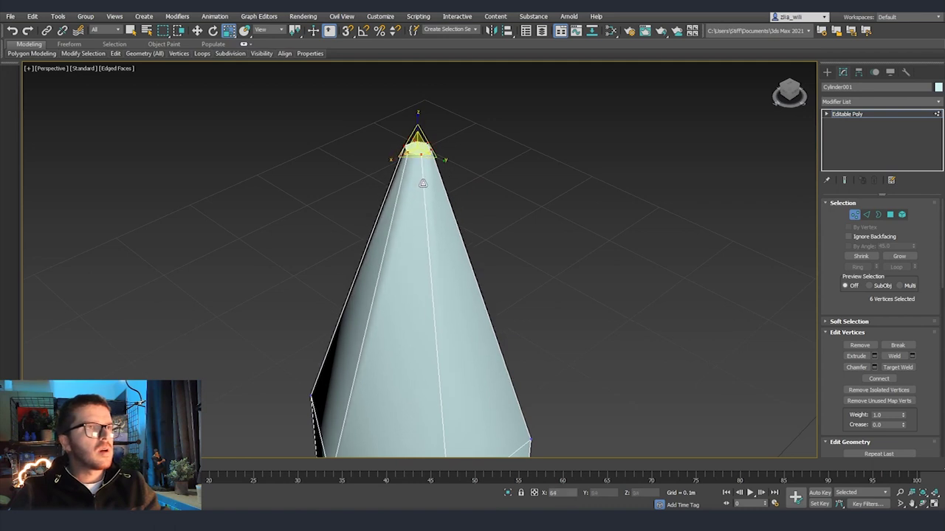
Scale the second vertex ring below the tip inward to make the taper more gradual.
{"action": "scroll", "coordinate": [424, 191], "scroll_direction": "down", "scroll_amount": 4}
{"action": "mouse_move", "coordinate": [455, 273]}
{"action": "middle_mouse_down", "text": "alt"}
{"action": "mouse_move", "coordinate": [448, 292]}
{"action": "mouse_move", "coordinate": [437, 260]}
{"action": "middle_mouse_up", "text": "alt"}
{"action": "scroll", "coordinate": [430, 178], "scroll_direction": "up", "scroll_amount": 6}
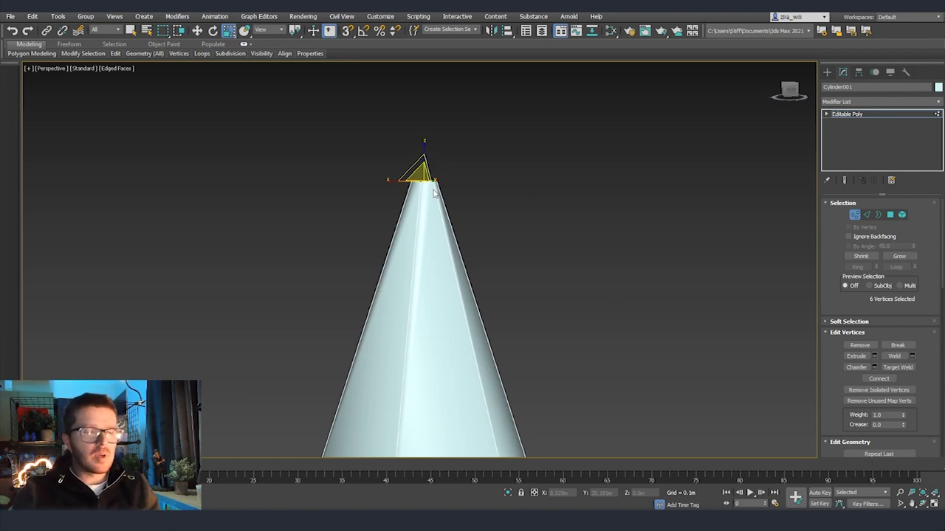
{"action": "scroll", "coordinate": [435, 248], "scroll_direction": "down", "scroll_amount": 2}
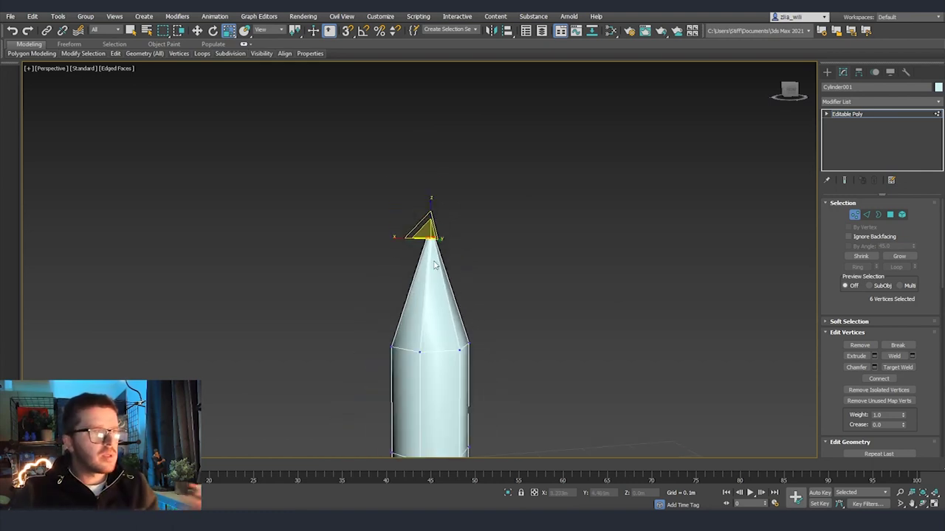
{"action": "scroll", "coordinate": [435, 266], "scroll_direction": "down", "scroll_amount": 2}
{"action": "middle_click_drag", "start_coordinate": [429, 294], "coordinate": [414, 252]}
{"action": "middle_click_drag", "start_coordinate": [418, 295], "coordinate": [417, 283], "text": "alt"}
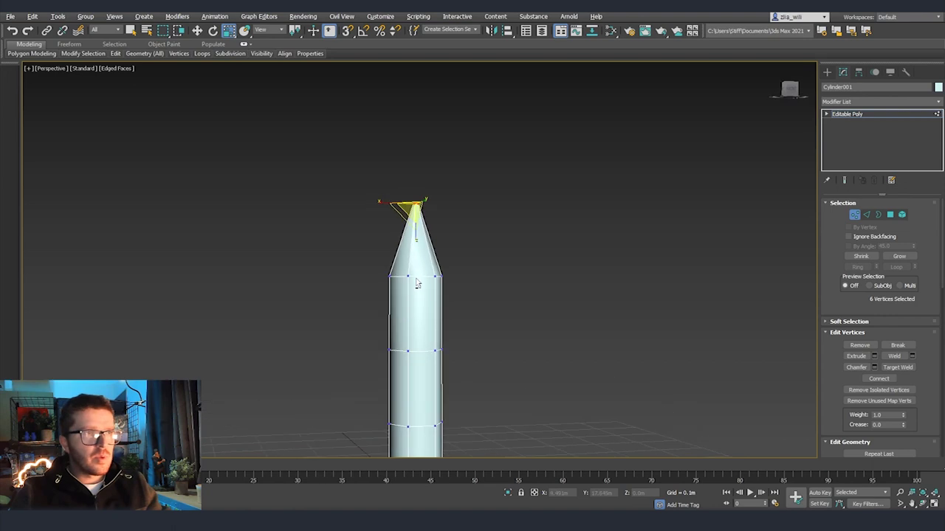
{"action": "scroll", "coordinate": [411, 287], "scroll_direction": "up", "scroll_amount": 2}
{"action": "middle_click_drag", "start_coordinate": [410, 285], "coordinate": [447, 322], "text": "alt"}
{"action": "left_click_drag", "start_coordinate": [421, 272], "coordinate": [423, 297]}
{"action": "scroll", "coordinate": [428, 304], "scroll_direction": "down", "scroll_amount": 2}
Scale the middle, lower and base vertex rings slightly inward, bringing the base ring to about 83 percent.
{"action": "middle_click_drag", "start_coordinate": [437, 314], "coordinate": [340, 247]}
{"action": "left_click_drag", "start_coordinate": [340, 251], "coordinate": [427, 297]}
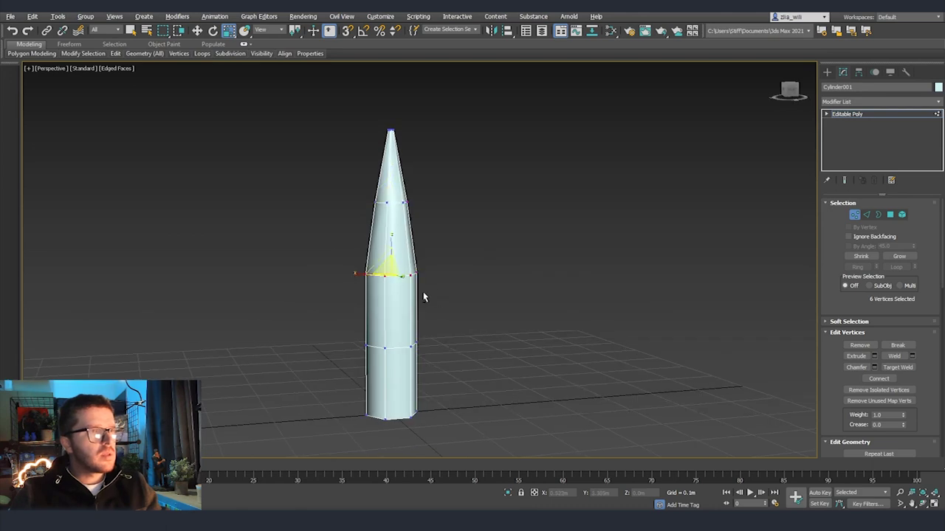
{"action": "middle_click_drag", "start_coordinate": [424, 295], "coordinate": [417, 282], "text": "alt"}
{"action": "left_click_drag", "start_coordinate": [387, 279], "coordinate": [387, 294]}
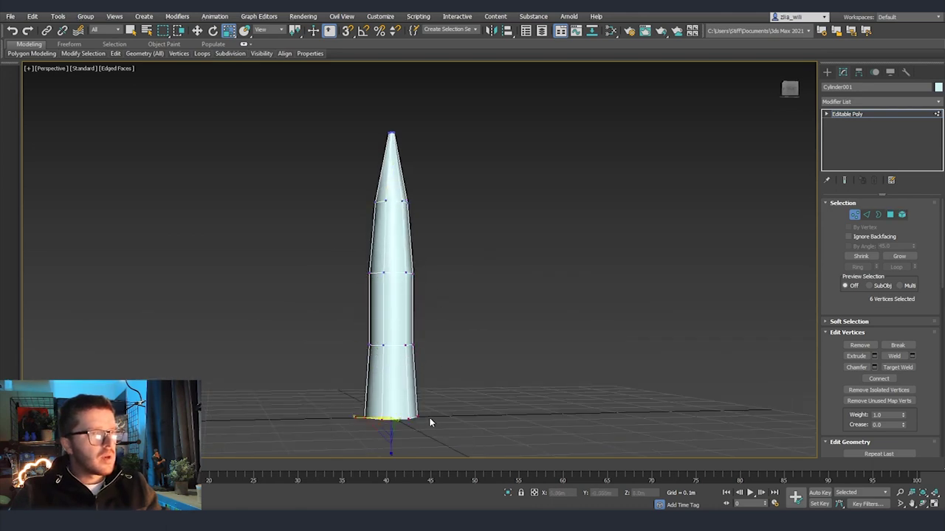
{"action": "middle_click_drag", "start_coordinate": [432, 423], "coordinate": [431, 402], "text": "alt"}
{"action": "left_click_drag", "start_coordinate": [388, 360], "coordinate": [389, 371]}
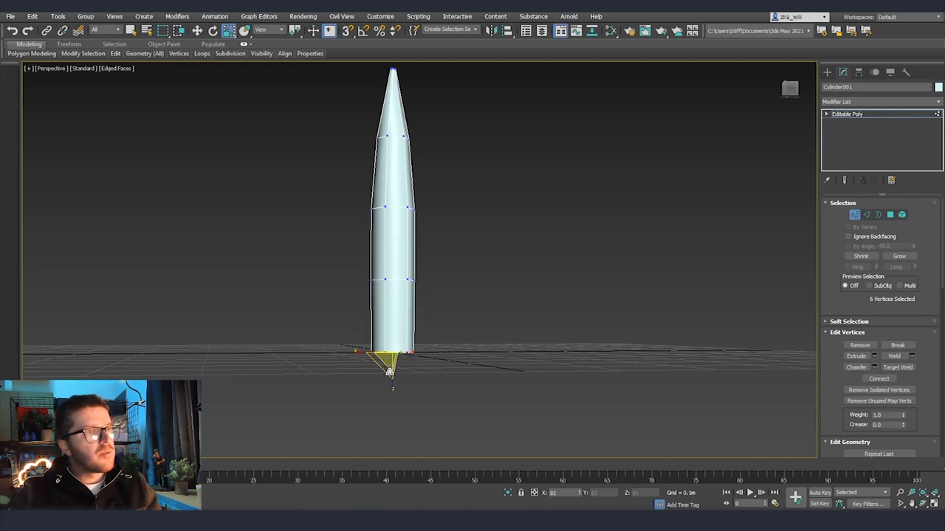
{"action": "mouse_move", "coordinate": [389, 371]}
{"action": "middle_mouse_down", "text": "alt"}
{"action": "mouse_move", "coordinate": [431, 342]}
{"action": "mouse_move", "coordinate": [423, 285]}
{"action": "middle_mouse_up", "text": "alt"}
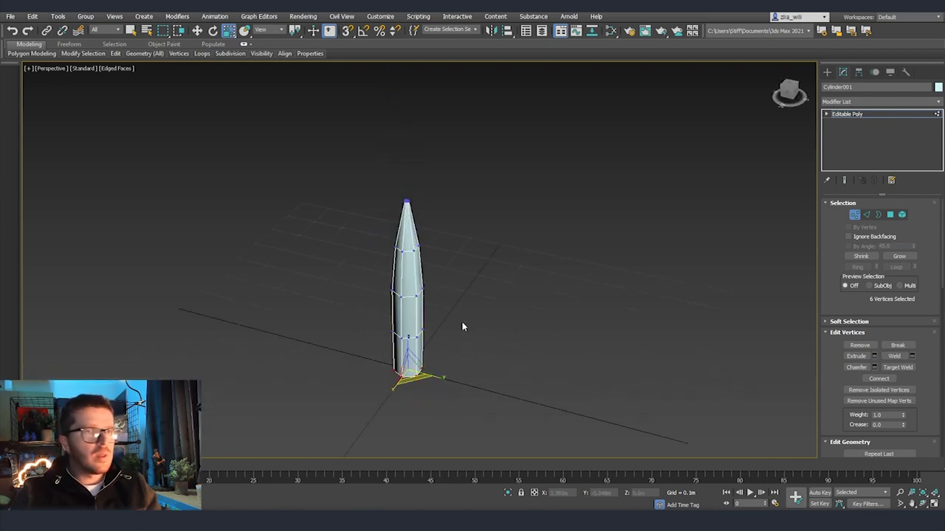
Flatten the whole object along Y to about 7.8 percent so it forms a thin grass blade.
{"action": "left_click", "coordinate": [856, 115]}
{"action": "middle_click_drag", "start_coordinate": [484, 332], "coordinate": [499, 327], "text": "alt"}
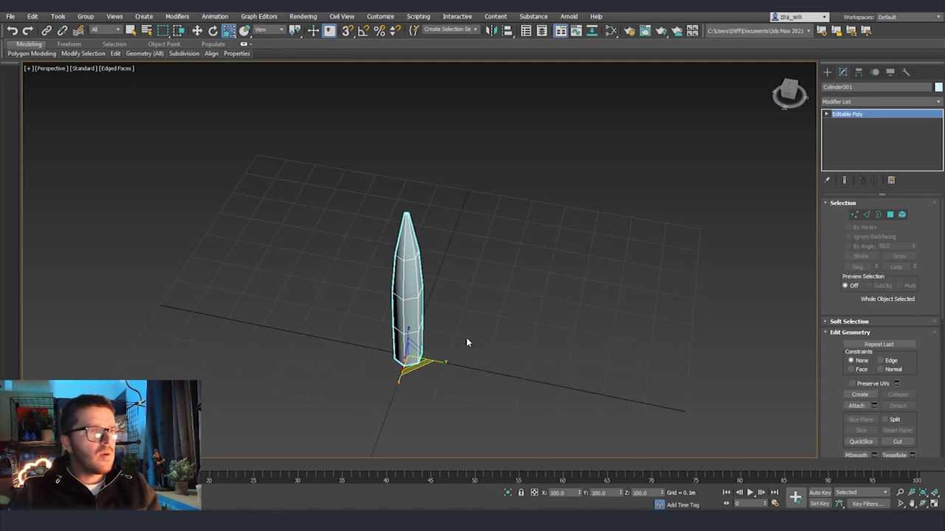
{"action": "left_click_drag", "start_coordinate": [444, 364], "coordinate": [86, 300]}
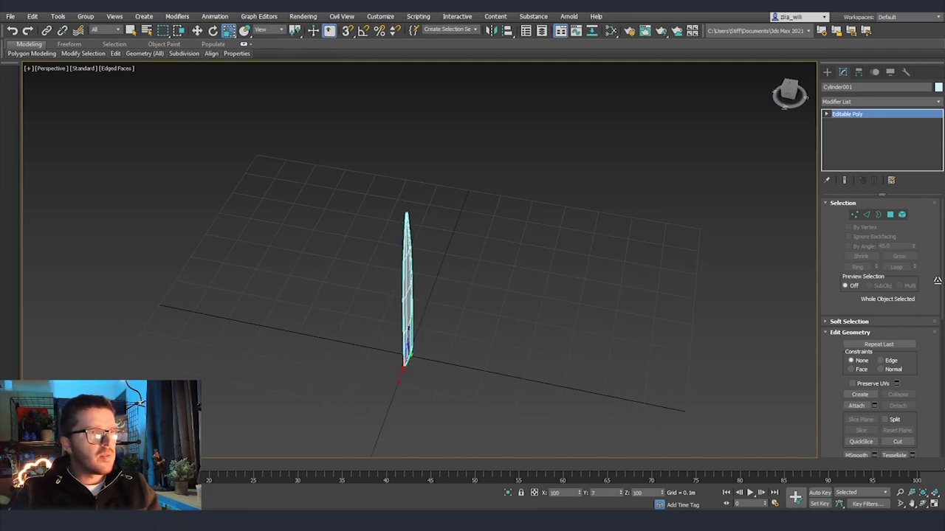
Delete the polygon capping the base of the blade and return to object level.
{"action": "scroll", "coordinate": [248, 280], "scroll_direction": "up", "scroll_amount": 5}
{"action": "mouse_move", "coordinate": [557, 313]}
{"action": "middle_mouse_down", "text": "alt"}
{"action": "mouse_move", "coordinate": [481, 270]}
{"action": "mouse_move", "coordinate": [357, 268]}
{"action": "mouse_move", "coordinate": [415, 251]}
{"action": "mouse_move", "coordinate": [464, 388]}
{"action": "mouse_move", "coordinate": [414, 322]}
{"action": "mouse_move", "coordinate": [440, 289]}
{"action": "mouse_move", "coordinate": [465, 202]}
{"action": "mouse_move", "coordinate": [468, 294]}
{"action": "middle_mouse_up", "text": "alt"}
{"action": "key", "text": "4"}
{"action": "left_click", "coordinate": [453, 306]}
{"action": "left_click", "coordinate": [846, 115]}
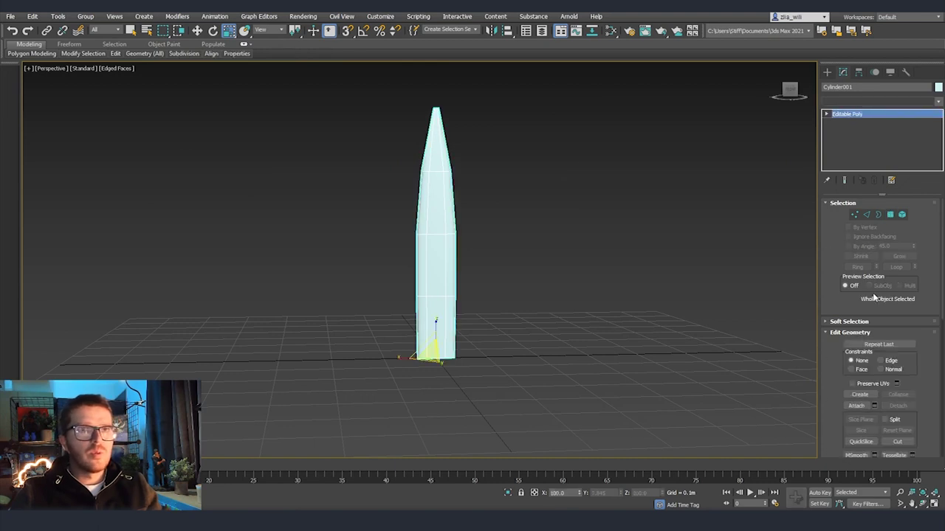
Add a TurboSmooth modifier with 2 iterations to the blade and turn off the edge display.
{"action": "left_click", "coordinate": [878, 101]}
{"action": "left_click", "coordinate": [856, 332]}
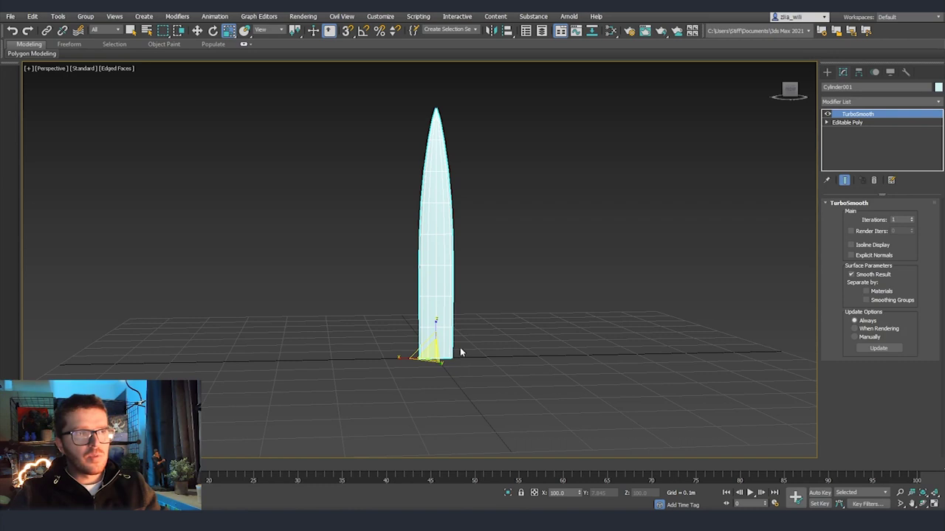
{"action": "left_click", "coordinate": [913, 217]}
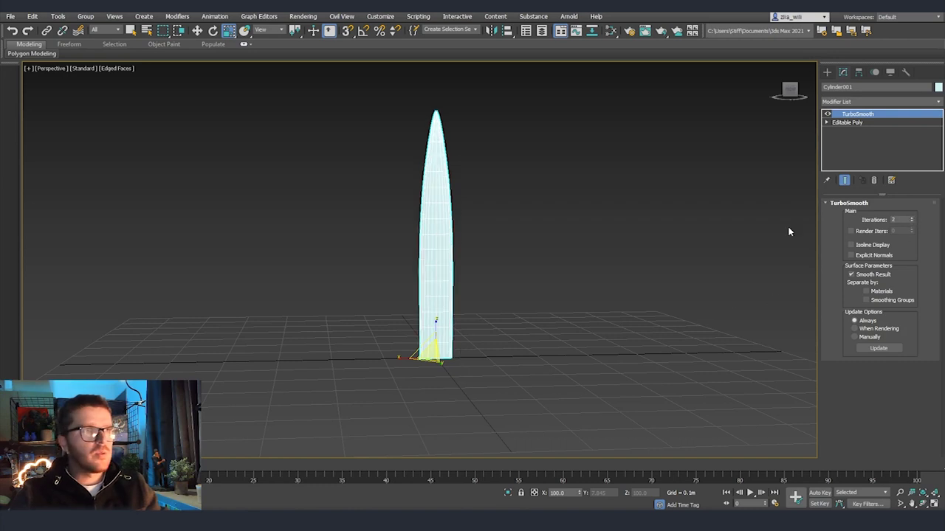
{"action": "key", "text": "F4"}
{"action": "middle_click_drag", "start_coordinate": [517, 277], "coordinate": [469, 274], "text": "alt"}
{"action": "left_click", "coordinate": [595, 289]}
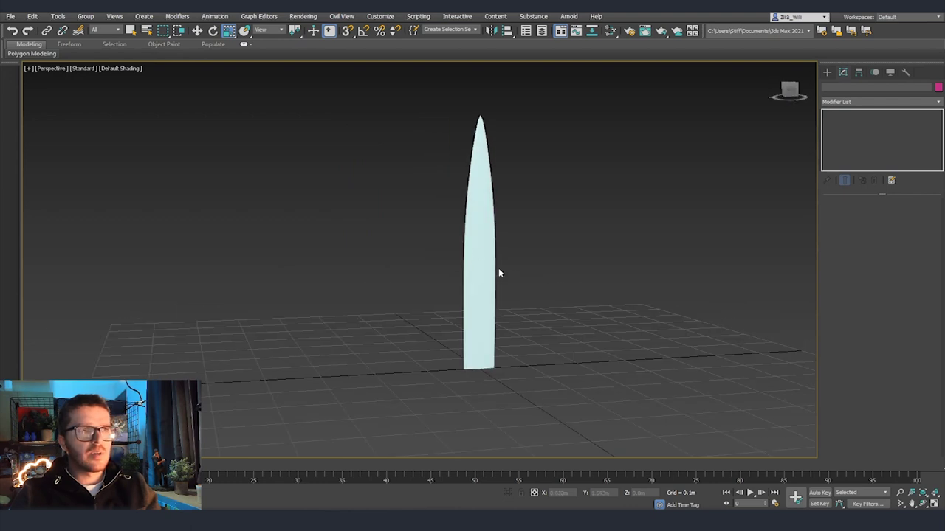
Scale the blade along X to about 66 percent to make it narrower.
{"action": "left_click", "coordinate": [495, 270]}
{"action": "middle_click_drag", "start_coordinate": [510, 331], "coordinate": [445, 366], "text": "alt"}
{"action": "left_click_drag", "start_coordinate": [448, 367], "coordinate": [455, 373]}
{"action": "middle_click_drag", "start_coordinate": [480, 379], "coordinate": [448, 405], "text": "alt"}
{"action": "scroll", "coordinate": [505, 328], "scroll_direction": "up", "scroll_amount": 3}
{"action": "middle_click_drag", "start_coordinate": [448, 405], "coordinate": [524, 344], "text": "alt"}
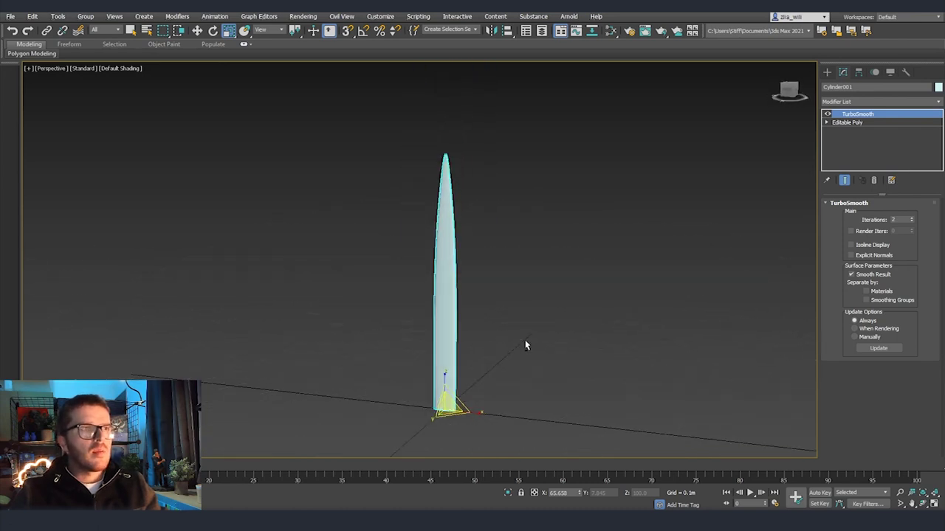
Add an FFD 3x3x3 modifier above the blade's TurboSmooth and activate its control points.
{"action": "left_click", "coordinate": [871, 102]}
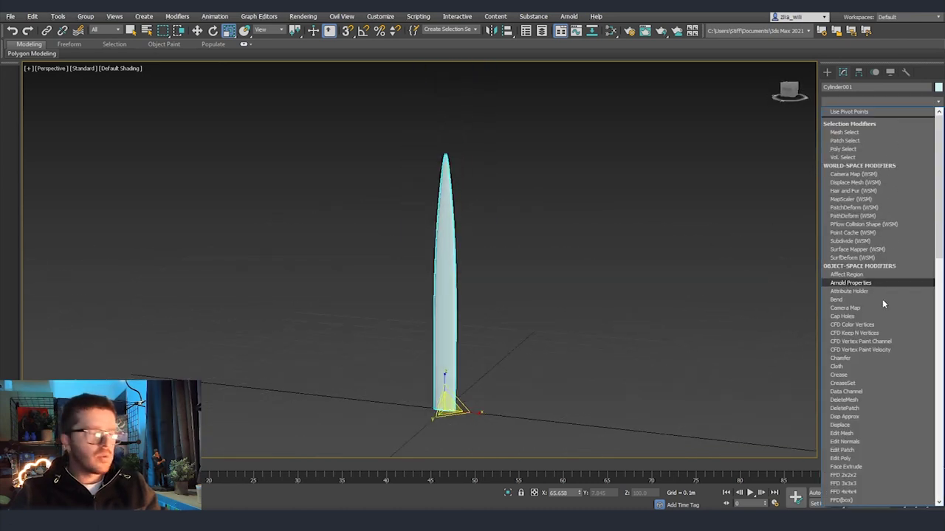
{"action": "scroll", "coordinate": [880, 288], "scroll_direction": "down", "scroll_amount": 5}
{"action": "left_click", "coordinate": [842, 120]}
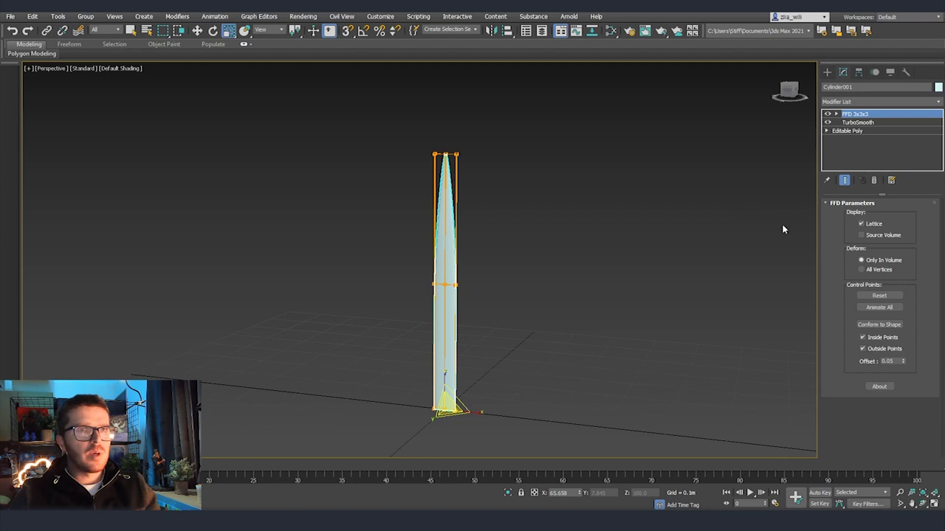
{"action": "left_click", "coordinate": [836, 114]}
{"action": "left_click", "coordinate": [863, 123]}
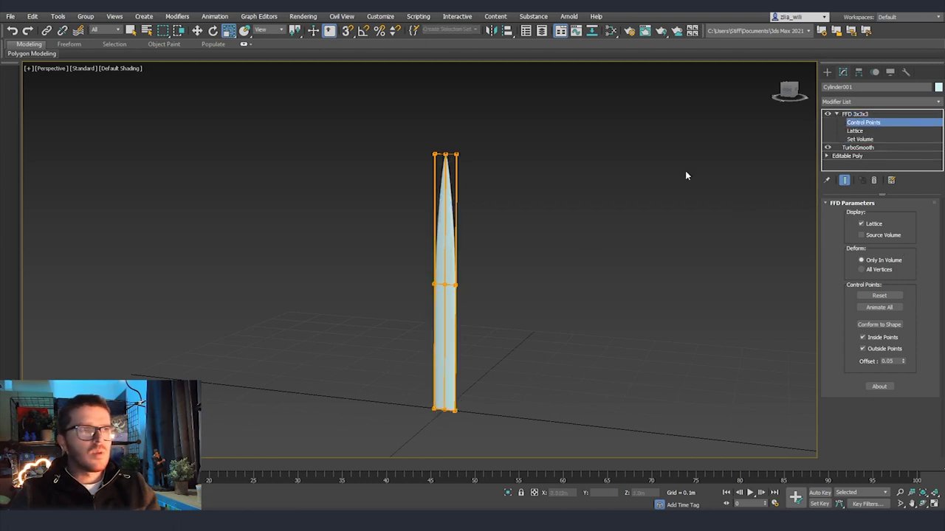
Shift the middle row of FFD control points slightly along the negative Y axis.
{"action": "middle_click_drag", "start_coordinate": [451, 280], "coordinate": [468, 281], "text": "alt"}
{"action": "middle_click_drag", "start_coordinate": [497, 310], "coordinate": [476, 291], "text": "alt"}
{"action": "key", "text": "w"}
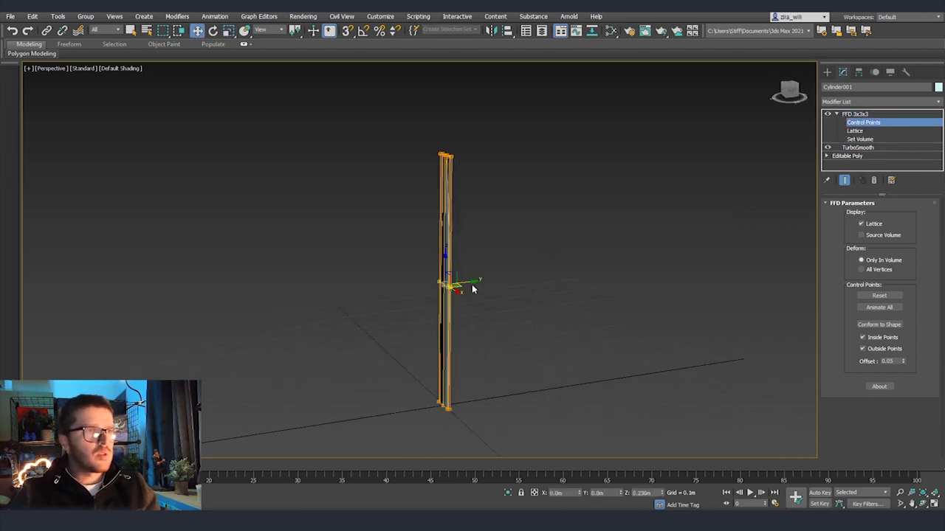
{"action": "left_click_drag", "start_coordinate": [471, 284], "coordinate": [461, 284]}
{"action": "middle_click_drag", "start_coordinate": [454, 280], "coordinate": [490, 276], "text": "alt"}
Rotate and move the top FFD control points so the blade's tip bends toward positive X.
{"action": "left_click_drag", "start_coordinate": [482, 120], "coordinate": [402, 186]}
{"action": "middle_click_drag", "start_coordinate": [404, 188], "coordinate": [454, 192], "text": "alt"}
{"action": "key", "text": "e"}
{"action": "key", "text": "w"}
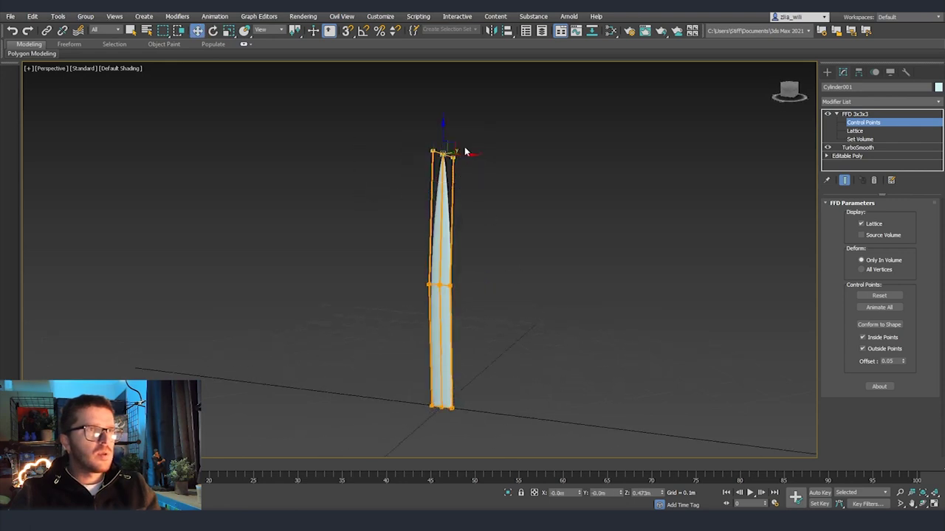
{"action": "middle_click_drag", "start_coordinate": [468, 133], "coordinate": [462, 145], "text": "alt"}
{"action": "left_click_drag", "start_coordinate": [454, 140], "coordinate": [475, 177]}
Make one copy of the bent blade about 0.054 m away along X.
{"action": "left_click", "coordinate": [854, 113]}
{"action": "middle_click_drag", "start_coordinate": [517, 346], "coordinate": [496, 321]}
{"action": "left_click_drag", "start_coordinate": [446, 381], "coordinate": [473, 381], "text": "shift"}
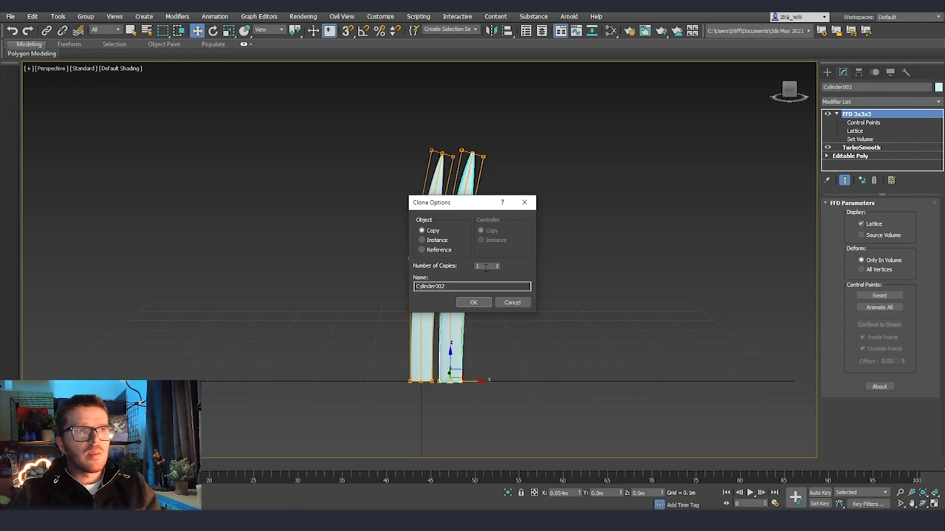
Reshape the second blade with its top and middle FFD control points so it stands lower and straighter.
{"action": "mouse_move", "coordinate": [484, 143]}
{"action": "left_mouse_down"}
{"action": "mouse_move", "coordinate": [481, 152]}
{"action": "mouse_move", "coordinate": [484, 130]}
{"action": "left_mouse_up"}
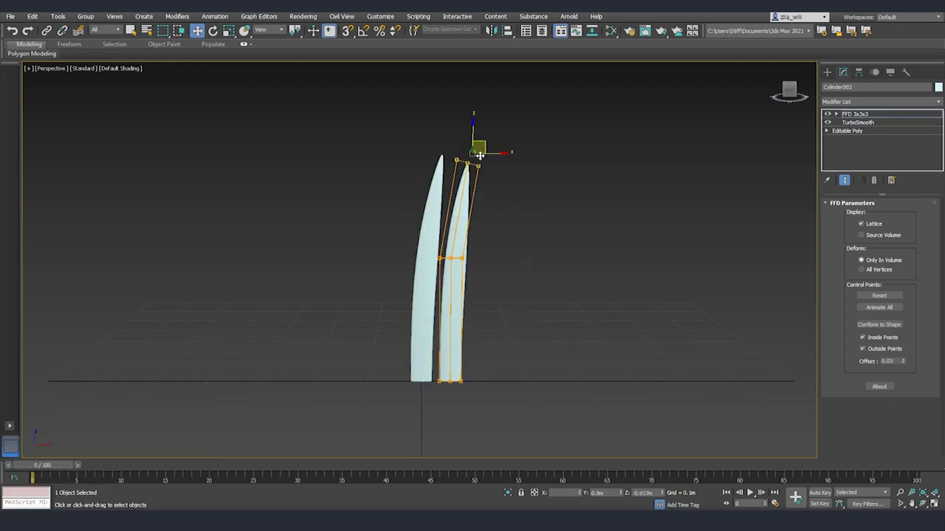
{"action": "key", "text": "e"}
{"action": "key", "text": "w"}
{"action": "left_click_drag", "start_coordinate": [480, 159], "coordinate": [484, 187]}
{"action": "left_click_drag", "start_coordinate": [487, 245], "coordinate": [435, 271]}
{"action": "middle_click_drag", "start_coordinate": [443, 259], "coordinate": [453, 417], "text": "alt"}
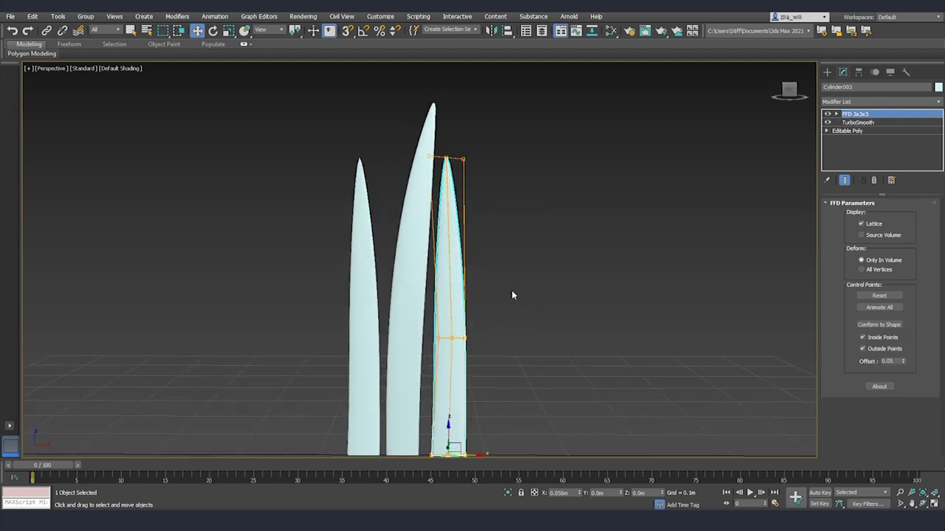
Move and scale the third blade's FFD control points to make it shorter, narrower and slightly bent.
{"action": "key", "text": "1"}
{"action": "left_click_drag", "start_coordinate": [452, 152], "coordinate": [471, 213]}
{"action": "middle_click_drag", "start_coordinate": [491, 295], "coordinate": [490, 244]}
{"action": "left_click_drag", "start_coordinate": [418, 266], "coordinate": [487, 427]}
{"action": "key", "text": "r"}
{"action": "left_click_drag", "start_coordinate": [452, 344], "coordinate": [461, 366]}
{"action": "left_click_drag", "start_coordinate": [434, 151], "coordinate": [474, 194]}
{"action": "left_click_drag", "start_coordinate": [429, 271], "coordinate": [482, 304]}
{"action": "key", "text": "w"}
{"action": "key", "text": "1"}
Copy the third blade along X to place a fourth blade beside it.
{"action": "middle_click_drag", "start_coordinate": [508, 288], "coordinate": [528, 319], "text": "alt"}
{"action": "left_click_drag", "start_coordinate": [452, 441], "coordinate": [508, 441], "text": "shift"}
{"action": "left_click", "coordinate": [473, 301]}
Bend the fourth blade into a short outward curve by rotating and moving its FFD control points.
{"action": "key", "text": "1"}
{"action": "key", "text": "e"}
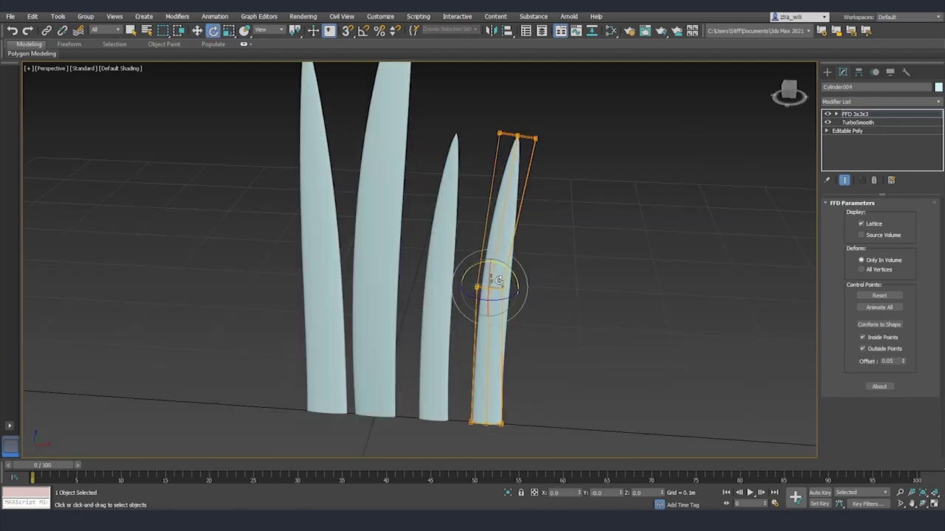
{"action": "middle_click_drag", "start_coordinate": [489, 280], "coordinate": [584, 361], "text": "alt"}
{"action": "scroll", "coordinate": [584, 361], "scroll_direction": "down", "scroll_amount": 4}
{"action": "key", "text": "1"}
{"action": "left_click", "coordinate": [511, 260]}
{"action": "middle_click_drag", "start_coordinate": [511, 260], "coordinate": [563, 193], "text": "alt"}
{"action": "key", "text": "1"}
{"action": "key", "text": "w"}
{"action": "left_click_drag", "start_coordinate": [566, 237], "coordinate": [496, 296]}
{"action": "left_click", "coordinate": [855, 114]}
Fine-tune the bends of the neighbouring blades by adjusting their top and base FFD control points.
{"action": "left_click", "coordinate": [521, 147]}
{"action": "key", "text": "1"}
{"action": "middle_click_drag", "start_coordinate": [540, 162], "coordinate": [520, 250]}
{"action": "left_click_drag", "start_coordinate": [532, 132], "coordinate": [456, 154]}
{"action": "key", "text": "1"}
{"action": "left_click", "coordinate": [474, 331]}
{"action": "key", "text": "1"}
{"action": "middle_click_drag", "start_coordinate": [474, 332], "coordinate": [539, 302], "text": "alt"}
{"action": "left_click_drag", "start_coordinate": [487, 390], "coordinate": [494, 392]}
{"action": "left_click_drag", "start_coordinate": [533, 183], "coordinate": [484, 225]}
{"action": "left_click_drag", "start_coordinate": [489, 209], "coordinate": [483, 214]}
Copy the outer blade at the negative X end farther outward to create a fifth blade.
{"action": "key", "text": "1"}
{"action": "middle_click_drag", "start_coordinate": [482, 215], "coordinate": [425, 240], "text": "alt"}
{"action": "left_click_drag", "start_coordinate": [506, 382], "coordinate": [454, 380], "text": "shift"}
Offset the fifth blade's middle FFD control points toward positive X and adjust its top and base for an outward curve.
{"action": "key", "text": "1"}
{"action": "left_click_drag", "start_coordinate": [428, 135], "coordinate": [487, 188]}
{"action": "mouse_move", "coordinate": [487, 190]}
{"action": "middle_mouse_down", "text": "alt"}
{"action": "mouse_move", "coordinate": [472, 272]}
{"action": "mouse_move", "coordinate": [478, 198]}
{"action": "middle_mouse_up", "text": "alt"}
{"action": "left_click_drag", "start_coordinate": [397, 251], "coordinate": [462, 294]}
{"action": "left_click_drag", "start_coordinate": [455, 274], "coordinate": [488, 275]}
{"action": "left_click_drag", "start_coordinate": [390, 382], "coordinate": [463, 419]}
{"action": "left_click_drag", "start_coordinate": [362, 80], "coordinate": [418, 141]}
{"action": "left_click_drag", "start_coordinate": [437, 384], "coordinate": [464, 418]}
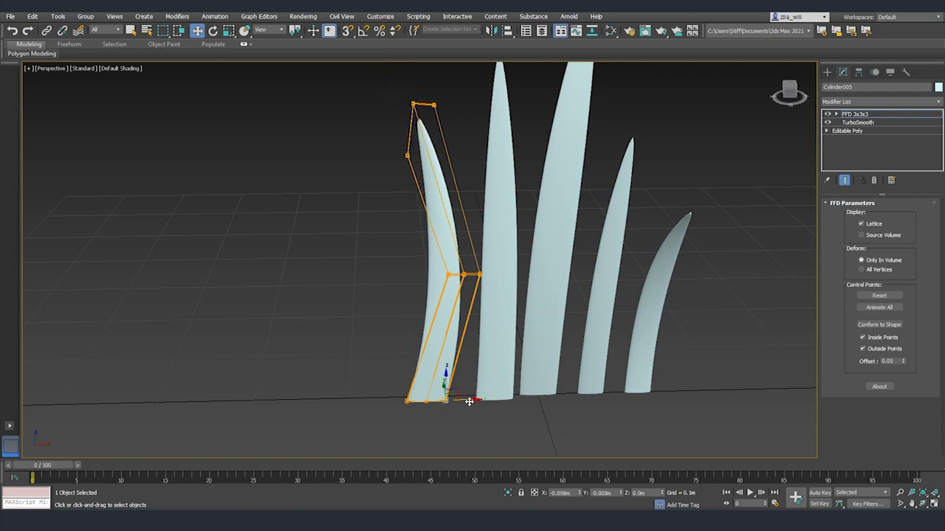
Leave control point editing and select all five grass blades together.
{"action": "left_click", "coordinate": [763, 248]}
{"action": "scroll", "coordinate": [466, 320], "scroll_direction": "down", "scroll_amount": 5}
{"action": "middle_click_drag", "start_coordinate": [465, 325], "coordinate": [504, 325], "text": "alt"}
{"action": "left_click_drag", "start_coordinate": [360, 295], "coordinate": [549, 304]}
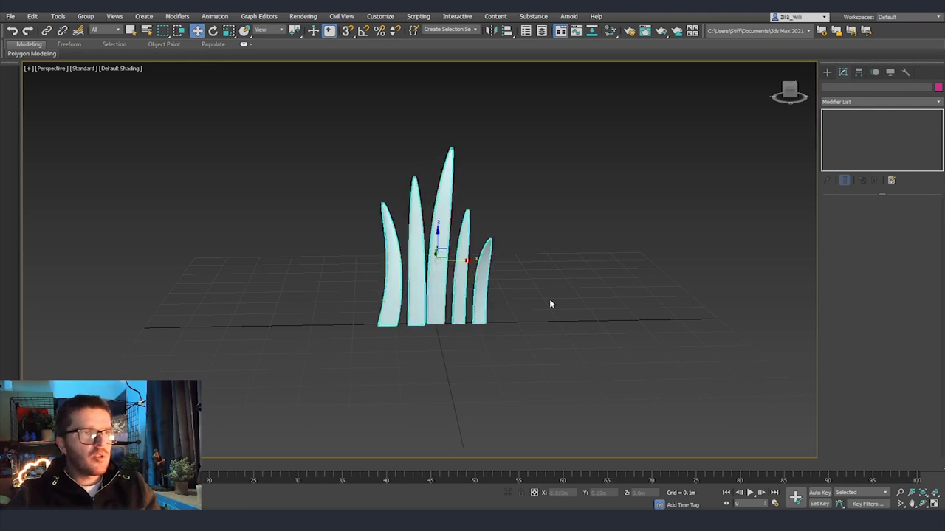
{"action": "middle_click_drag", "start_coordinate": [489, 296], "coordinate": [438, 302], "text": "alt"}
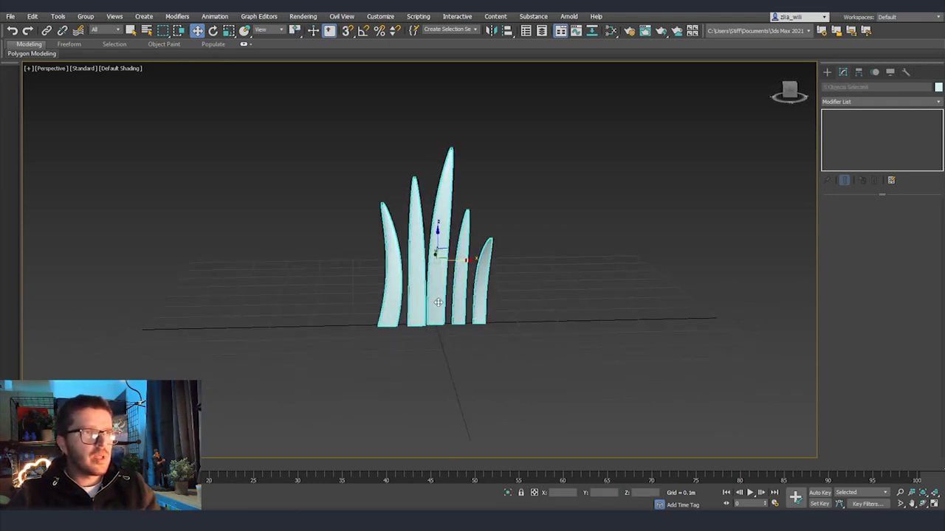
Move the outer blade at the negative X end and its neighbour closer to the tall central blade.
{"action": "scroll", "coordinate": [438, 302], "scroll_direction": "up", "scroll_amount": 3}
{"action": "left_click", "coordinate": [374, 298]}
{"action": "key", "text": "e"}
{"action": "left_click_drag", "start_coordinate": [389, 326], "coordinate": [385, 317]}
{"action": "key", "text": "ctrl+z"}
{"action": "middle_click_drag", "start_coordinate": [400, 345], "coordinate": [402, 339], "text": "alt"}
{"action": "key", "text": "w"}
{"action": "scroll", "coordinate": [401, 339], "scroll_direction": "up", "scroll_amount": 3}
{"action": "left_click_drag", "start_coordinate": [371, 354], "coordinate": [399, 352]}
{"action": "left_click", "coordinate": [426, 309]}
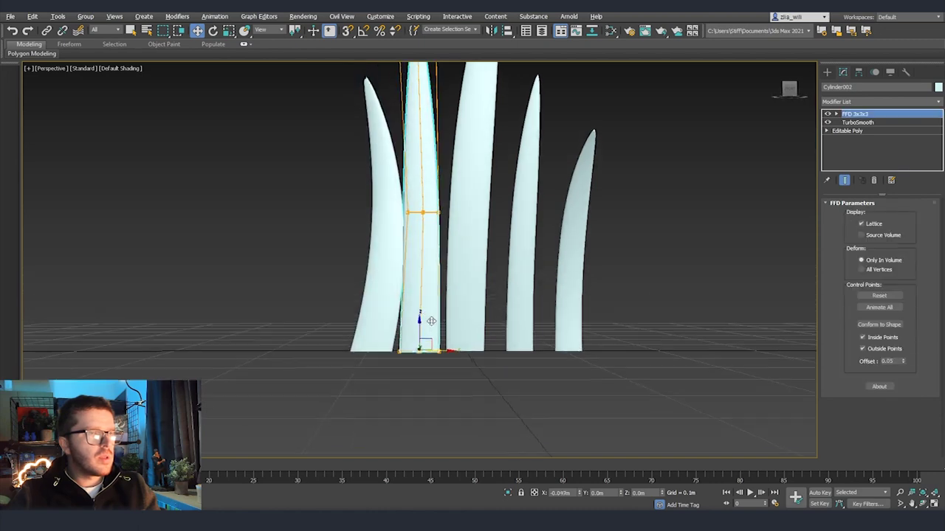
Move the shorter blade beside the centre across to the negative X side, and copy it out to that end.
{"action": "left_click", "coordinate": [516, 324]}
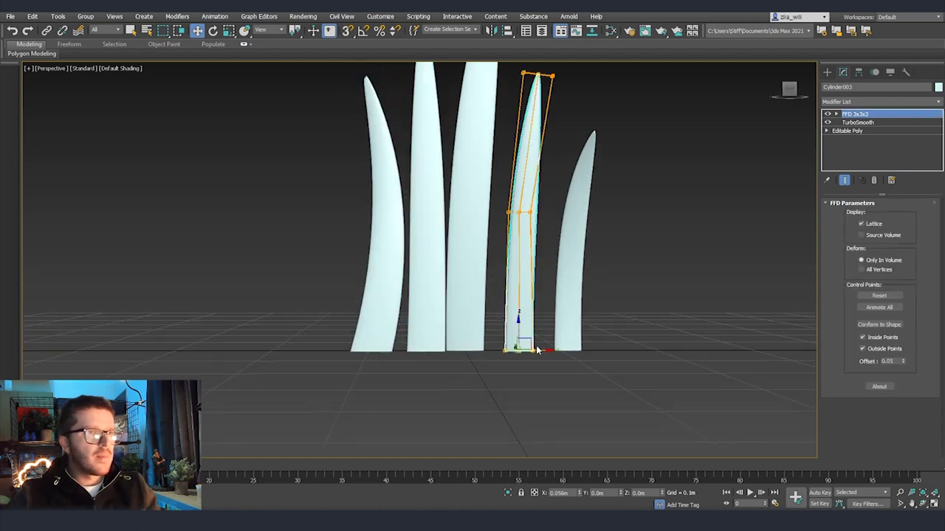
{"action": "left_click_drag", "start_coordinate": [539, 350], "coordinate": [424, 344]}
{"action": "middle_click_drag", "start_coordinate": [424, 344], "coordinate": [399, 340], "text": "alt"}
{"action": "left_click", "coordinate": [470, 343]}
{"action": "middle_click_drag", "start_coordinate": [471, 343], "coordinate": [480, 351], "text": "alt"}
{"action": "left_click_drag", "start_coordinate": [470, 344], "coordinate": [342, 343], "text": "shift"}
{"action": "left_click", "coordinate": [473, 302]}
{"action": "scroll", "coordinate": [443, 295], "scroll_direction": "down", "scroll_amount": 4}
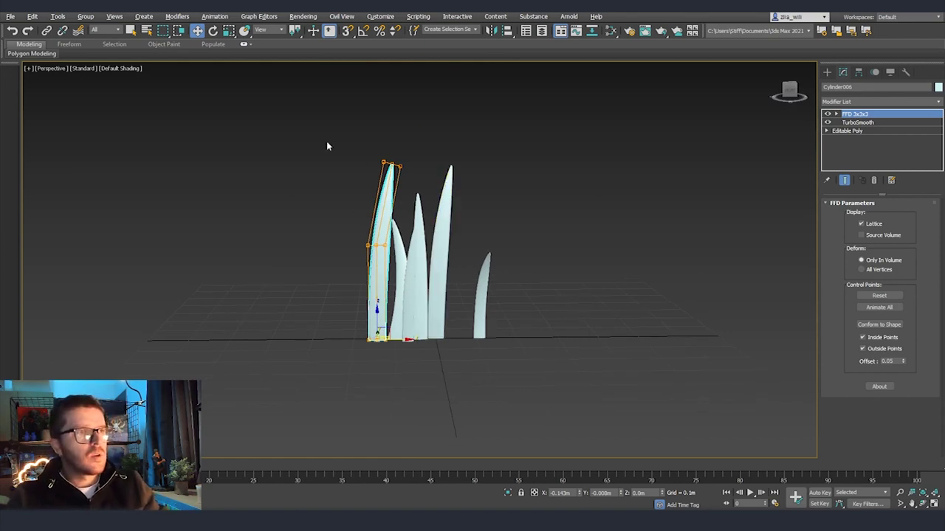
Copy the eight outer blades to the positive X side rotated 180 degrees about Z, and position them beside the tall central blade.
{"action": "left_click_drag", "start_coordinate": [576, 380], "coordinate": [575, 380]}
{"action": "left_click", "coordinate": [565, 369]}
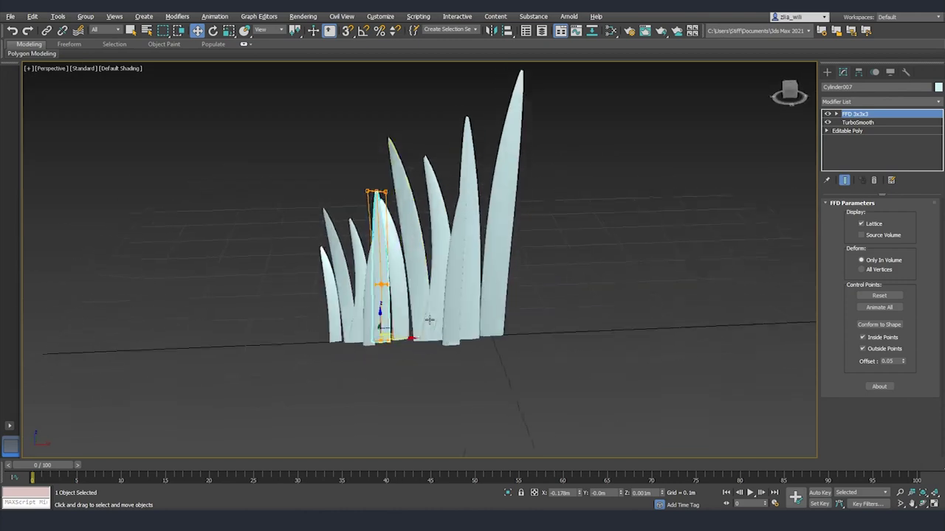
{"action": "key", "text": "e"}
{"action": "left_click", "coordinate": [272, 224]}
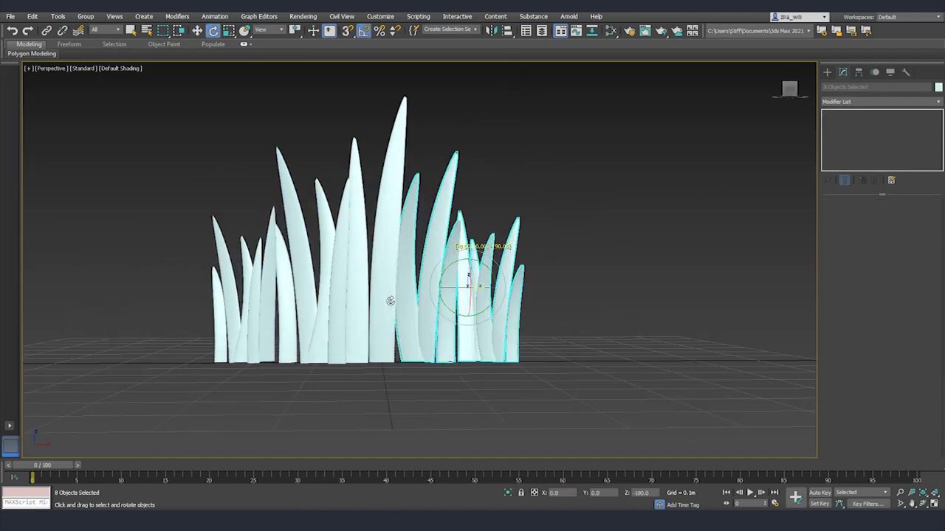
{"action": "key", "text": "w"}
{"action": "middle_click_drag", "start_coordinate": [389, 301], "coordinate": [442, 339], "text": "alt"}
{"action": "left_click_drag", "start_coordinate": [474, 273], "coordinate": [462, 292]}
{"action": "middle_click_drag", "start_coordinate": [462, 292], "coordinate": [421, 258], "text": "alt"}
{"action": "mouse_move", "coordinate": [527, 301]}
{"action": "left_mouse_down"}
{"action": "mouse_move", "coordinate": [468, 315]}
{"action": "mouse_move", "coordinate": [524, 283]}
{"action": "left_mouse_up"}
Copy a short blade near the positive X end of the tuft, offsetting it slightly toward the front.
{"action": "scroll", "coordinate": [491, 314], "scroll_direction": "up", "scroll_amount": 3}
{"action": "left_click", "coordinate": [538, 303]}
{"action": "left_click", "coordinate": [476, 310]}
{"action": "mouse_move", "coordinate": [488, 374]}
{"action": "left_mouse_down", "text": "shift"}
{"action": "mouse_move", "coordinate": [522, 374]}
{"action": "mouse_move", "coordinate": [505, 375]}
{"action": "mouse_move", "coordinate": [506, 397]}
{"action": "left_mouse_up", "text": "shift"}
{"action": "key", "text": "Return"}
{"action": "key", "text": "r"}
{"action": "key", "text": "e"}
Rotate the short blades at the positive X end for varied leans, and shift one farther outward.
{"action": "left_click", "coordinate": [534, 346]}
{"action": "mouse_move", "coordinate": [544, 351]}
{"action": "left_mouse_down"}
{"action": "mouse_move", "coordinate": [552, 360]}
{"action": "mouse_move", "coordinate": [532, 375]}
{"action": "left_mouse_up"}
{"action": "key", "text": "w"}
{"action": "left_click", "coordinate": [580, 350]}
{"action": "middle_click_drag", "start_coordinate": [580, 350], "coordinate": [565, 365], "text": "alt"}
{"action": "left_click_drag", "start_coordinate": [496, 378], "coordinate": [535, 377]}
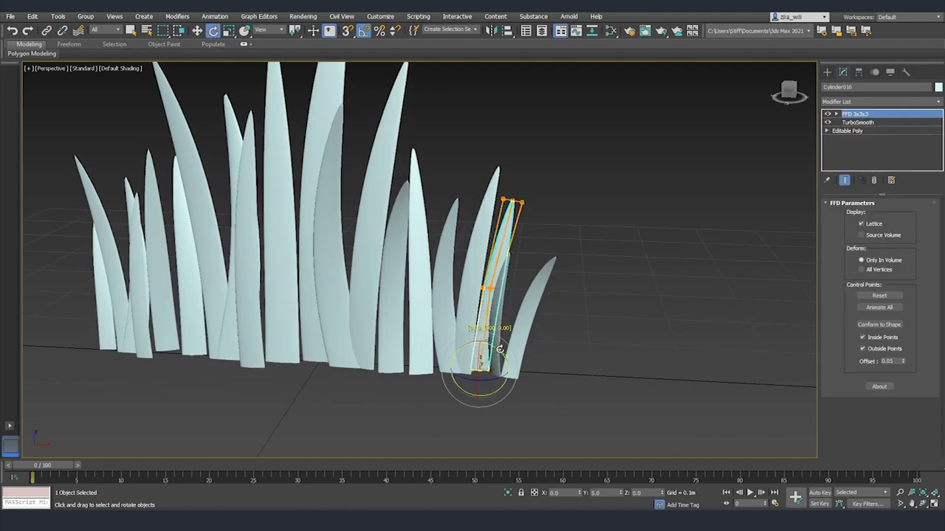
{"action": "left_click", "coordinate": [572, 347]}
{"action": "middle_click_drag", "start_coordinate": [571, 358], "coordinate": [571, 340], "text": "alt"}
Copy a group of blades from the tuft farther along positive X to start a separate clump.
{"action": "scroll", "coordinate": [571, 340], "scroll_direction": "down", "scroll_amount": 5}
{"action": "left_click_drag", "start_coordinate": [259, 299], "coordinate": [532, 326]}
{"action": "middle_click_drag", "start_coordinate": [542, 326], "coordinate": [561, 323], "text": "alt"}
{"action": "left_click", "coordinate": [561, 323]}
{"action": "left_click", "coordinate": [442, 300]}
{"action": "key", "text": "w"}
{"action": "left_click_drag", "start_coordinate": [459, 285], "coordinate": [603, 285], "text": "shift"}
{"action": "left_click", "coordinate": [480, 302]}
Try to shift selected blades of the new clump toward negative X, and undo it.
{"action": "scroll", "coordinate": [697, 314], "scroll_direction": "up", "scroll_amount": 5}
{"action": "left_click_drag", "start_coordinate": [550, 318], "coordinate": [454, 347]}
{"action": "key", "text": "e"}
{"action": "key", "text": "w"}
{"action": "left_click_drag", "start_coordinate": [508, 281], "coordinate": [445, 274]}
{"action": "key", "text": "ctrl+z"}
{"action": "key", "text": "ctrl+z"}
Move one shorter blade of the new clump toward negative X and raise its top FFD control points slightly.
{"action": "left_click", "coordinate": [454, 325]}
{"action": "left_click_drag", "start_coordinate": [473, 364], "coordinate": [427, 363]}
{"action": "key", "text": "1"}
{"action": "left_click_drag", "start_coordinate": [456, 213], "coordinate": [403, 176]}
{"action": "left_click_drag", "start_coordinate": [439, 179], "coordinate": [447, 169]}
{"action": "key", "text": "1"}
Move the next short blade against the clump and offset its middle and top FFD control points so it leans outward toward positive X.
{"action": "left_click", "coordinate": [480, 260]}
{"action": "left_click_drag", "start_coordinate": [502, 364], "coordinate": [453, 363]}
{"action": "middle_click_drag", "start_coordinate": [530, 301], "coordinate": [510, 313], "text": "alt"}
{"action": "key", "text": "1"}
{"action": "left_click_drag", "start_coordinate": [452, 263], "coordinate": [482, 284]}
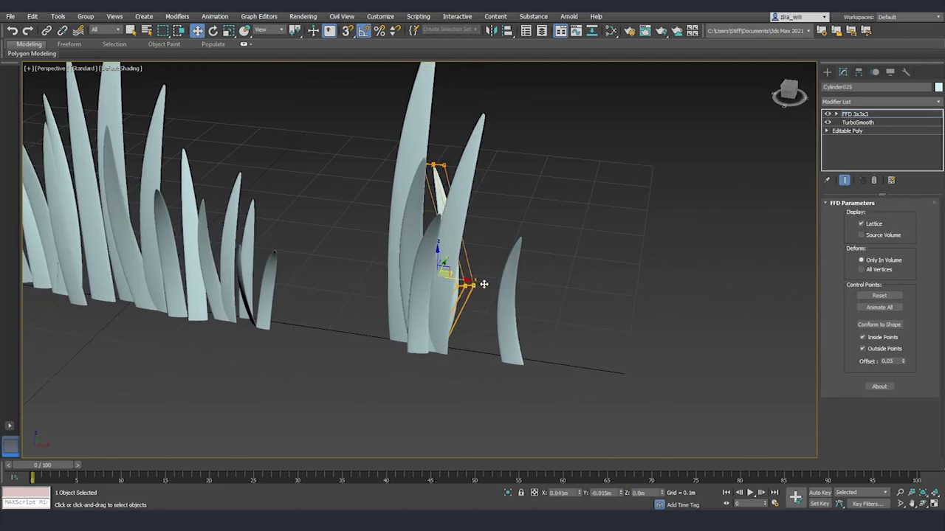
{"action": "left_click_drag", "start_coordinate": [459, 166], "coordinate": [500, 171]}
{"action": "middle_click_drag", "start_coordinate": [500, 222], "coordinate": [528, 196], "text": "alt"}
{"action": "key", "text": "e"}
{"action": "key", "text": "w"}
{"action": "left_click_drag", "start_coordinate": [493, 282], "coordinate": [474, 273]}
{"action": "left_click_drag", "start_coordinate": [492, 174], "coordinate": [500, 197]}
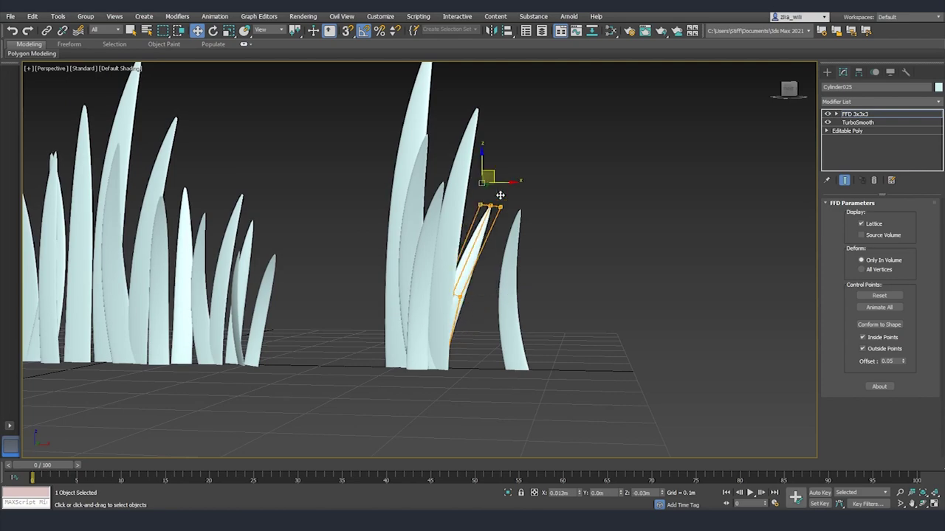
Shrink the remaining outer blade, tilt it outward toward positive X, and move it against the clump's base.
{"action": "left_click", "coordinate": [508, 310]}
{"action": "key", "text": "r"}
{"action": "left_click_drag", "start_coordinate": [521, 366], "coordinate": [521, 385]}
{"action": "key", "text": "e"}
{"action": "left_click_drag", "start_coordinate": [538, 350], "coordinate": [550, 364]}
{"action": "key", "text": "w"}
{"action": "left_click_drag", "start_coordinate": [528, 358], "coordinate": [453, 362]}
{"action": "middle_click_drag", "start_coordinate": [452, 362], "coordinate": [474, 361], "text": "alt"}
{"action": "scroll", "coordinate": [474, 361], "scroll_direction": "up", "scroll_amount": 2}
{"action": "left_click_drag", "start_coordinate": [475, 361], "coordinate": [499, 339]}
{"action": "middle_click_drag", "start_coordinate": [500, 340], "coordinate": [547, 344], "text": "alt"}
{"action": "left_click", "coordinate": [546, 344]}
Copy a small blade of the second clump over to its negative X side.
{"action": "left_click", "coordinate": [424, 325]}
{"action": "mouse_move", "coordinate": [423, 325]}
{"action": "middle_mouse_down", "text": "alt"}
{"action": "mouse_move", "coordinate": [455, 336]}
{"action": "mouse_move", "coordinate": [415, 120]}
{"action": "middle_mouse_up", "text": "alt"}
{"action": "scroll", "coordinate": [455, 336], "scroll_direction": "up", "scroll_amount": 2}
{"action": "left_click", "coordinate": [466, 331], "text": "ctrl"}
{"action": "left_click", "coordinate": [424, 295]}
{"action": "mouse_move", "coordinate": [425, 295]}
{"action": "middle_mouse_down", "text": "alt"}
{"action": "mouse_move", "coordinate": [500, 318]}
{"action": "mouse_move", "coordinate": [509, 342]}
{"action": "middle_mouse_up", "text": "alt"}
{"action": "left_click_drag", "start_coordinate": [511, 150], "coordinate": [447, 194]}
{"action": "middle_click_drag", "start_coordinate": [447, 194], "coordinate": [475, 197]}
{"action": "left_click_drag", "start_coordinate": [502, 373], "coordinate": [446, 373], "text": "shift"}
{"action": "left_click", "coordinate": [473, 302]}
Rotate the copied small blade to lean outward toward negative X and adjust its position at the clump's base.
{"action": "key", "text": "e"}
{"action": "mouse_move", "coordinate": [424, 259]}
{"action": "left_mouse_down"}
{"action": "mouse_move", "coordinate": [342, 278]}
{"action": "mouse_move", "coordinate": [415, 292]}
{"action": "left_mouse_up"}
{"action": "key", "text": "r"}
{"action": "key", "text": "w"}
{"action": "left_click_drag", "start_coordinate": [413, 238], "coordinate": [414, 284]}
{"action": "key", "text": "e"}
{"action": "scroll", "coordinate": [435, 309], "scroll_direction": "down", "scroll_amount": 5}
{"action": "left_click", "coordinate": [508, 359]}
Select all 20 blades of the wide tuft and copy them straight down below the original.
{"action": "mouse_move", "coordinate": [443, 314]}
{"action": "middle_mouse_down", "text": "alt"}
{"action": "mouse_move", "coordinate": [502, 354]}
{"action": "mouse_move", "coordinate": [472, 328]}
{"action": "middle_mouse_up", "text": "alt"}
{"action": "left_click_drag", "start_coordinate": [289, 277], "coordinate": [483, 331]}
{"action": "scroll", "coordinate": [482, 331], "scroll_direction": "up", "scroll_amount": 3}
{"action": "left_click_drag", "start_coordinate": [392, 264], "coordinate": [397, 424], "text": "shift"}
{"action": "left_click", "coordinate": [473, 302]}
{"action": "middle_click_drag", "start_coordinate": [473, 302], "coordinate": [464, 214]}
{"action": "middle_click_drag", "start_coordinate": [464, 214], "coordinate": [473, 243], "text": "alt"}
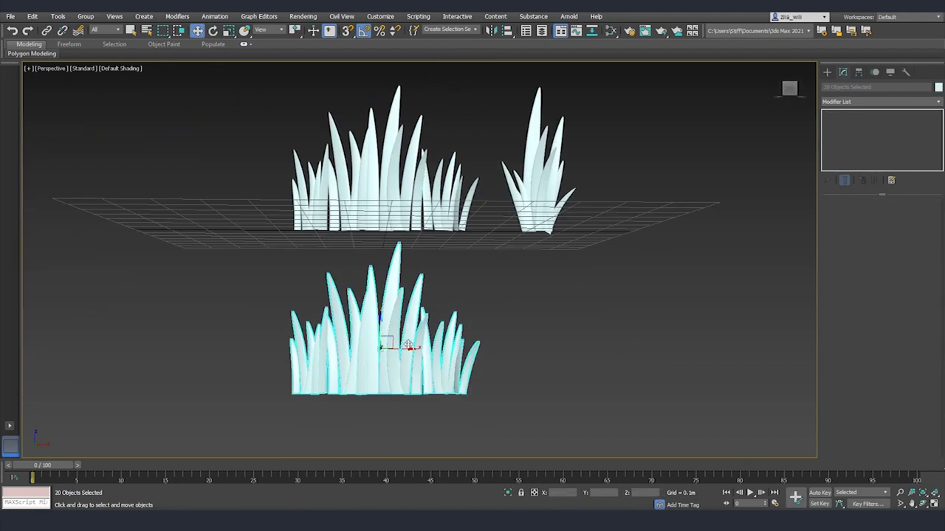
In the front view, move the positive X half of the lower tuft farther outward to open a central gap.
{"action": "key", "text": "f"}
{"action": "scroll", "coordinate": [530, 327], "scroll_direction": "down", "scroll_amount": 4}
{"action": "scroll", "coordinate": [529, 326], "scroll_direction": "up", "scroll_amount": 3}
{"action": "left_click", "coordinate": [570, 349]}
{"action": "middle_click_drag", "start_coordinate": [571, 349], "coordinate": [501, 352]}
{"action": "left_click_drag", "start_coordinate": [501, 352], "coordinate": [355, 295]}
{"action": "left_click_drag", "start_coordinate": [456, 320], "coordinate": [581, 320]}
Copy four blades of the lower tuft toward negative X, and return to the perspective view ready to rotate them.
{"action": "left_click_drag", "start_coordinate": [391, 295], "coordinate": [322, 337]}
{"action": "mouse_move", "coordinate": [352, 299]}
{"action": "left_mouse_down", "text": "shift"}
{"action": "mouse_move", "coordinate": [409, 300]}
{"action": "mouse_move", "coordinate": [298, 308]}
{"action": "left_mouse_up", "text": "shift"}
{"action": "left_click", "coordinate": [473, 302]}
{"action": "key", "text": "e"}
{"action": "key", "text": "p"}
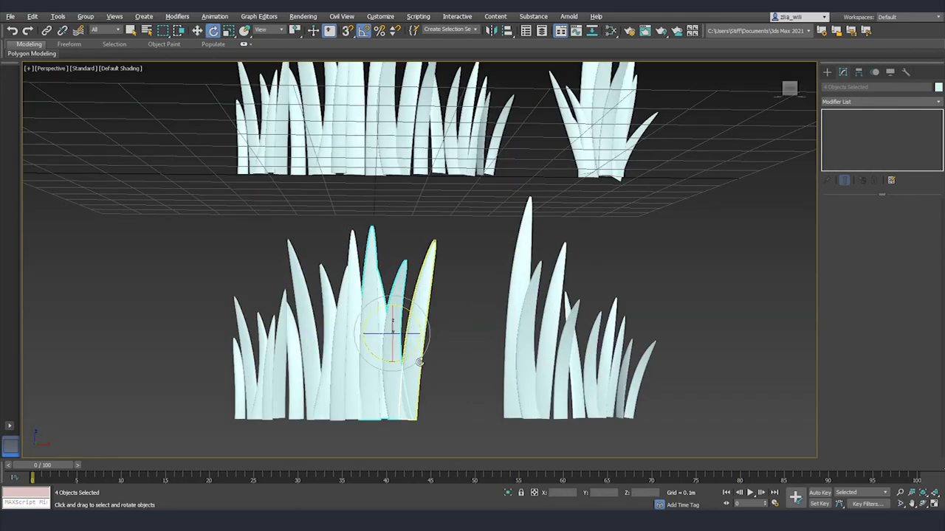
Rescale the four copied blades slightly and reposition them beside the negative X half of the lower tuft.
{"action": "key", "text": "r"}
{"action": "left_click_drag", "start_coordinate": [389, 338], "coordinate": [390, 331]}
{"action": "key", "text": "w"}
{"action": "left_click_drag", "start_coordinate": [393, 334], "coordinate": [402, 325]}
{"action": "middle_click_drag", "start_coordinate": [403, 326], "coordinate": [373, 341], "text": "alt"}
{"action": "left_click_drag", "start_coordinate": [417, 309], "coordinate": [410, 314]}
{"action": "middle_click_drag", "start_coordinate": [410, 314], "coordinate": [443, 251], "text": "alt"}
Lower the top FFD control points of a tall blade in the lower tuft to shorten it.
{"action": "left_click", "coordinate": [360, 266]}
{"action": "key", "text": "1"}
{"action": "left_click_drag", "start_coordinate": [405, 121], "coordinate": [279, 200]}
{"action": "left_click_drag", "start_coordinate": [366, 140], "coordinate": [371, 213]}
{"action": "key", "text": "1"}
Nudge the middle FFD control points of the neighbouring blade to vary its bend.
{"action": "left_click", "coordinate": [403, 296]}
{"action": "key", "text": "1"}
{"action": "left_click_drag", "start_coordinate": [347, 303], "coordinate": [442, 359]}
{"action": "left_click_drag", "start_coordinate": [399, 331], "coordinate": [404, 332]}
{"action": "key", "text": "1"}
Copy several blades from the lower tuft's positive X half toward negative X to fill the remaining gap.
{"action": "left_click_drag", "start_coordinate": [515, 307], "coordinate": [660, 375]}
{"action": "left_click_drag", "start_coordinate": [641, 335], "coordinate": [517, 337], "text": "shift"}
{"action": "left_click", "coordinate": [473, 302]}
Shift a tall central blade's top FFD control points toward negative X and adjust its middle control points to reshape the bend.
{"action": "left_click", "coordinate": [459, 221]}
{"action": "key", "text": "1"}
{"action": "left_click_drag", "start_coordinate": [428, 85], "coordinate": [525, 148]}
{"action": "left_click_drag", "start_coordinate": [491, 120], "coordinate": [442, 118]}
{"action": "left_click_drag", "start_coordinate": [398, 236], "coordinate": [490, 295]}
{"action": "left_click_drag", "start_coordinate": [447, 264], "coordinate": [438, 264]}
{"action": "middle_click_drag", "start_coordinate": [438, 264], "coordinate": [436, 282], "text": "alt"}
{"action": "left_click_drag", "start_coordinate": [436, 282], "coordinate": [459, 280]}
{"action": "middle_click_drag", "start_coordinate": [473, 128], "coordinate": [576, 96], "text": "alt"}
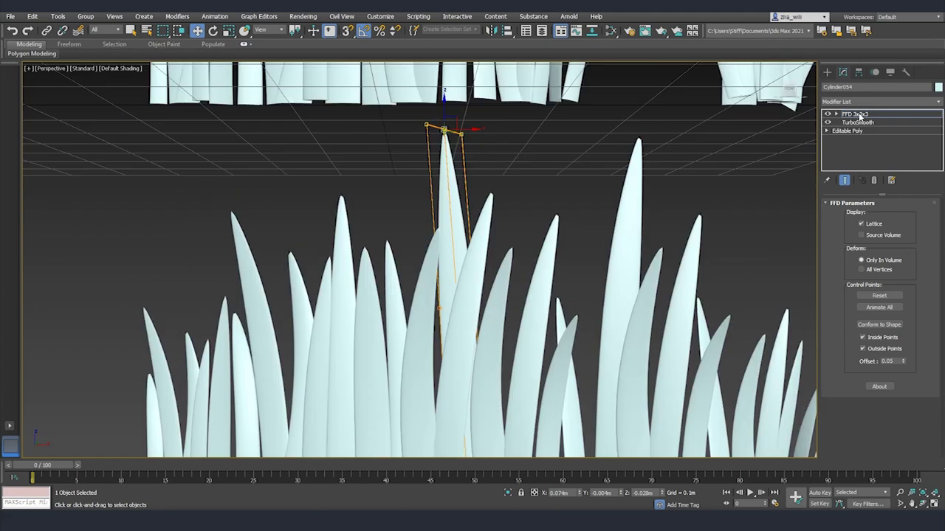
Rotate a blade near the middle of the lower tuft and shift it toward positive X into the gap.
{"action": "left_click", "coordinate": [856, 115]}
{"action": "scroll", "coordinate": [472, 244], "scroll_direction": "down", "scroll_amount": 3}
{"action": "left_click", "coordinate": [481, 296]}
{"action": "key", "text": "e"}
{"action": "left_click_drag", "start_coordinate": [474, 385], "coordinate": [392, 396]}
{"action": "left_click", "coordinate": [392, 396]}
{"action": "left_click", "coordinate": [477, 366]}
{"action": "key", "text": "w"}
{"action": "left_click_drag", "start_coordinate": [493, 383], "coordinate": [521, 383]}
Shift the top FFD control points of a short central blade slightly toward positive X to vary its bend.
{"action": "left_click", "coordinate": [478, 325]}
{"action": "scroll", "coordinate": [483, 333], "scroll_direction": "up", "scroll_amount": 3}
{"action": "key", "text": "1"}
{"action": "left_click_drag", "start_coordinate": [425, 104], "coordinate": [501, 159]}
{"action": "left_click_drag", "start_coordinate": [484, 136], "coordinate": [497, 137]}
{"action": "middle_click_drag", "start_coordinate": [472, 251], "coordinate": [438, 273], "text": "alt"}
{"action": "left_click_drag", "start_coordinate": [439, 273], "coordinate": [439, 286]}
{"action": "left_click_drag", "start_coordinate": [516, 240], "coordinate": [460, 152]}
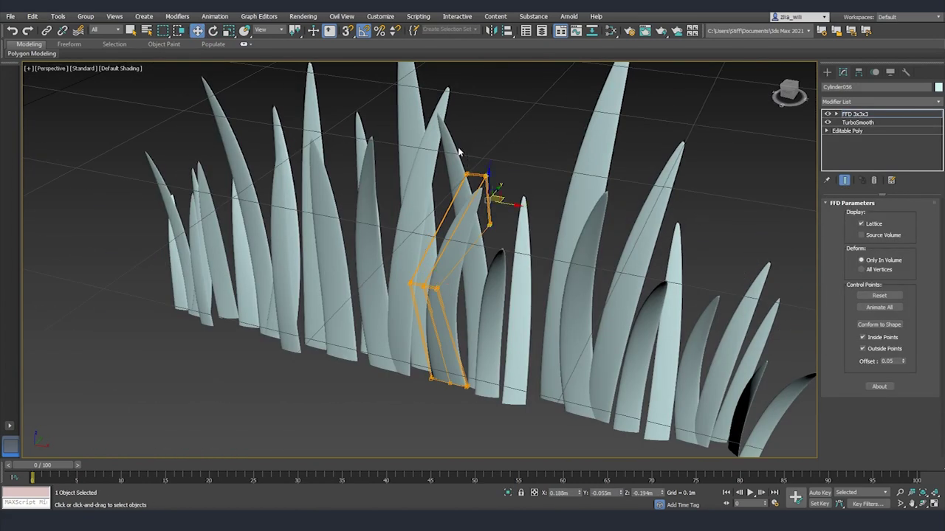
{"action": "middle_click_drag", "start_coordinate": [460, 152], "coordinate": [479, 214], "text": "alt"}
{"action": "left_click", "coordinate": [856, 114]}
Copy a tall central blade of the lower tuft toward positive X and adjust the copy's position in the gap.
{"action": "middle_click_drag", "start_coordinate": [472, 310], "coordinate": [504, 264], "text": "alt"}
{"action": "scroll", "coordinate": [504, 264], "scroll_direction": "down", "scroll_amount": 3}
{"action": "left_click", "coordinate": [423, 189]}
{"action": "left_click_drag", "start_coordinate": [454, 369], "coordinate": [514, 369], "text": "shift"}
{"action": "middle_click_drag", "start_coordinate": [509, 276], "coordinate": [502, 324], "text": "alt"}
{"action": "mouse_move", "coordinate": [497, 304]}
{"action": "left_mouse_down"}
{"action": "mouse_move", "coordinate": [519, 293]}
{"action": "mouse_move", "coordinate": [499, 297]}
{"action": "left_mouse_up"}
Lower the copied blade's top FFD control points to make it shorter than its tall neighbours.
{"action": "key", "text": "1"}
{"action": "middle_click_drag", "start_coordinate": [499, 296], "coordinate": [501, 254], "text": "alt"}
{"action": "left_click_drag", "start_coordinate": [503, 225], "coordinate": [487, 233]}
{"action": "left_click_drag", "start_coordinate": [458, 102], "coordinate": [517, 142]}
{"action": "left_click_drag", "start_coordinate": [498, 116], "coordinate": [497, 141]}
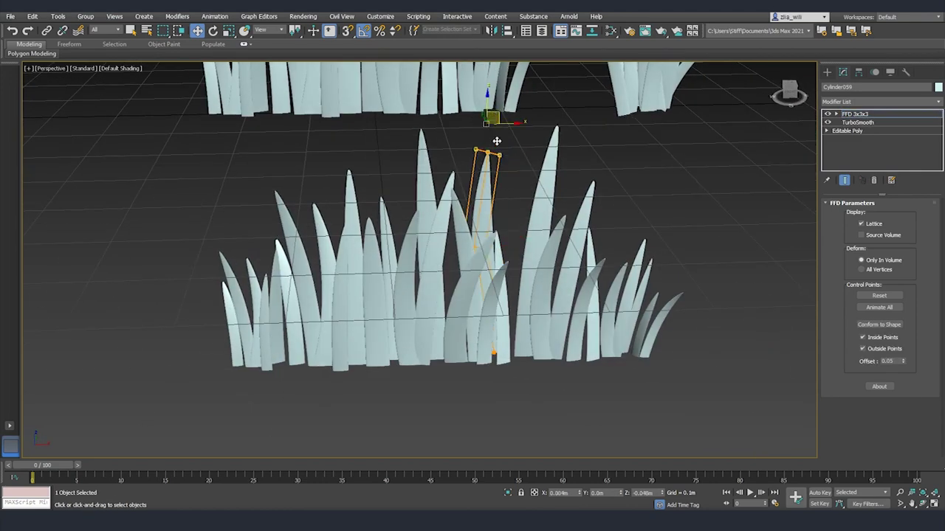
{"action": "key", "text": "1"}
Adjust the blades at the lower tuft's positive X end and copy a blade toward positive X to fill the remaining gap.
{"action": "middle_click_drag", "start_coordinate": [502, 295], "coordinate": [504, 266], "text": "alt"}
{"action": "left_click_drag", "start_coordinate": [690, 296], "coordinate": [544, 373]}
{"action": "left_click_drag", "start_coordinate": [368, 384], "coordinate": [392, 358]}
{"action": "middle_click_drag", "start_coordinate": [391, 288], "coordinate": [391, 332], "text": "alt"}
{"action": "left_click_drag", "start_coordinate": [391, 330], "coordinate": [539, 305], "text": "shift"}
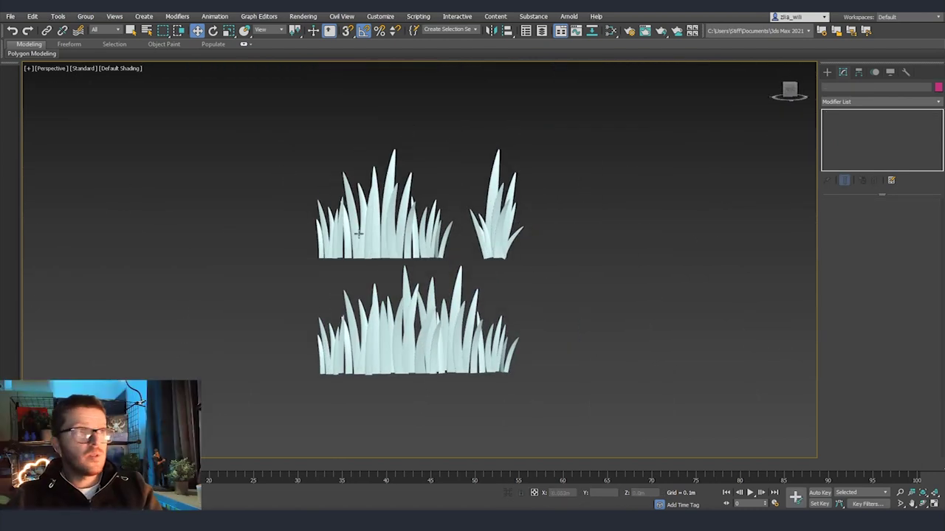
{"action": "left_click_drag", "start_coordinate": [239, 125], "coordinate": [576, 271]}
{"action": "left_click_drag", "start_coordinate": [261, 269], "coordinate": [569, 384]}
{"action": "left_click", "coordinate": [544, 371]}
{"action": "left_click_drag", "start_coordinate": [305, 127], "coordinate": [533, 390]}
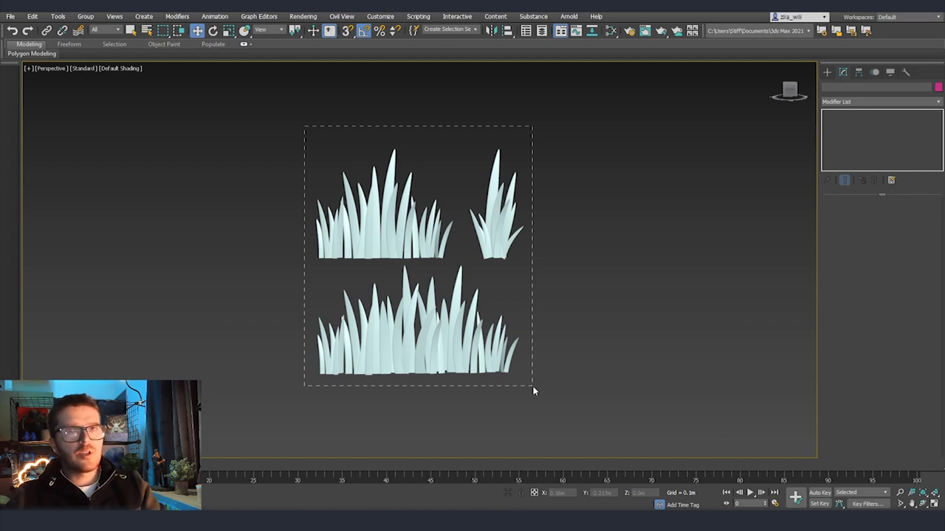
{"action": "left_click_drag", "start_coordinate": [533, 390], "coordinate": [535, 391]}
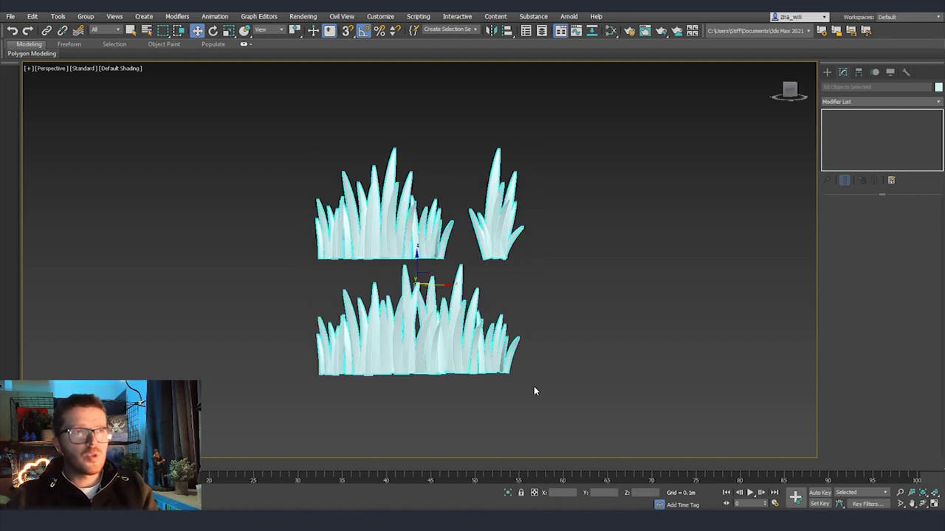
{"action": "left_click", "coordinate": [534, 391]}
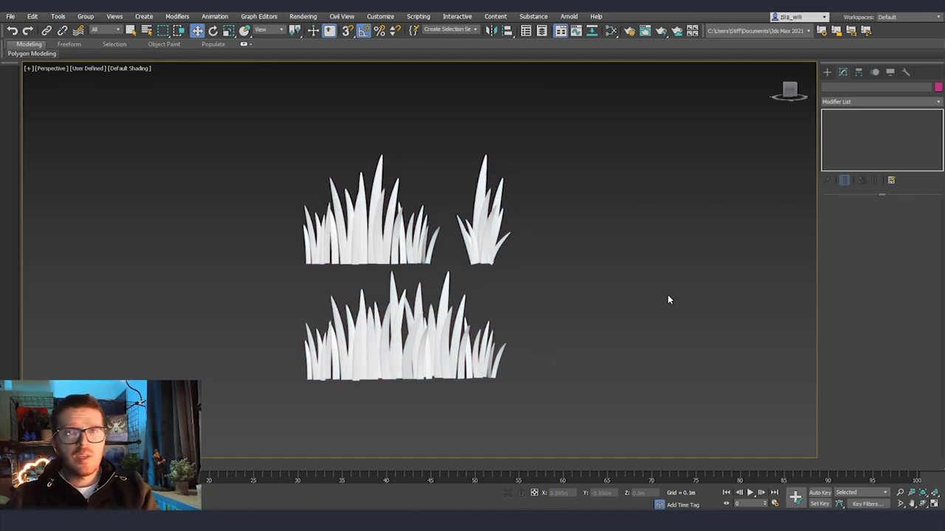
Create a PBR Material (Metal/Rough) in the Slate Material Editor.
{"action": "key", "text": "m"}
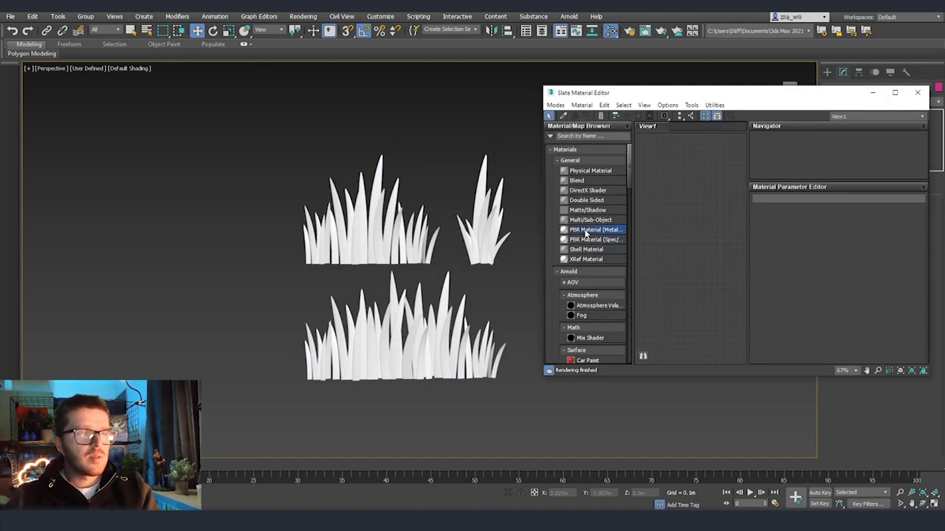
{"action": "left_click_drag", "start_coordinate": [700, 244], "coordinate": [691, 237]}
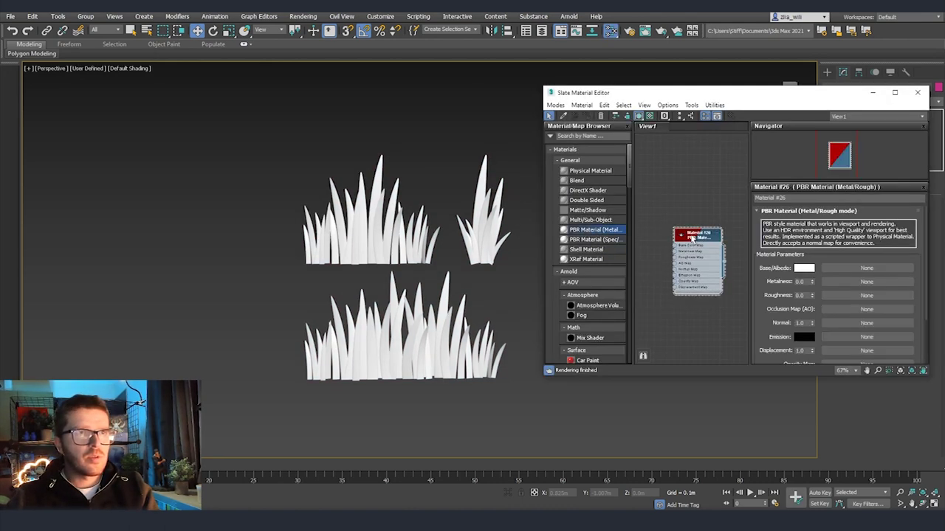
{"action": "left_click", "coordinate": [691, 252]}
Add a Simple Gradient map and connect its output to the PBR material's Base Color Map.
{"action": "left_click", "coordinate": [609, 137]}
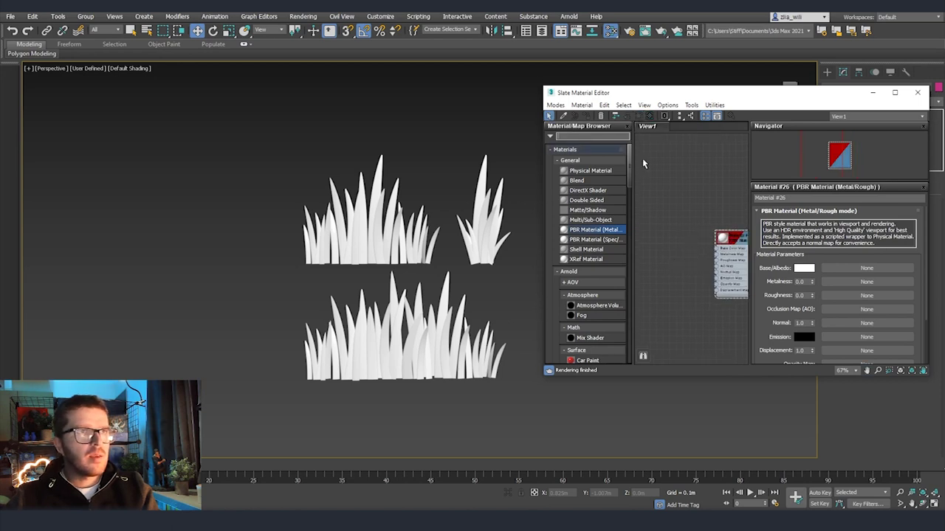
{"action": "type", "text": "grad"}
{"action": "left_click_drag", "start_coordinate": [587, 168], "coordinate": [668, 195]}
{"action": "left_click_drag", "start_coordinate": [713, 263], "coordinate": [716, 249]}
{"action": "double_click", "coordinate": [740, 240]}
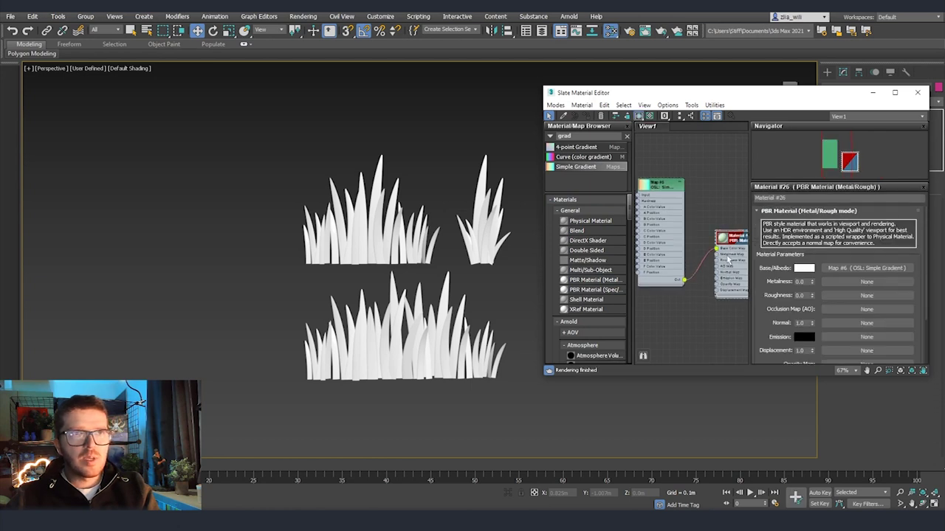
Delete three layers from the Simple Gradient map, keeping colours A, B and C.
{"action": "left_click", "coordinate": [845, 269]}
{"action": "scroll", "coordinate": [853, 255], "scroll_direction": "down", "scroll_amount": 3}
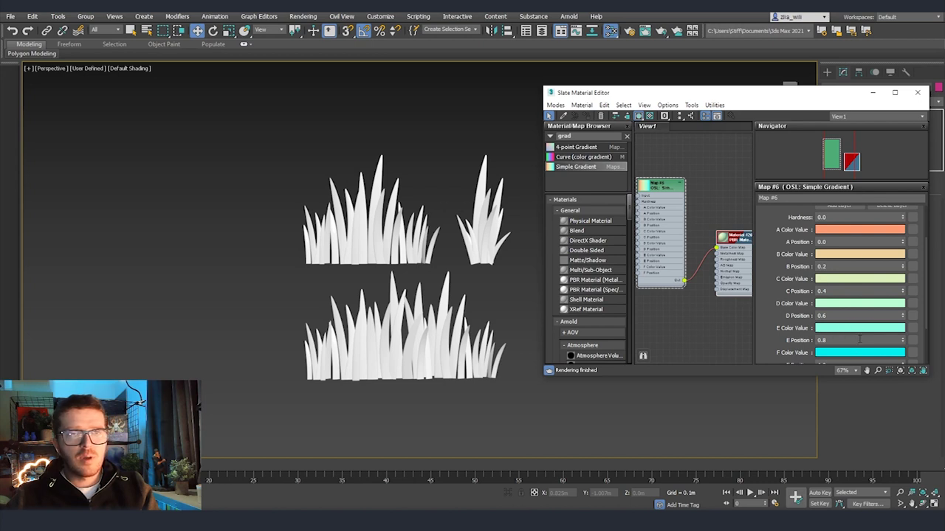
{"action": "scroll", "coordinate": [848, 325], "scroll_direction": "up", "scroll_amount": 2}
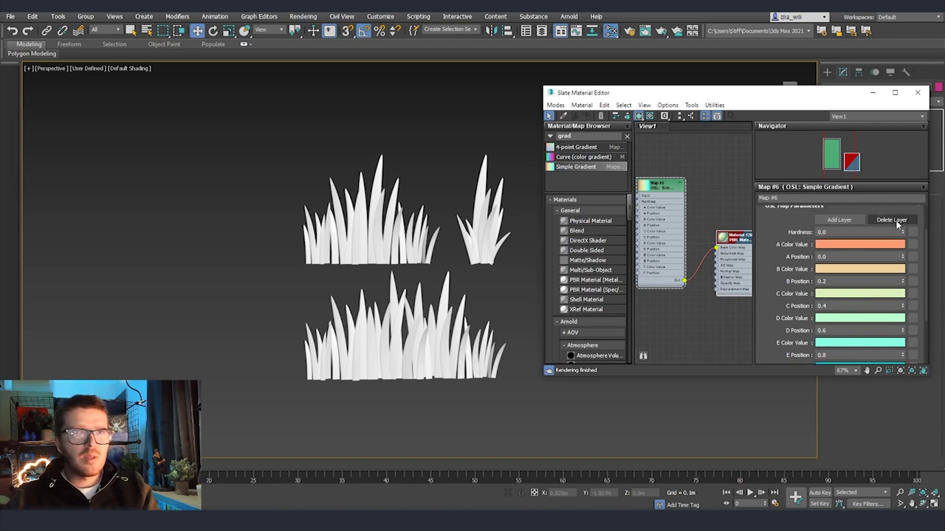
{"action": "left_click", "coordinate": [896, 219]}
{"action": "left_click", "coordinate": [896, 219]}
{"action": "left_click", "coordinate": [896, 219]}
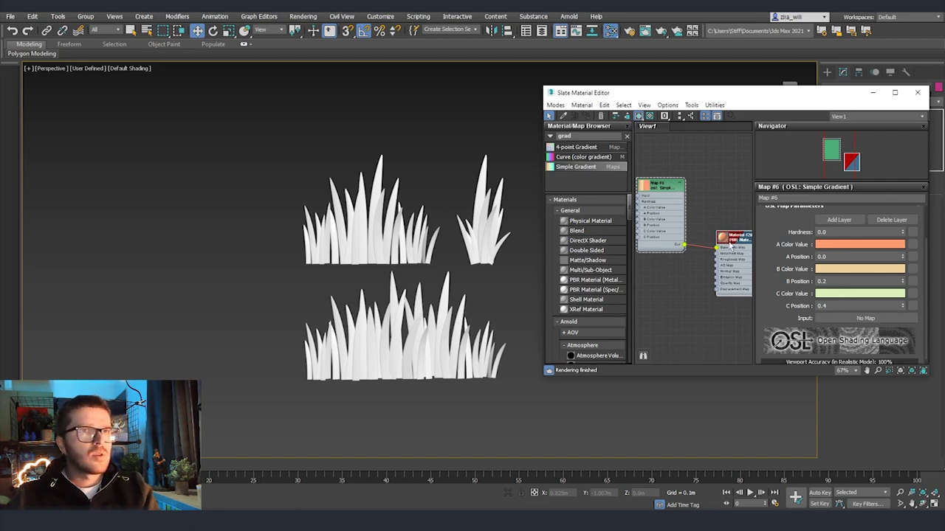
Assign the PBR material to all blades of the three grass tufts.
{"action": "left_click", "coordinate": [729, 247]}
{"action": "left_click_drag", "start_coordinate": [260, 142], "coordinate": [555, 422]}
{"action": "left_click", "coordinate": [589, 116]}
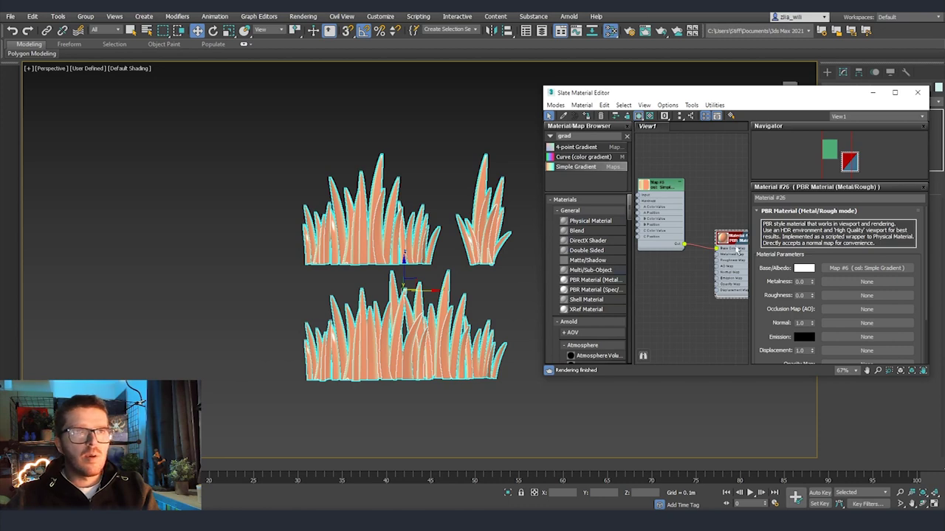
Apply a planar UVW Map modifier to all grass blades and rotate its gizmo so the gradient runs along their height.
{"action": "double_click", "coordinate": [666, 204]}
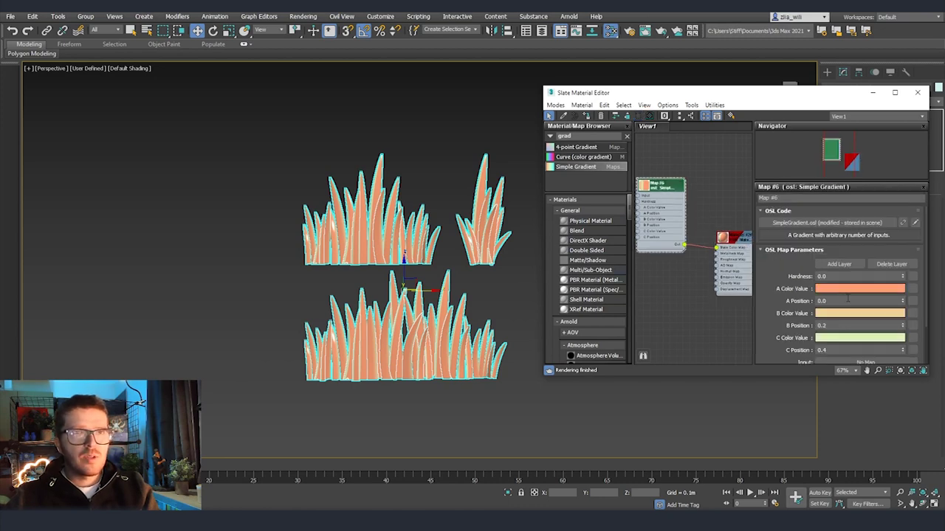
{"action": "scroll", "coordinate": [845, 299], "scroll_direction": "down", "scroll_amount": 1}
{"action": "left_click_drag", "start_coordinate": [738, 92], "coordinate": [712, 193]}
{"action": "left_click", "coordinate": [876, 103]}
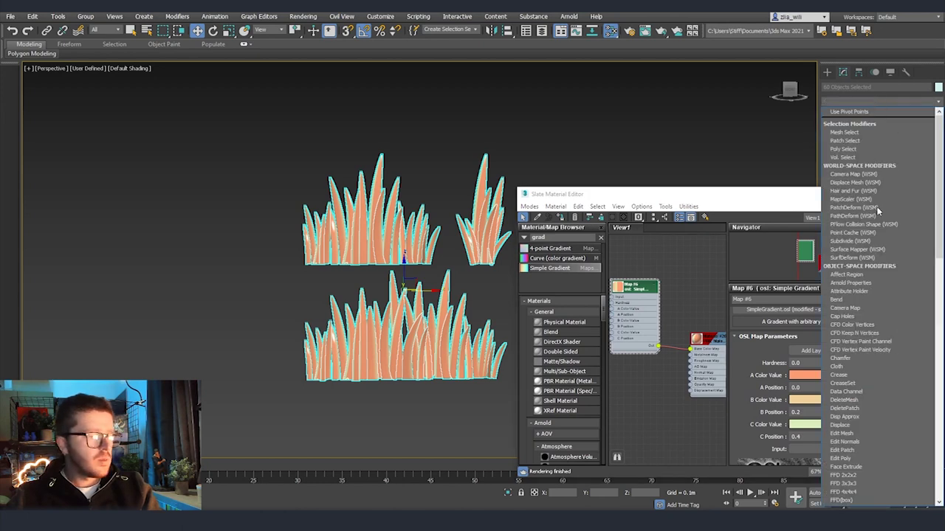
{"action": "scroll", "coordinate": [881, 244], "scroll_direction": "down", "scroll_amount": 10}
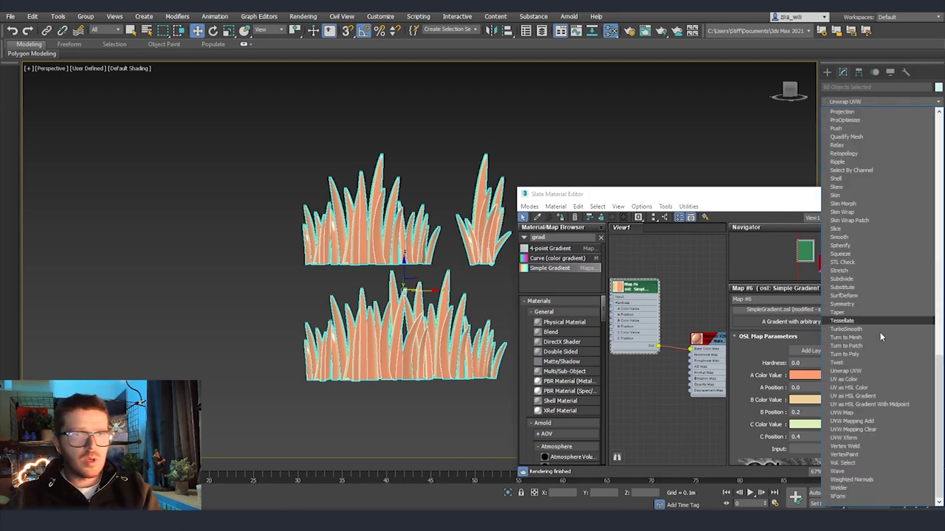
{"action": "left_click", "coordinate": [861, 416]}
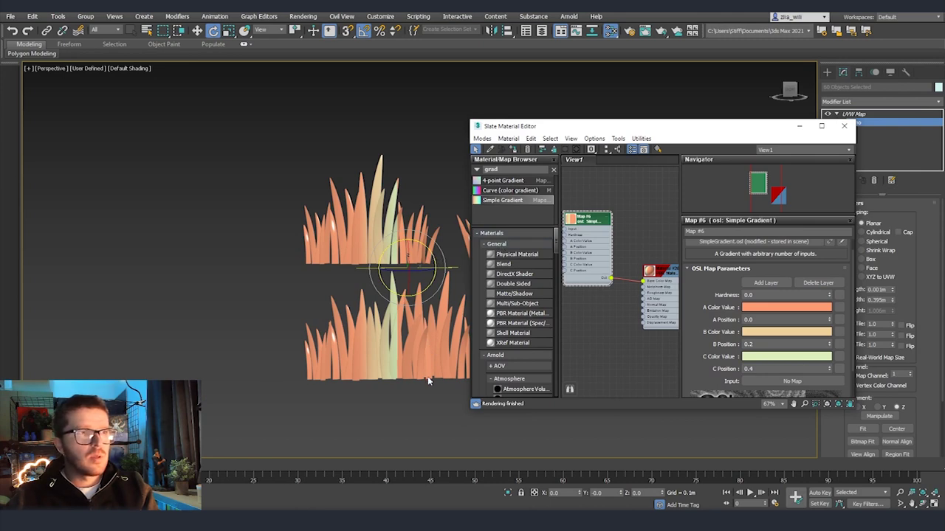
{"action": "left_click_drag", "start_coordinate": [435, 260], "coordinate": [436, 217]}
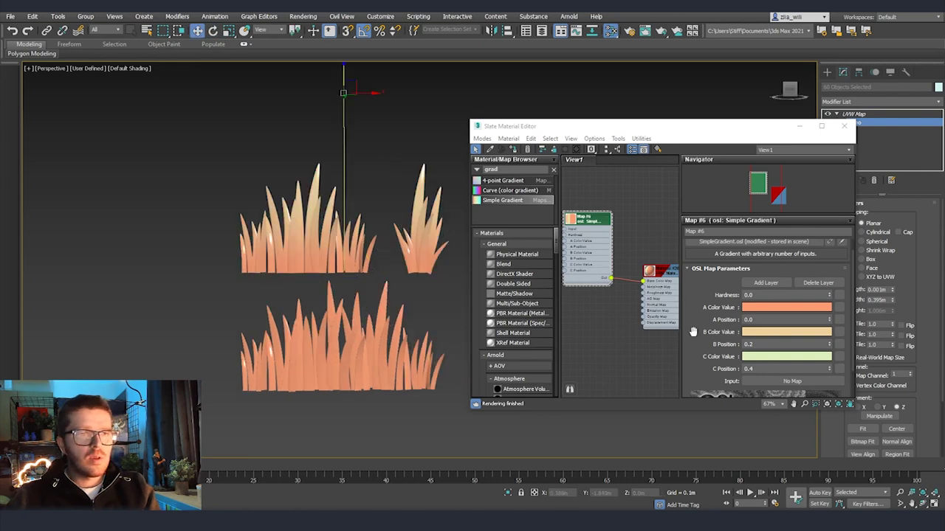
Set the gradient's C colour to light green, about red 0.459, green 0.745, blue 0.231.
{"action": "left_click", "coordinate": [776, 358]}
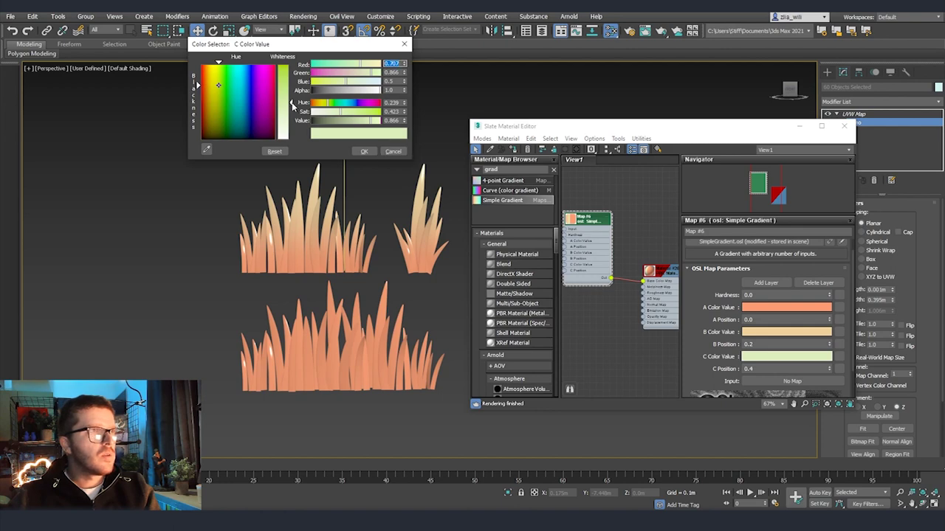
{"action": "left_click_drag", "start_coordinate": [293, 106], "coordinate": [292, 105]}
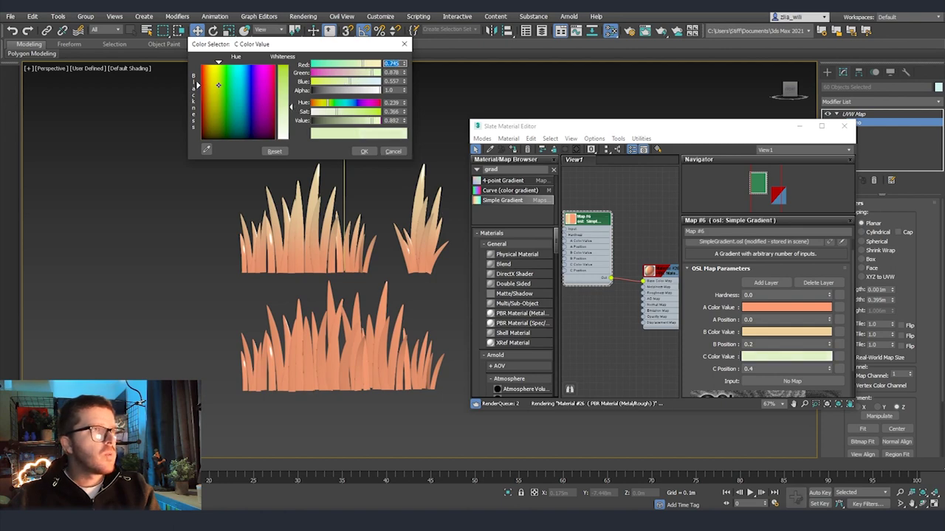
{"action": "left_click", "coordinate": [220, 90]}
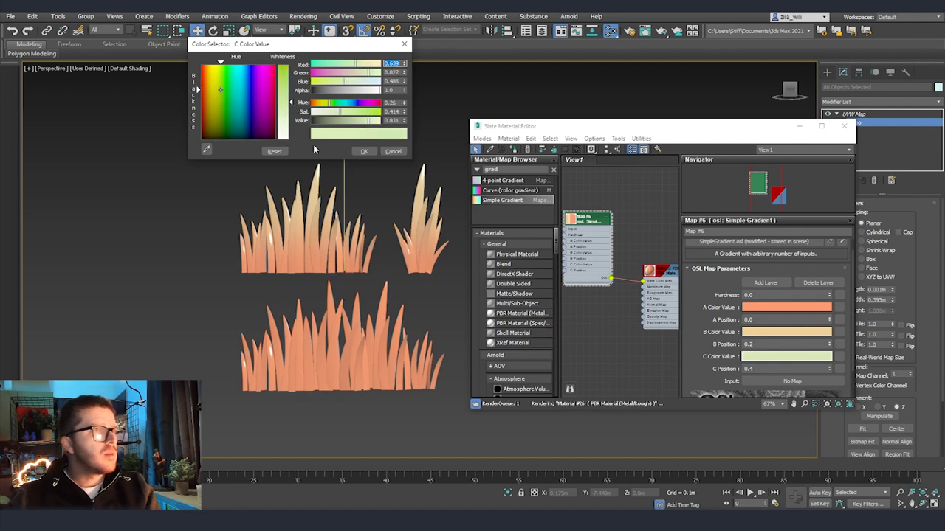
{"action": "left_click_drag", "start_coordinate": [292, 103], "coordinate": [292, 83]}
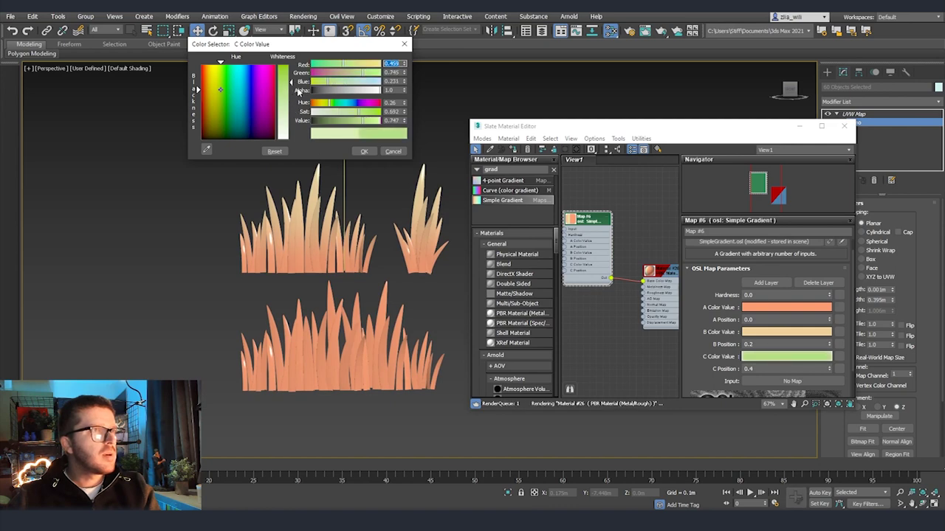
{"action": "left_click", "coordinate": [364, 151]}
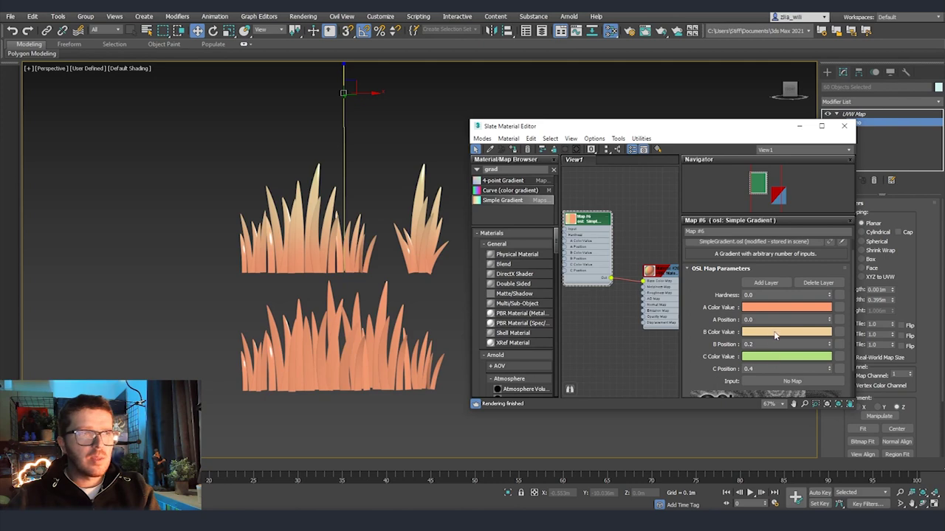
Set the gradient's B colour to bright green, about red 0.361, green 0.706, blue 0.078.
{"action": "left_click", "coordinate": [774, 334]}
{"action": "left_click", "coordinate": [219, 88]}
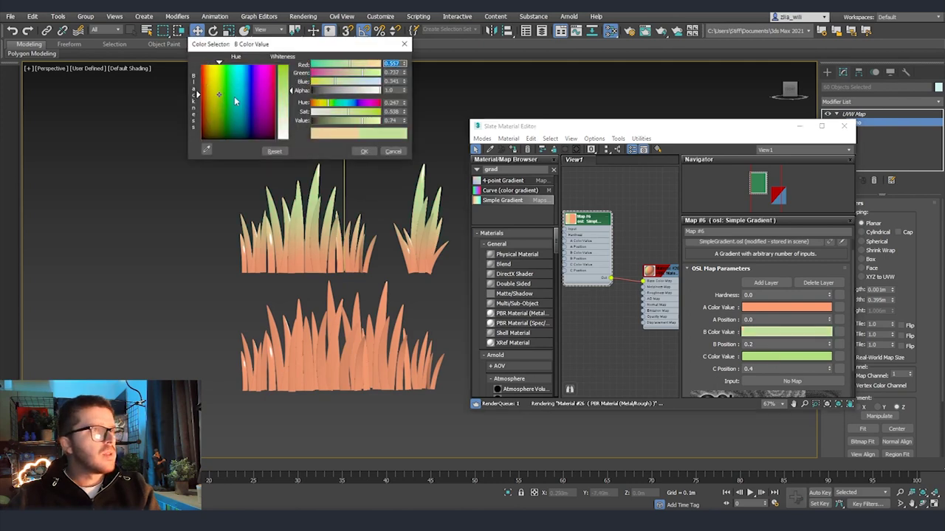
{"action": "left_click_drag", "start_coordinate": [289, 90], "coordinate": [292, 73]}
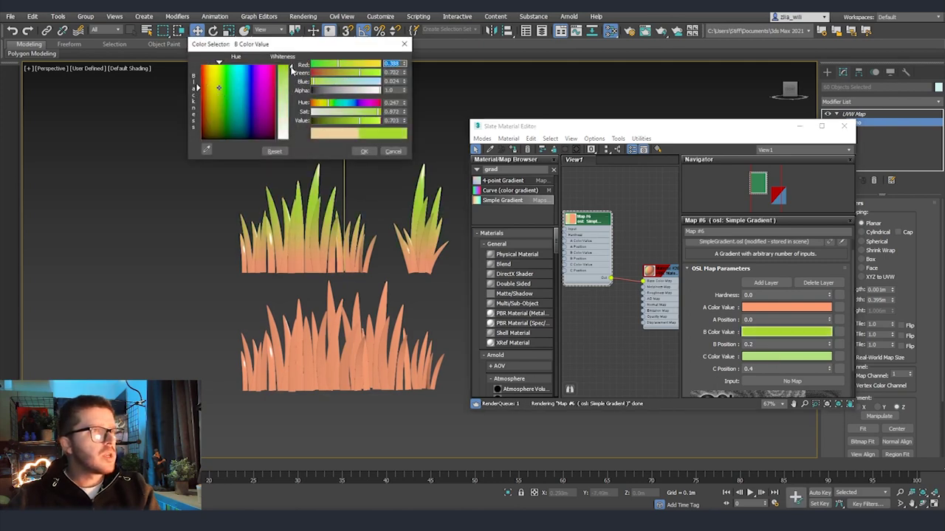
{"action": "left_click", "coordinate": [220, 90]}
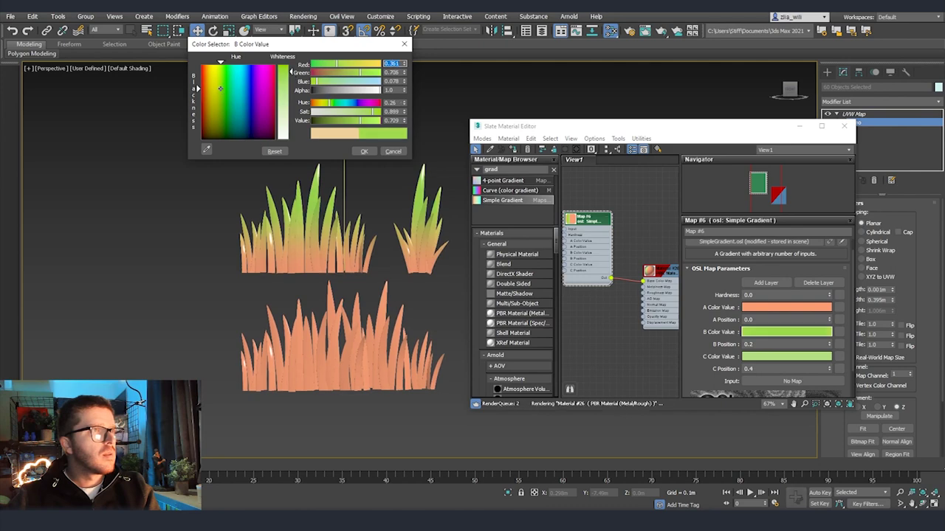
{"action": "left_click", "coordinate": [363, 151]}
Set the gradient's A colour to dark green, about red 0.115, green 0.295, blue 0.03.
{"action": "left_click", "coordinate": [786, 307]}
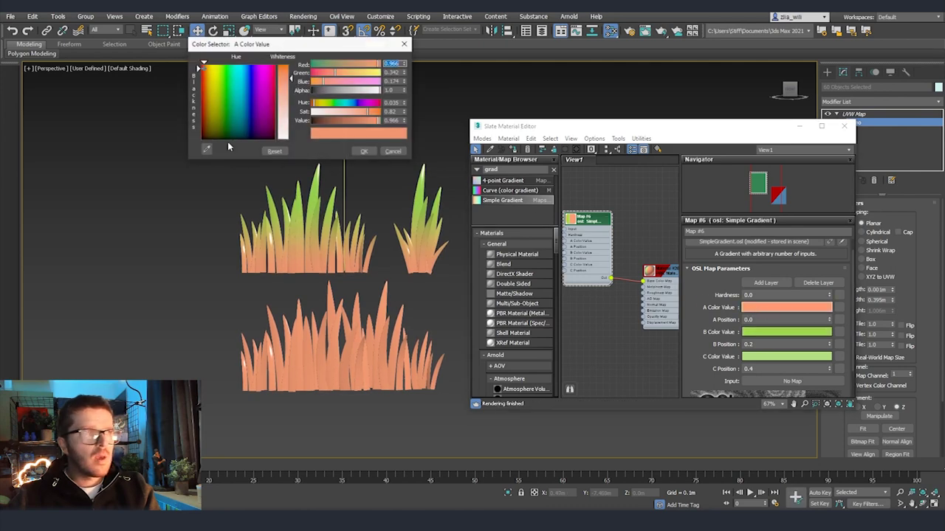
{"action": "left_click", "coordinate": [221, 108]}
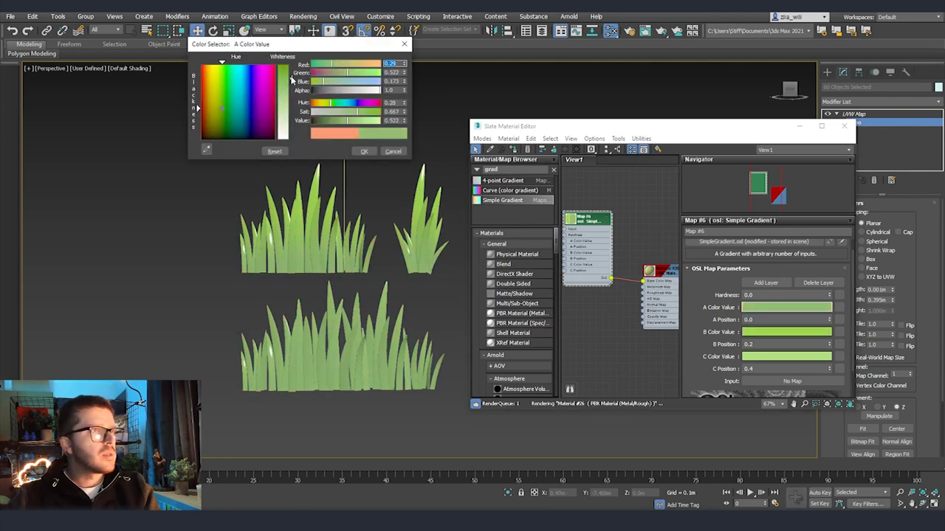
{"action": "left_click_drag", "start_coordinate": [288, 89], "coordinate": [291, 70]}
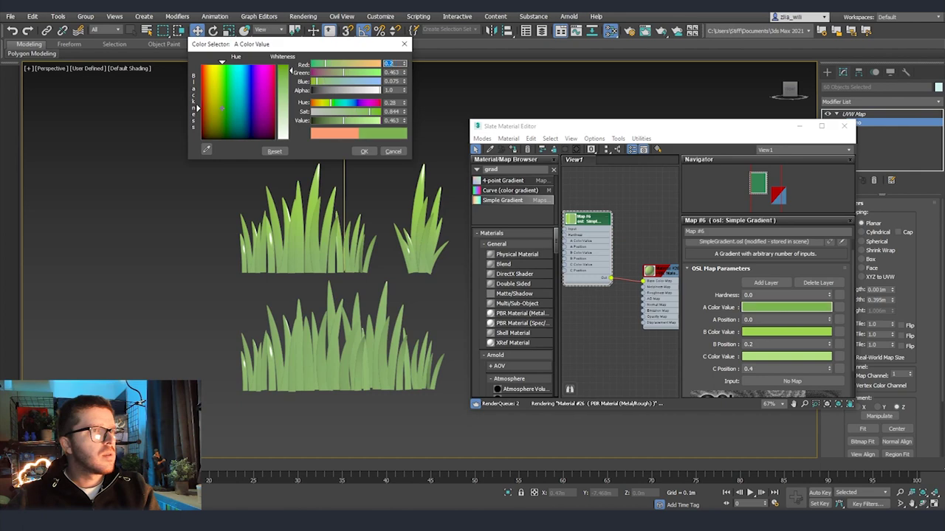
{"action": "left_click", "coordinate": [329, 121]}
{"action": "left_click", "coordinate": [331, 121]}
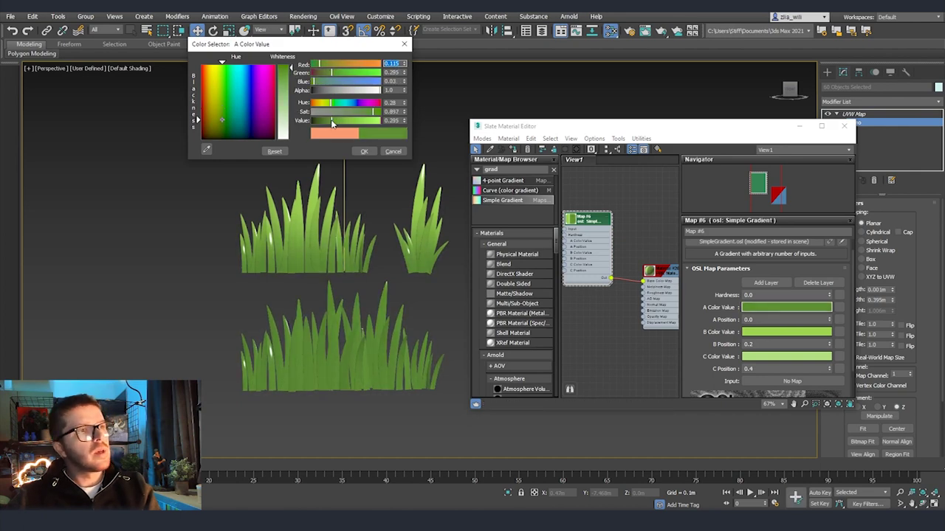
{"action": "left_click", "coordinate": [363, 151]}
Set the PBR material's roughness to 1.
{"action": "double_click", "coordinate": [657, 323]}
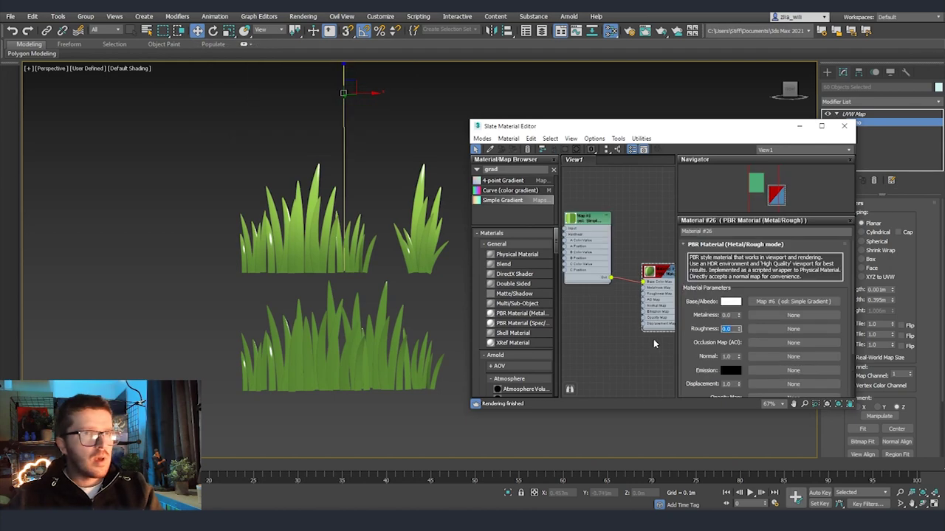
{"action": "type", "text": "1"}
{"action": "key", "text": "Return"}
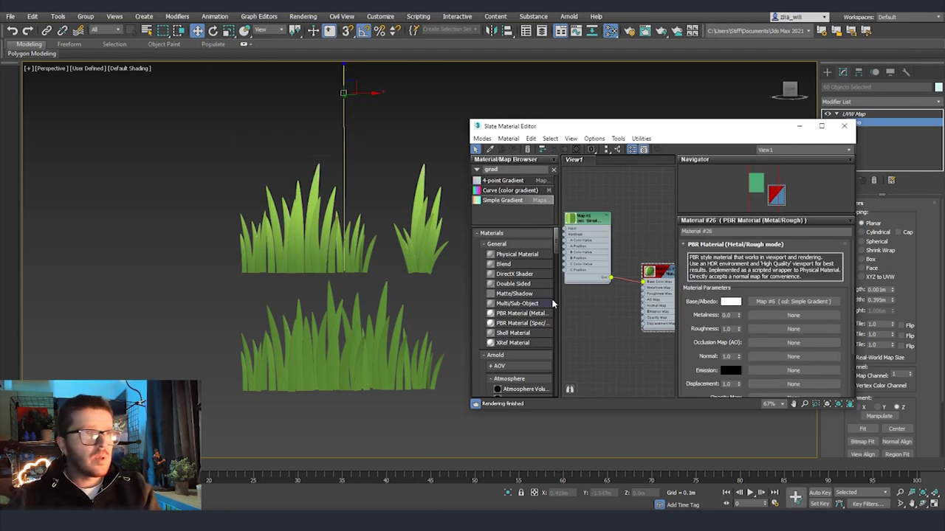
Copy the UVW Map modifier from the grass blades and convert all the blades to Editable Poly.
{"action": "double_click", "coordinate": [591, 233]}
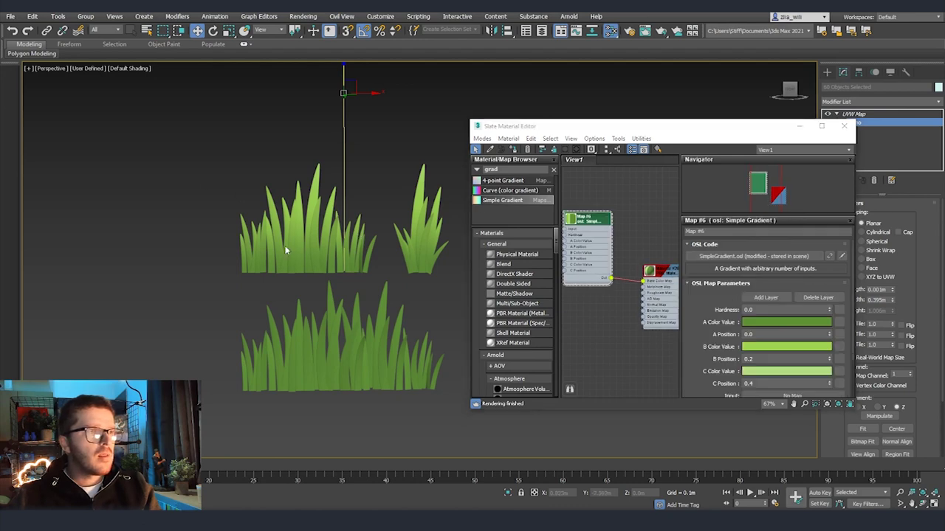
{"action": "right_click", "coordinate": [331, 249]}
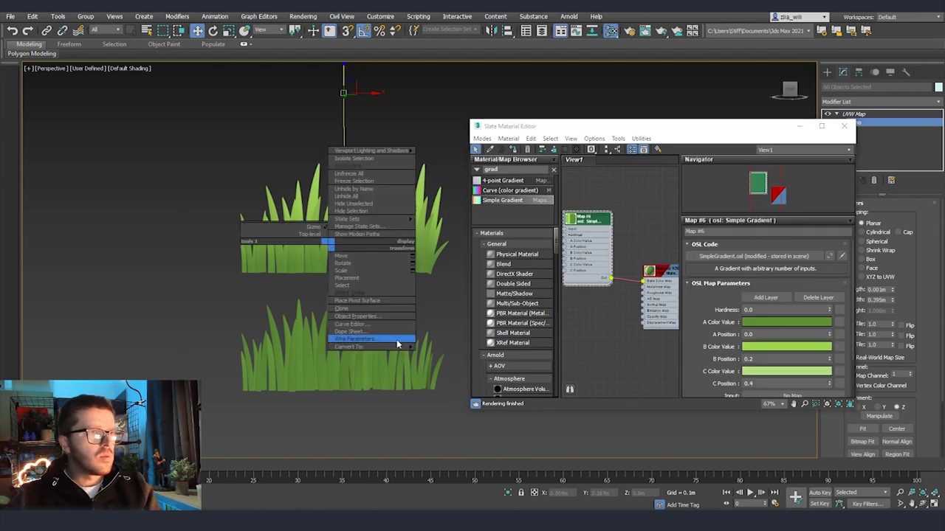
{"action": "mouse_move", "coordinate": [396, 345]}
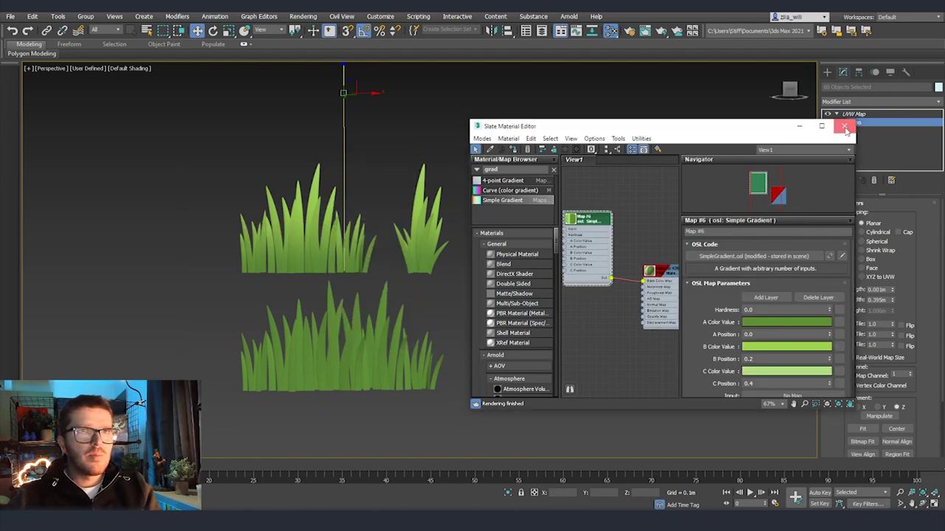
{"action": "left_click", "coordinate": [844, 125]}
{"action": "right_click", "coordinate": [861, 114]}
{"action": "left_click", "coordinate": [820, 153]}
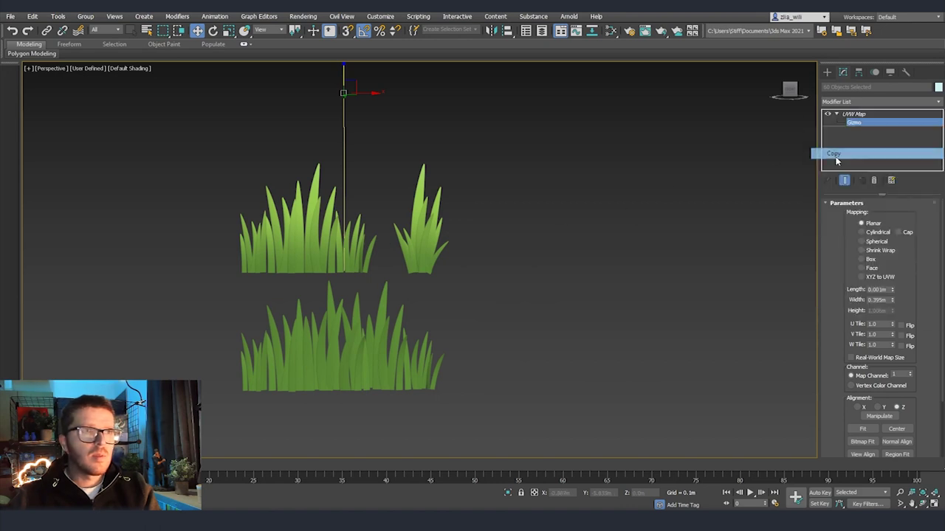
{"action": "right_click", "coordinate": [367, 230]}
{"action": "mouse_move", "coordinate": [396, 329]}
{"action": "left_click", "coordinate": [496, 333]}
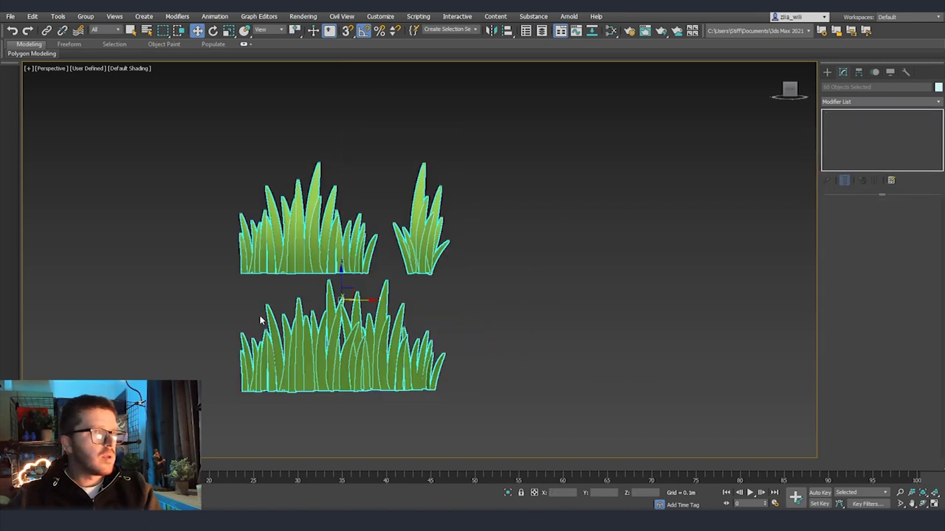
Paste the copied UVW Map onto the lower wide tuft's blades and lower its gizmo to match the upper tufts' gradient.
{"action": "left_click_drag", "start_coordinate": [172, 343], "coordinate": [174, 344]}
{"action": "right_click", "coordinate": [868, 144]}
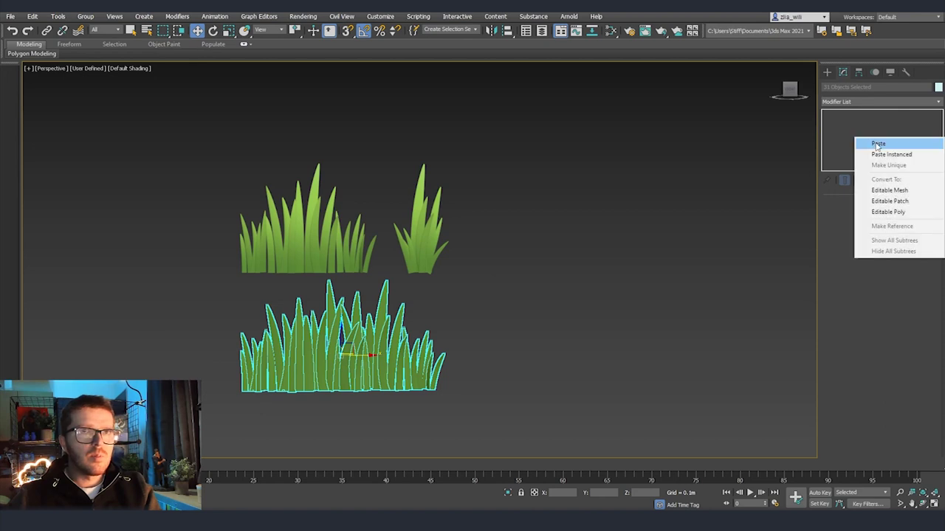
{"action": "left_click", "coordinate": [869, 142]}
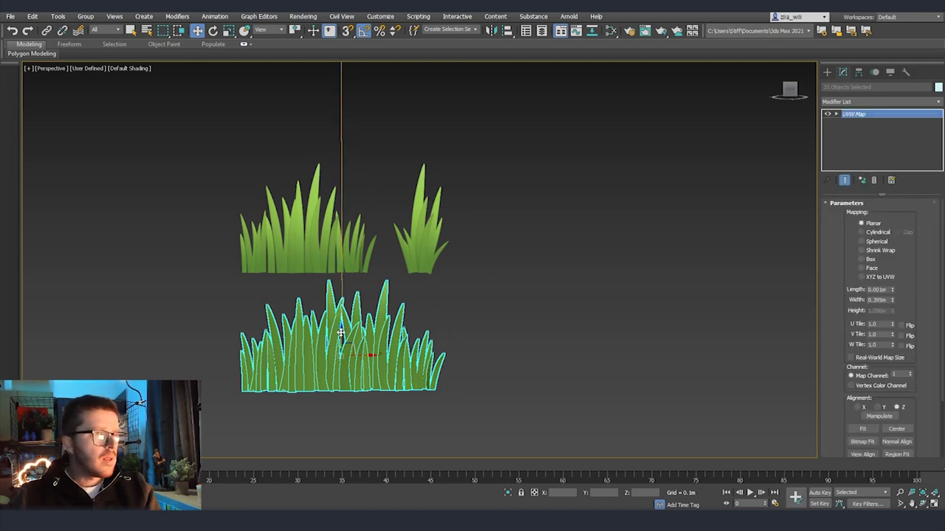
{"action": "left_click", "coordinate": [836, 113]}
{"action": "left_click", "coordinate": [854, 123]}
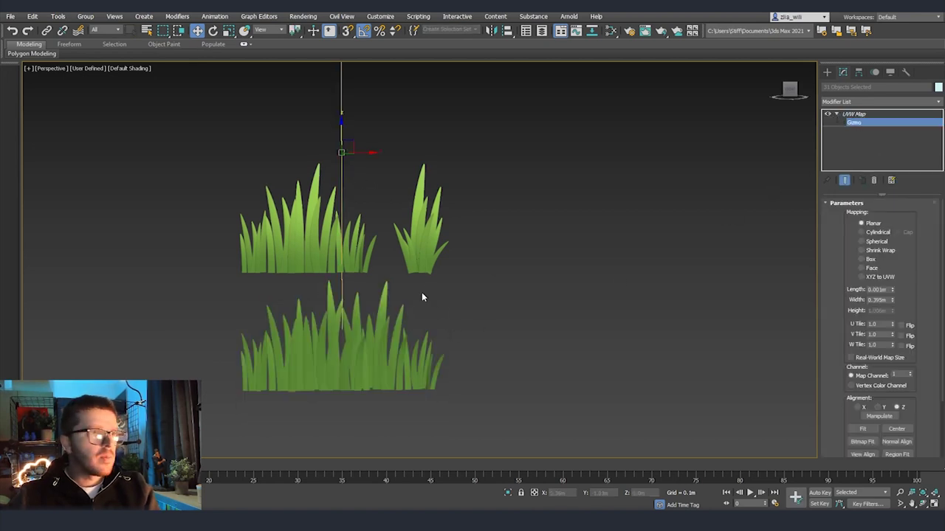
{"action": "left_click_drag", "start_coordinate": [337, 124], "coordinate": [339, 188]}
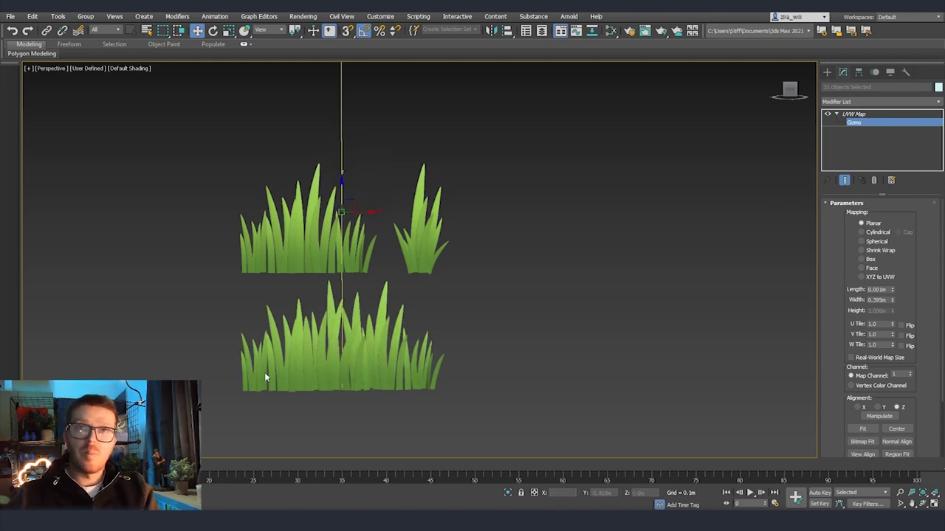
{"action": "right_click", "coordinate": [371, 330]}
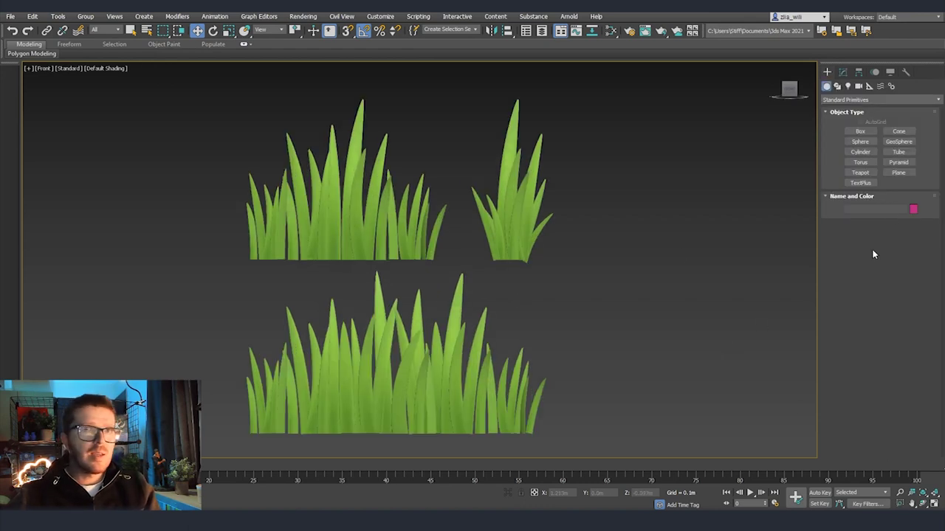
Create a 1 m by 1 m plane covering all the grass tufts in the Front view.
{"action": "left_click", "coordinate": [898, 172]}
{"action": "left_click_drag", "start_coordinate": [544, 418], "coordinate": [577, 448]}
{"action": "left_click_drag", "start_coordinate": [496, 357], "coordinate": [239, 99]}
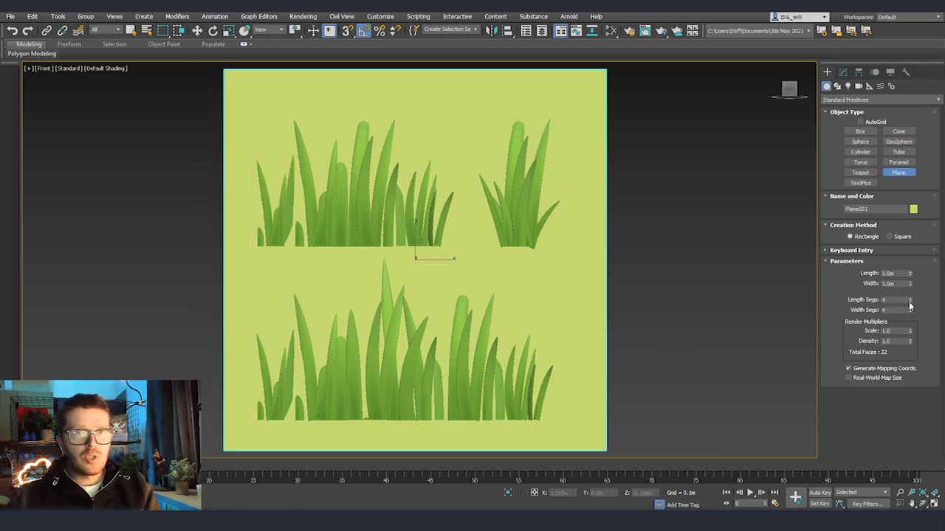
Scale the plane down to frame the three tufts closely and position it so the full blades stand in front of it.
{"action": "middle_click_drag", "start_coordinate": [495, 270], "coordinate": [509, 282]}
{"action": "key", "text": "r"}
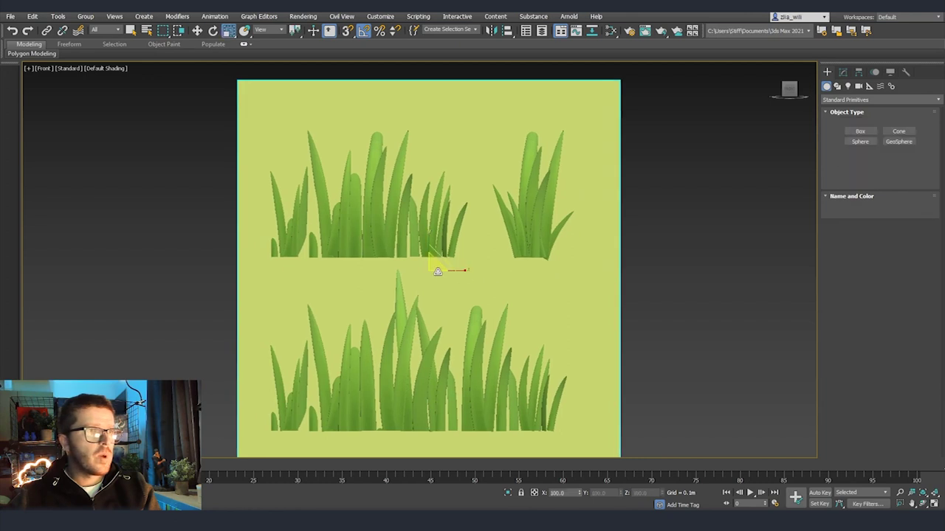
{"action": "scroll", "coordinate": [437, 272], "scroll_direction": "down", "scroll_amount": 3}
{"action": "key", "text": "w"}
{"action": "left_click_drag", "start_coordinate": [456, 272], "coordinate": [444, 271]}
{"action": "key", "text": "r"}
{"action": "key", "text": "w"}
{"action": "key", "text": "p"}
{"action": "middle_click_drag", "start_coordinate": [422, 300], "coordinate": [448, 276], "text": "alt"}
{"action": "key", "text": "f"}
{"action": "left_click", "coordinate": [622, 221]}
{"action": "left_click", "coordinate": [461, 144]}
{"action": "left_click_drag", "start_coordinate": [418, 248], "coordinate": [420, 246]}
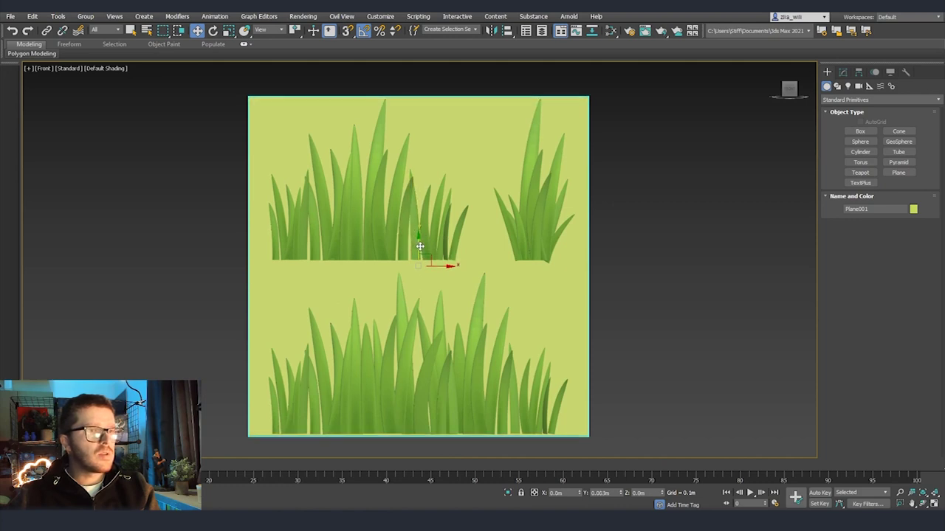
{"action": "key", "text": "q"}
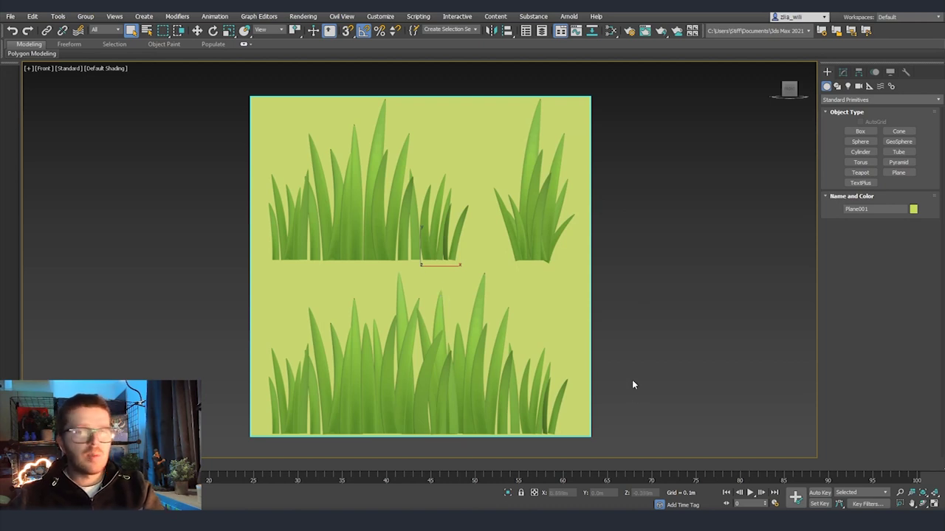
Set up Bake to Texture for the plane with Ambient Occlusion, Arnold_diffuse and Normals maps.
{"action": "right_click", "coordinate": [657, 316]}
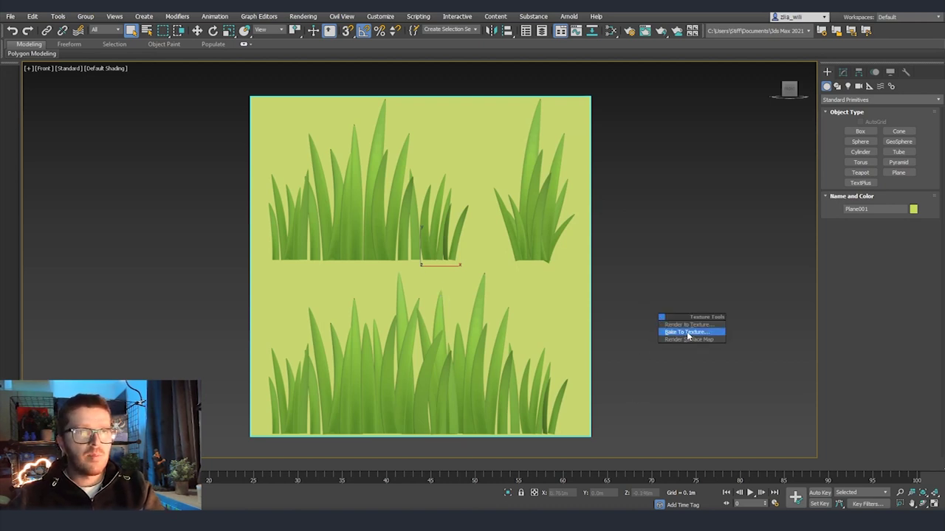
{"action": "left_click", "coordinate": [686, 333]}
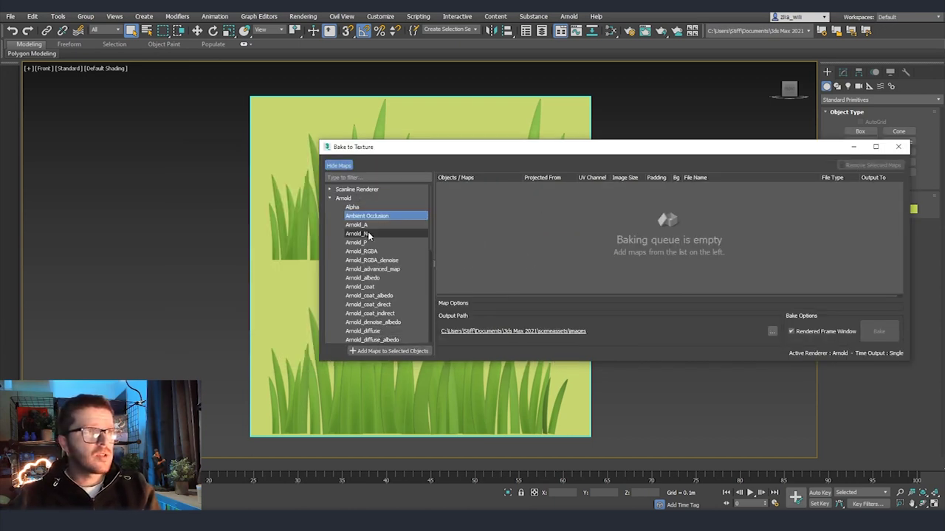
{"action": "left_click", "coordinate": [380, 351]}
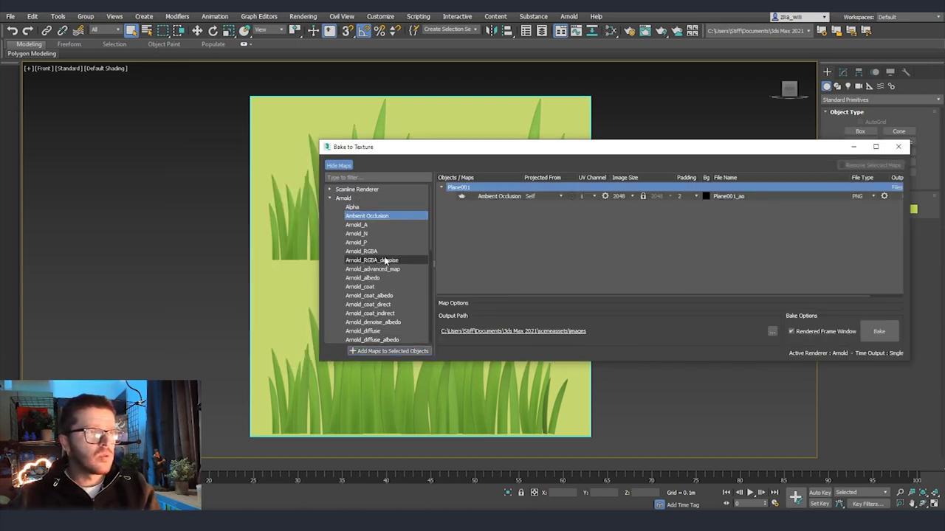
{"action": "scroll", "coordinate": [386, 248], "scroll_direction": "down", "scroll_amount": 1}
{"action": "left_click", "coordinate": [373, 304]}
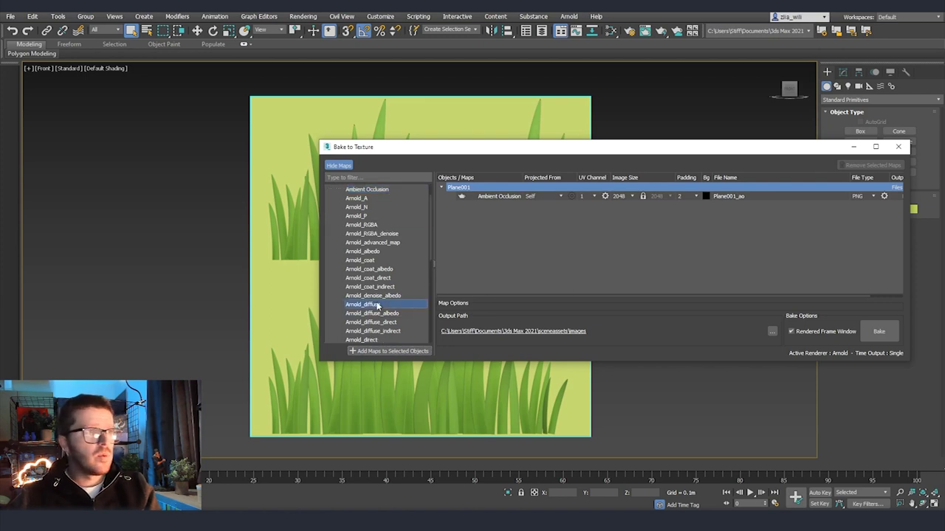
{"action": "left_click", "coordinate": [377, 351]}
{"action": "scroll", "coordinate": [400, 302], "scroll_direction": "down", "scroll_amount": 3}
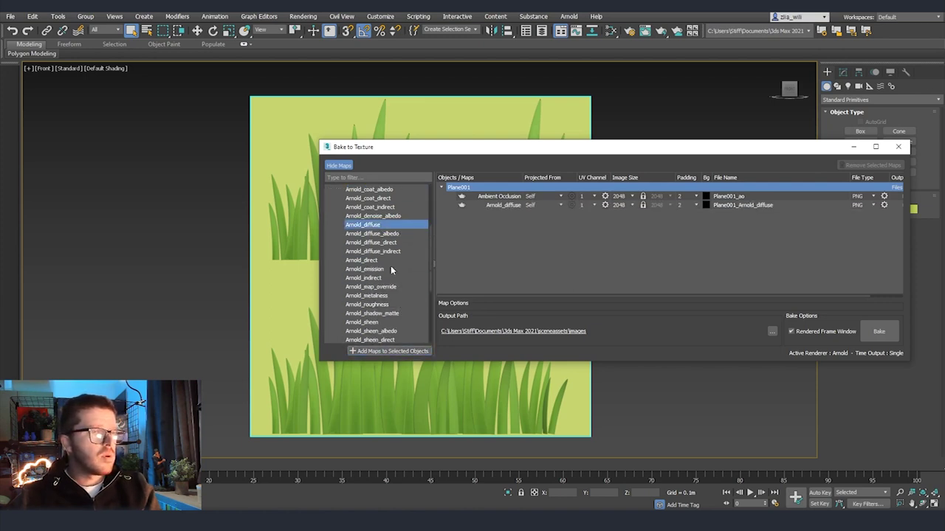
{"action": "scroll", "coordinate": [395, 280], "scroll_direction": "down", "scroll_amount": 5}
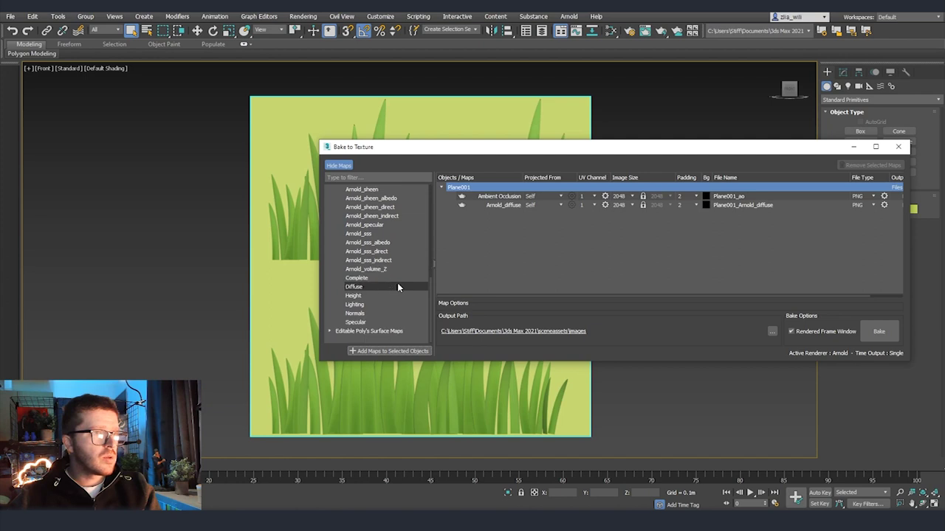
{"action": "left_click", "coordinate": [399, 313]}
{"action": "left_click", "coordinate": [380, 350]}
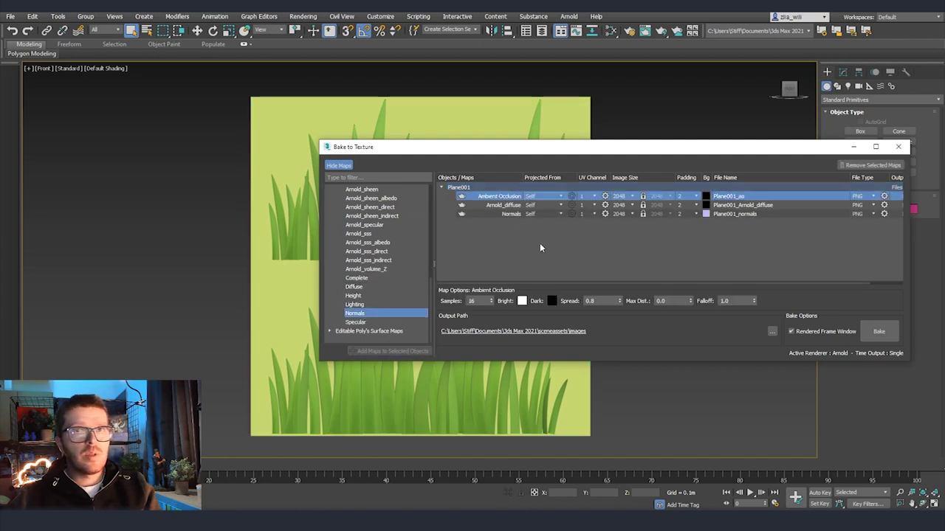
Project the Ambient Occlusion map from all the Cylinder blade objects and set its file type to TGA.
{"action": "left_click", "coordinate": [556, 196]}
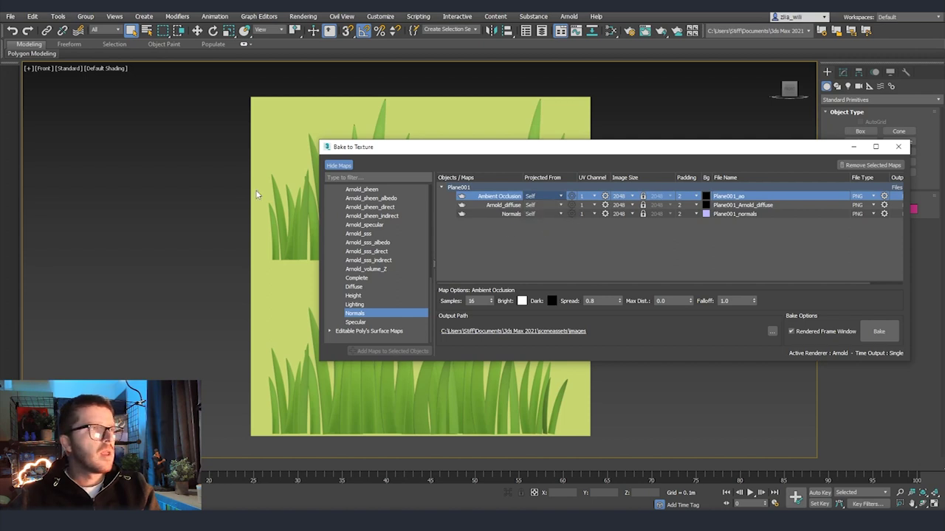
{"action": "left_click", "coordinate": [110, 130]}
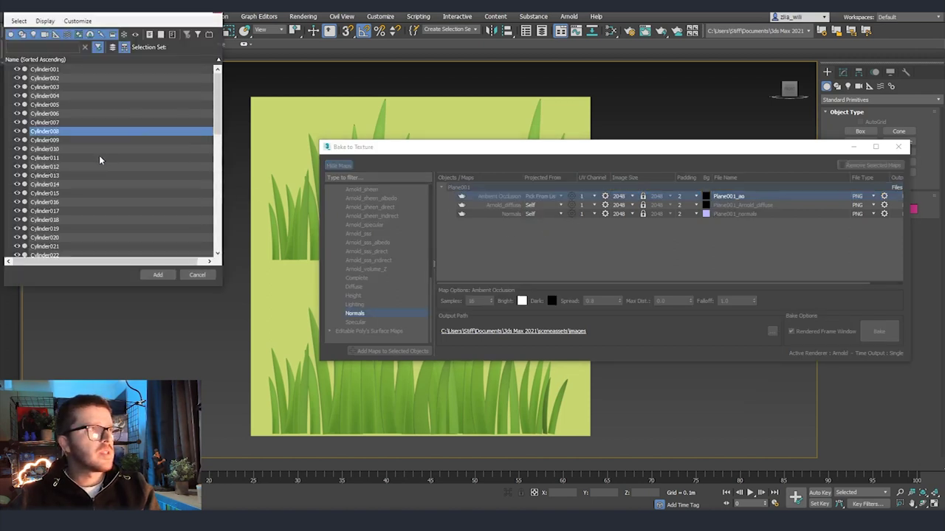
{"action": "key", "text": "ctrl+a"}
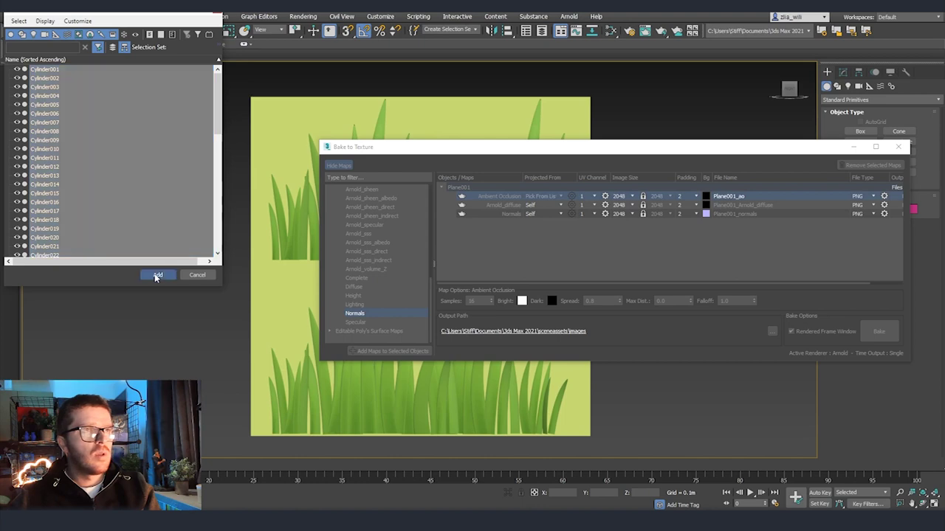
{"action": "left_click", "coordinate": [156, 275]}
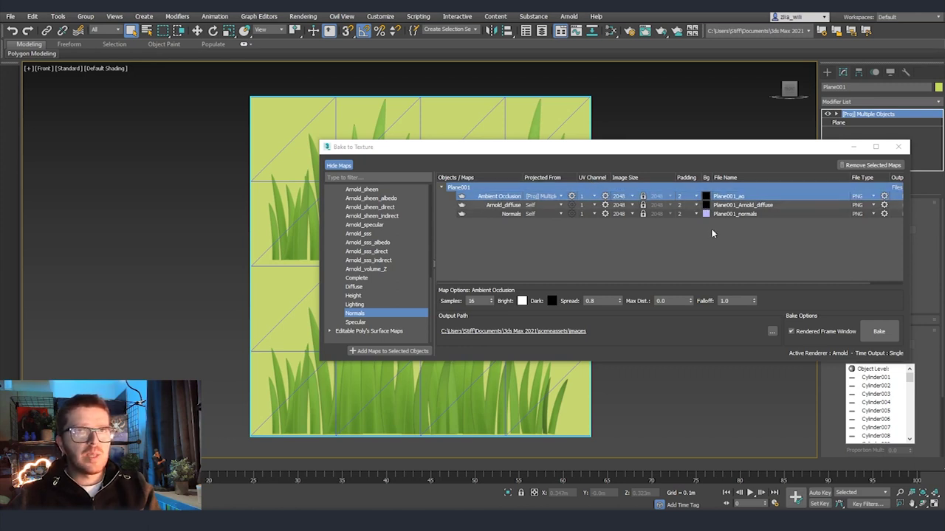
{"action": "left_click", "coordinate": [869, 196]}
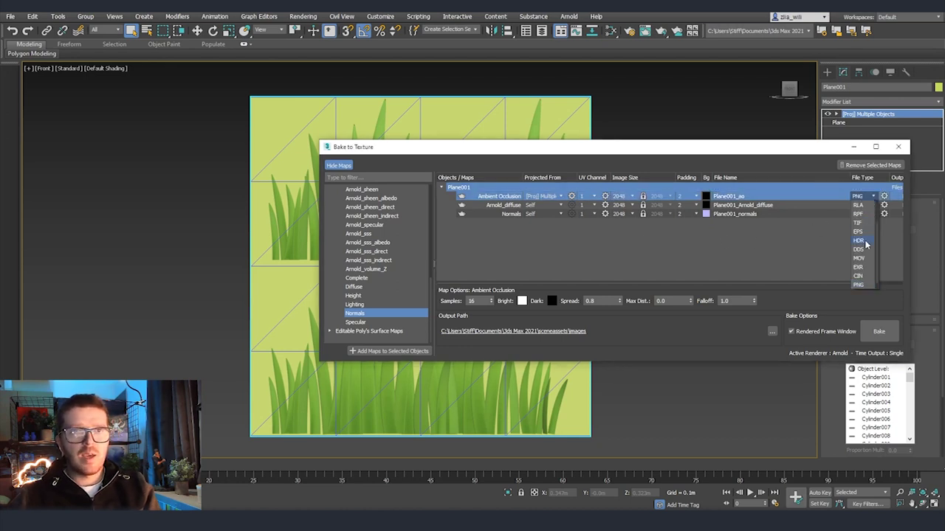
{"action": "scroll", "coordinate": [865, 251], "scroll_direction": "down", "scroll_amount": 1}
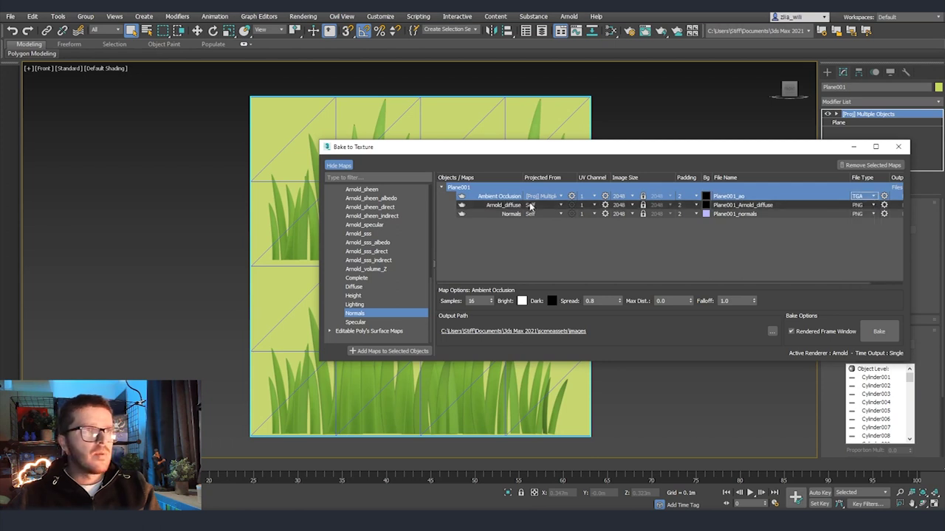
Project the Arnold_diffuse and Normals maps from [Proj] Multiple Objects and set both file types to TGA.
{"action": "left_click", "coordinate": [559, 207]}
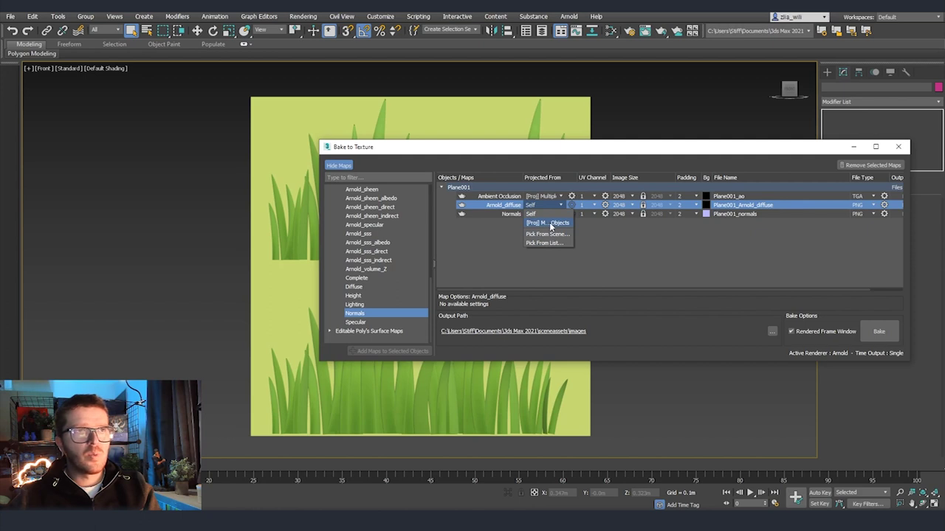
{"action": "left_click", "coordinate": [872, 206]}
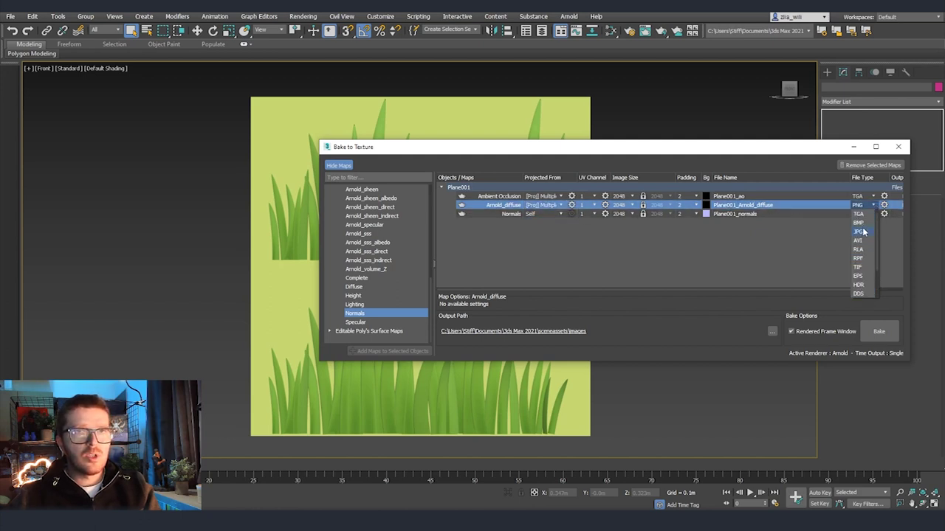
{"action": "left_click", "coordinate": [864, 234]}
{"action": "left_click", "coordinate": [559, 213]}
{"action": "left_click", "coordinate": [550, 230]}
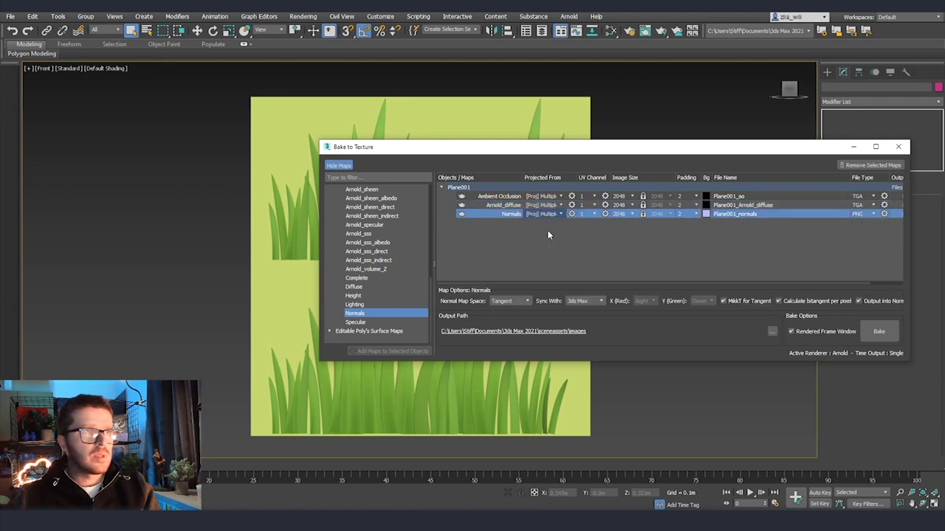
{"action": "left_click", "coordinate": [860, 214]}
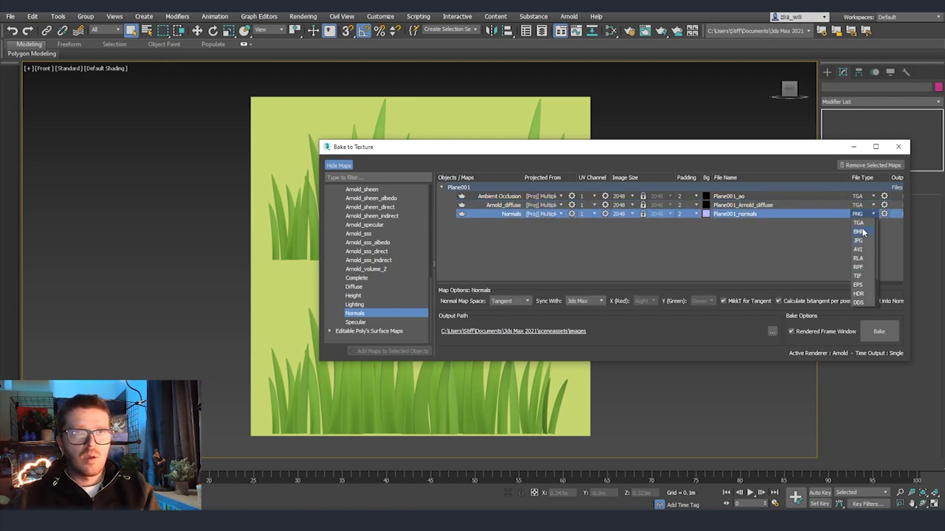
{"action": "left_click", "coordinate": [862, 243]}
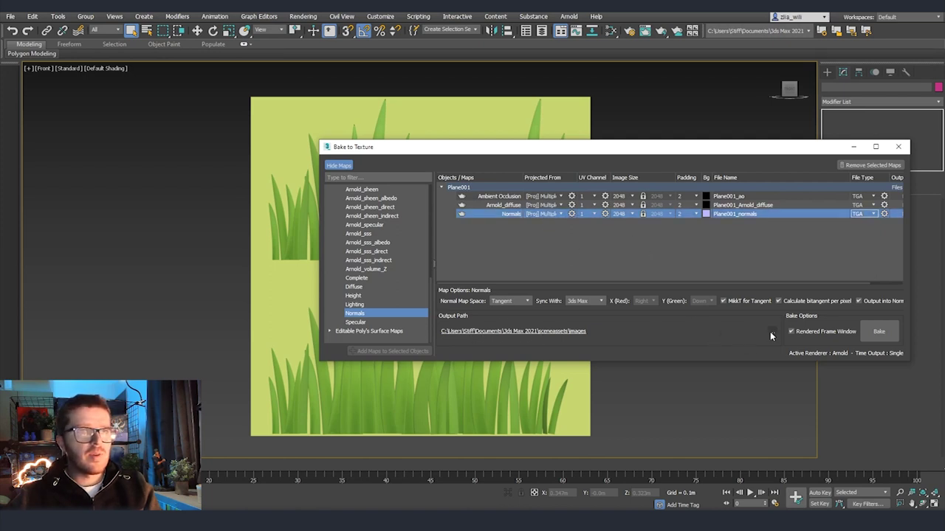
Bake the plane's three maps and check the output files in the desktop's Grass folder.
{"action": "left_click", "coordinate": [881, 332]}
{"action": "left_click_drag", "start_coordinate": [384, 334], "coordinate": [178, 215]}
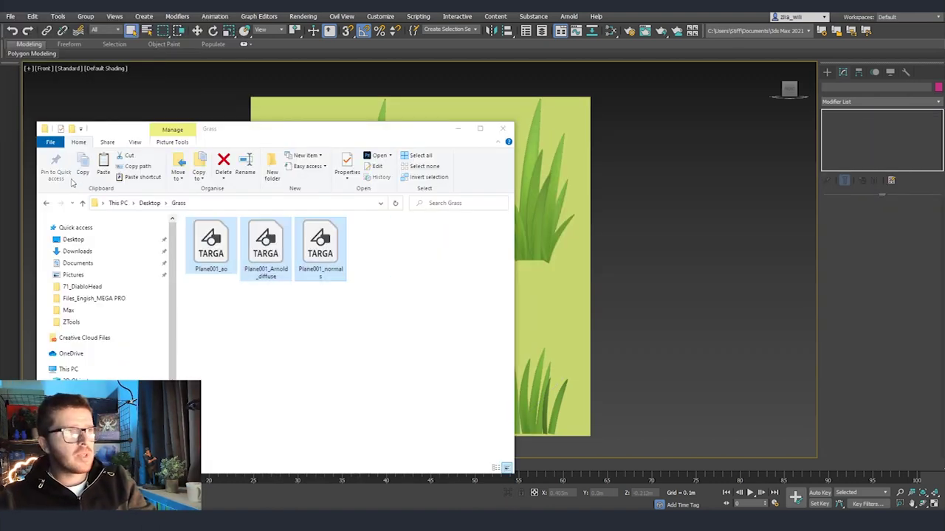
{"action": "left_click", "coordinate": [324, 331]}
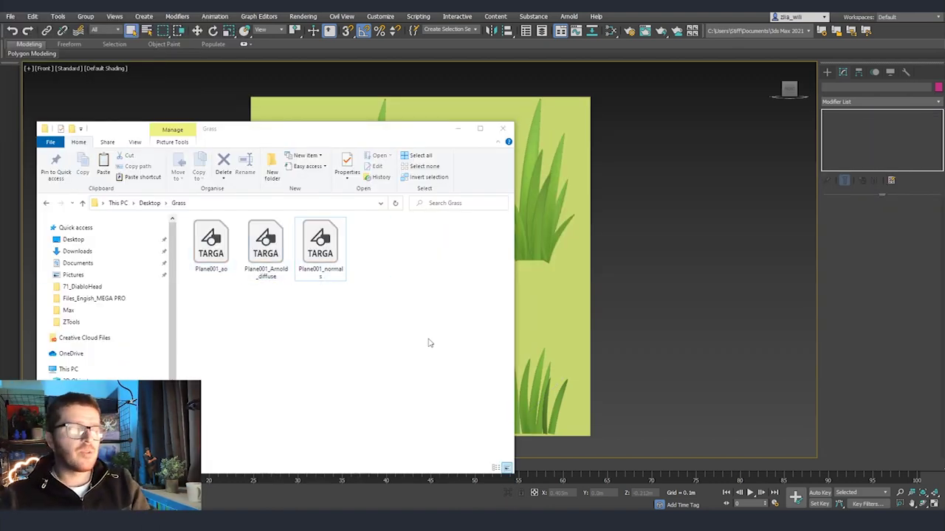
{"action": "left_click", "coordinate": [502, 128]}
{"action": "left_click", "coordinate": [525, 302]}
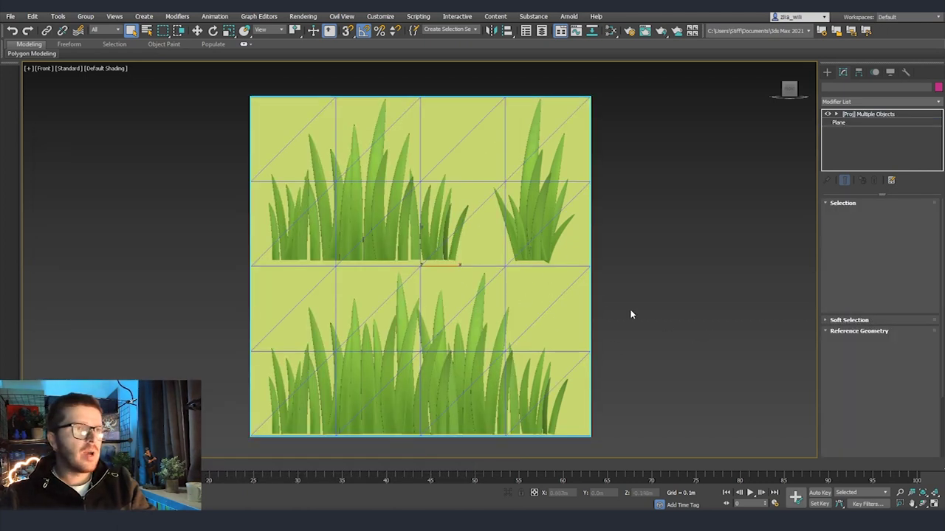
Convert the plane to an Editable Poly and export it as Plane.fbx.
{"action": "right_click", "coordinate": [560, 308]}
{"action": "mouse_move", "coordinate": [605, 407]}
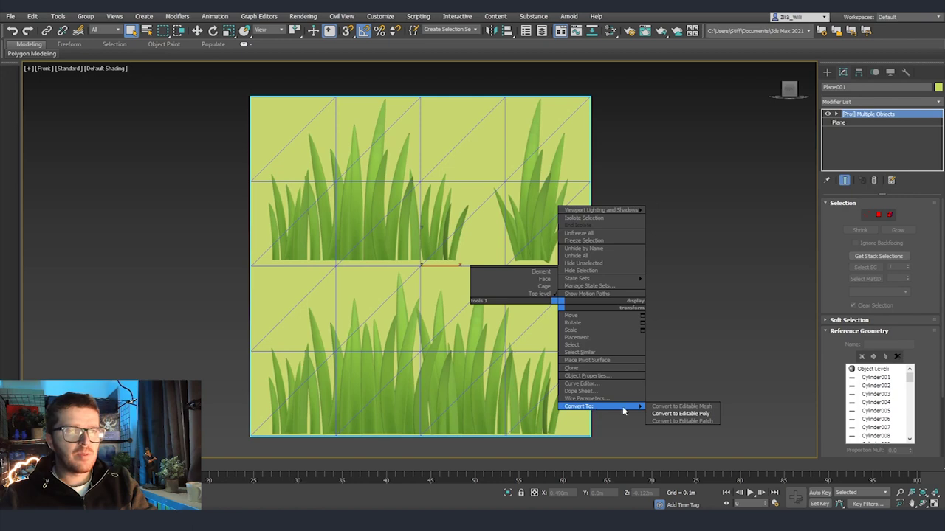
{"action": "left_click", "coordinate": [661, 415]}
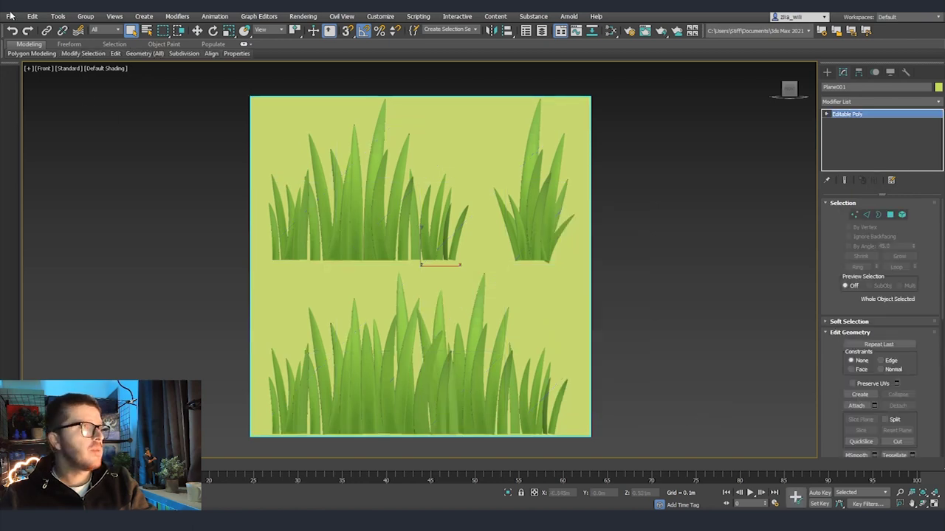
{"action": "left_click", "coordinate": [11, 15]}
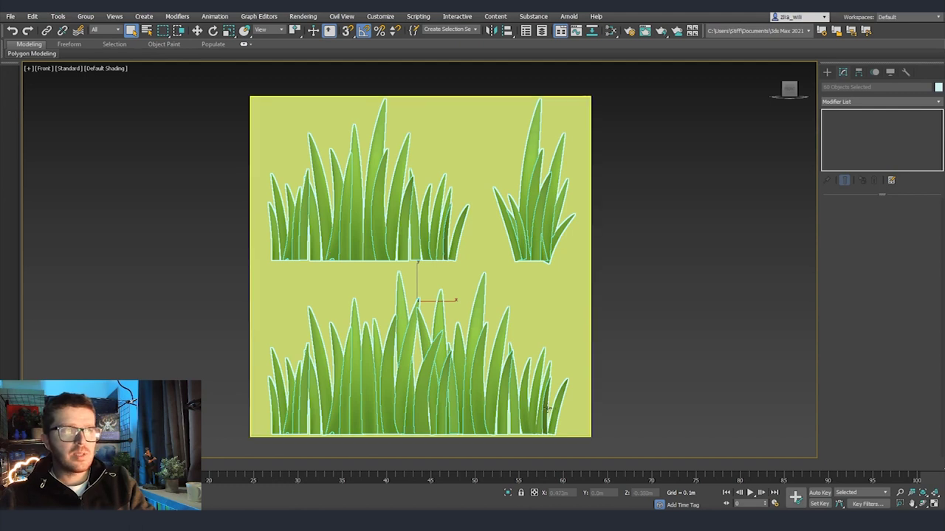
Hide everything except the selected grass blades and attach all the blades into one mesh.
{"action": "right_click", "coordinate": [480, 308]}
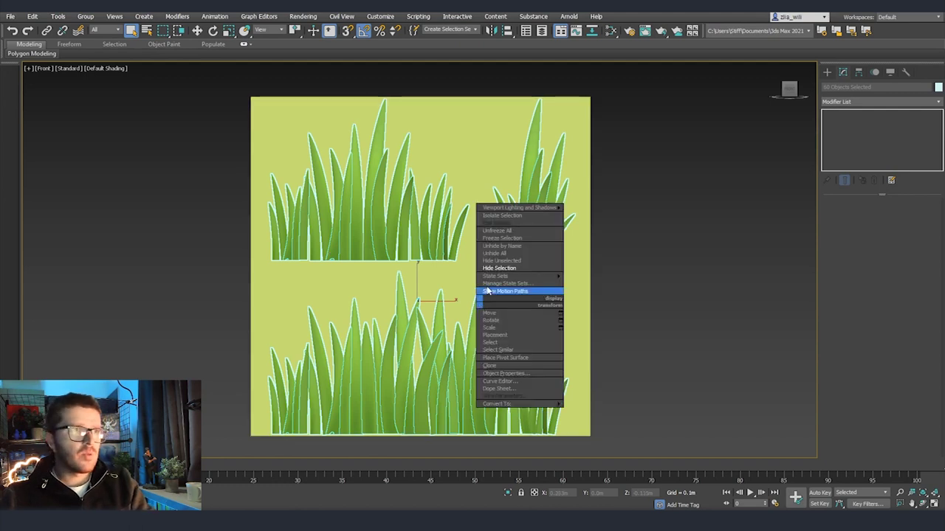
{"action": "left_click", "coordinate": [508, 264]}
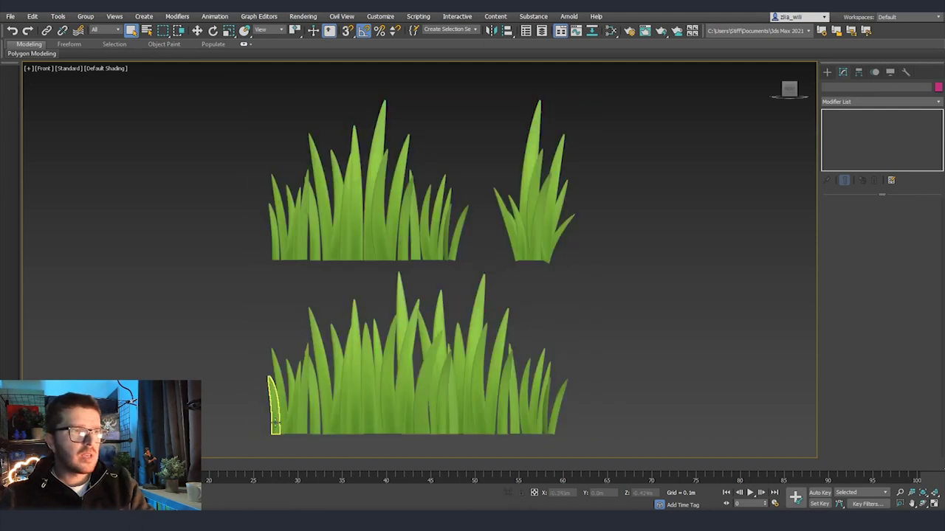
{"action": "left_click", "coordinate": [403, 362]}
{"action": "left_click", "coordinate": [875, 406]}
{"action": "left_click", "coordinate": [66, 151]}
{"action": "key", "text": "ctrl+a"}
{"action": "left_click", "coordinate": [156, 275]}
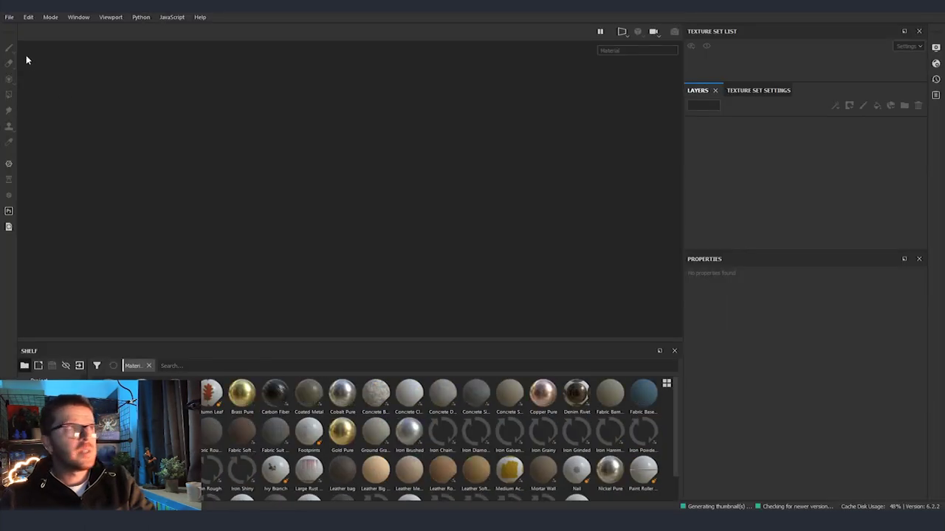
In Substance Painter, create a new project from Plane.fbx in the ToSub folder with a document resolution of 2048.
{"action": "left_click", "coordinate": [9, 17]}
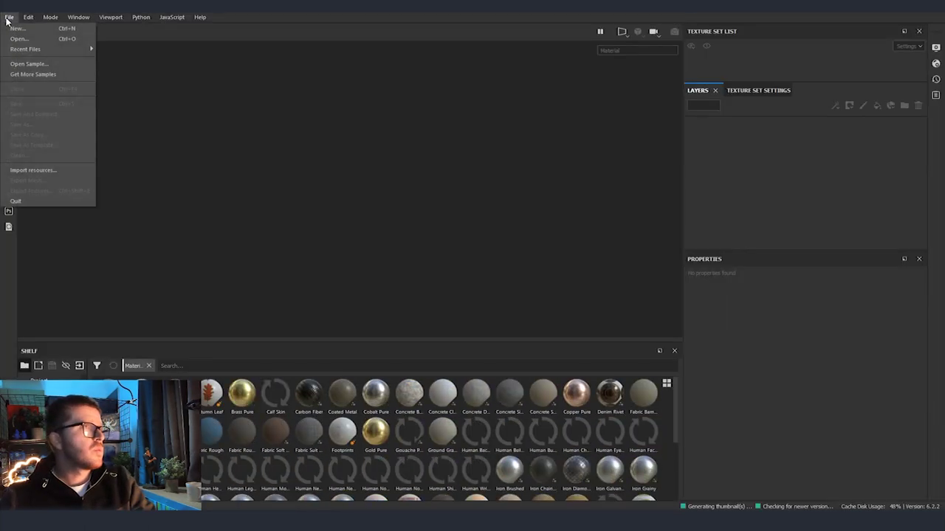
{"action": "left_click", "coordinate": [17, 28]}
{"action": "left_click", "coordinate": [426, 154]}
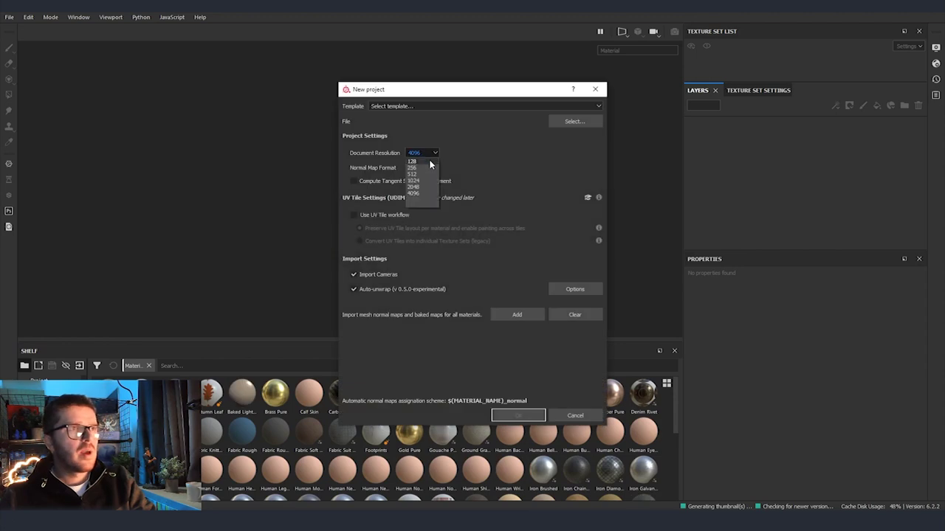
{"action": "left_click", "coordinate": [420, 186]}
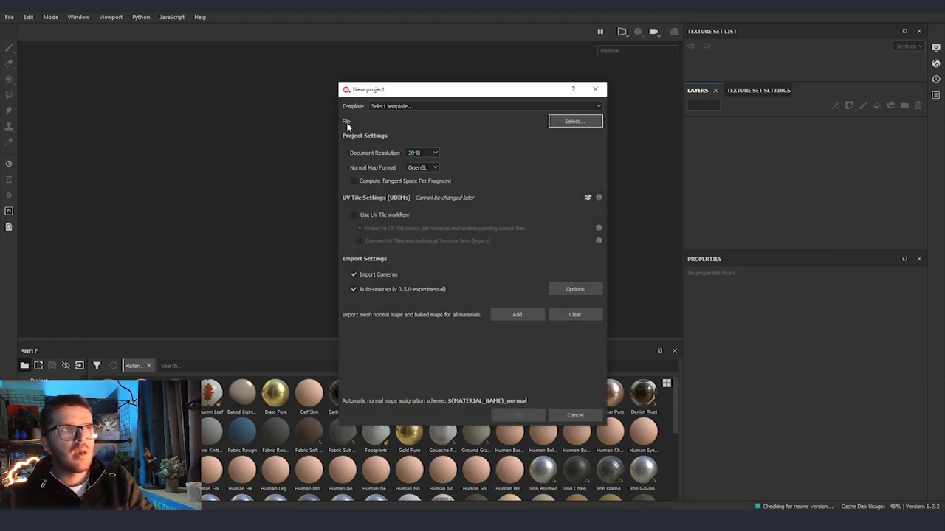
{"action": "left_click", "coordinate": [569, 127]}
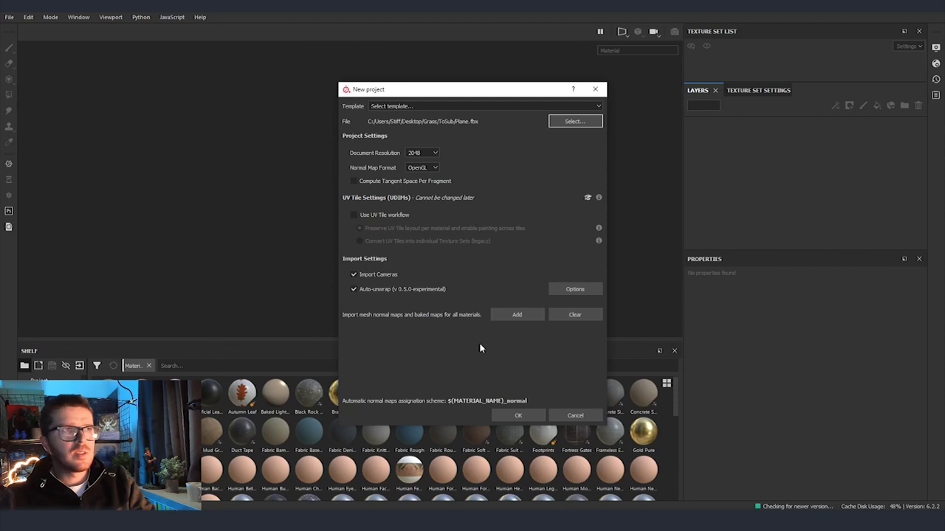
{"action": "left_click", "coordinate": [520, 415]}
Open the mesh map baking settings for the plane's DefaultMaterial texture set.
{"action": "scroll", "coordinate": [502, 221], "scroll_direction": "up", "scroll_amount": 2}
{"action": "scroll", "coordinate": [539, 230], "scroll_direction": "down", "scroll_amount": 4}
{"action": "middle_click_drag", "start_coordinate": [541, 231], "coordinate": [495, 234], "text": "alt"}
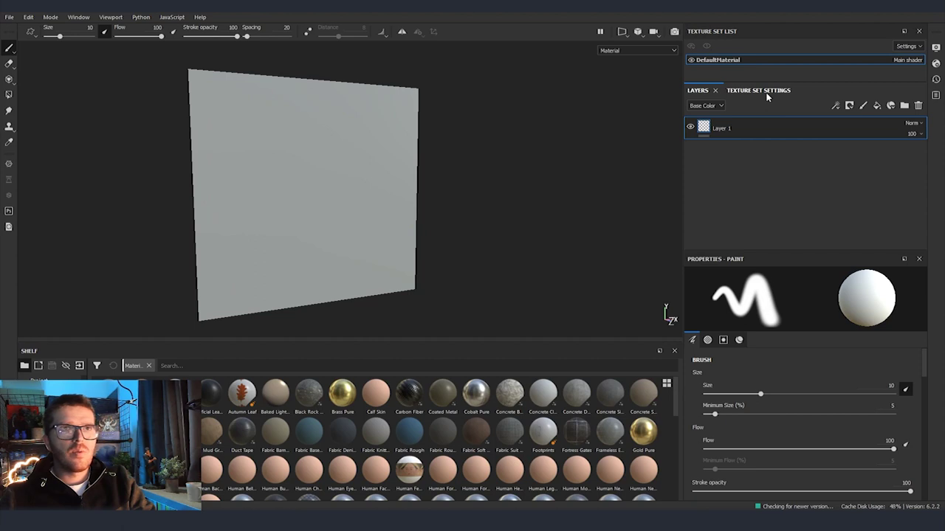
{"action": "left_click", "coordinate": [766, 92]}
{"action": "scroll", "coordinate": [823, 187], "scroll_direction": "down", "scroll_amount": 3}
{"action": "scroll", "coordinate": [819, 188], "scroll_direction": "down", "scroll_amount": 3}
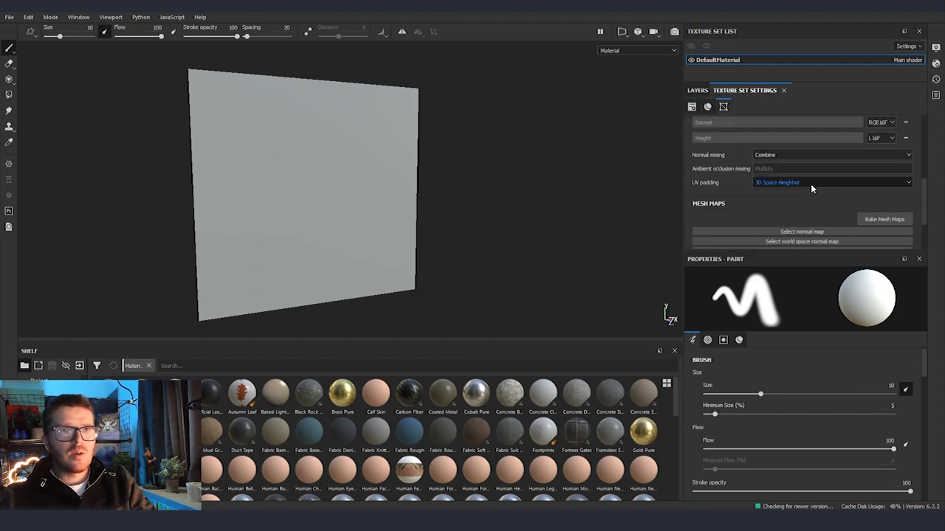
{"action": "left_click", "coordinate": [885, 220]}
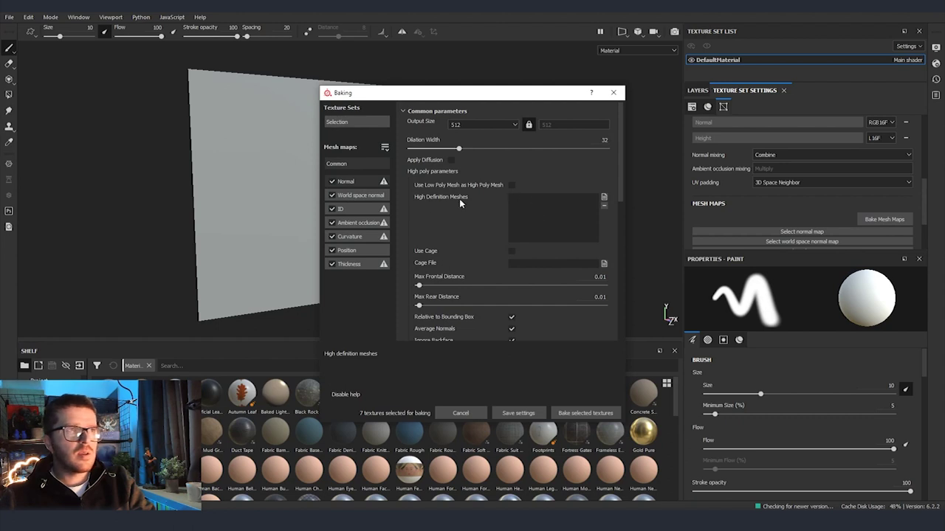
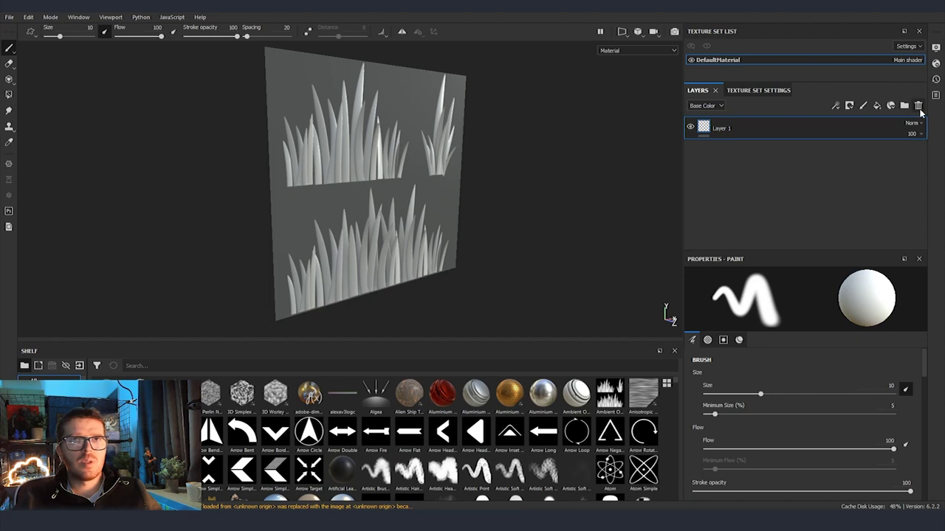
Replace Layer 1 with a fill layer and give it a black mask.
{"action": "left_click", "coordinate": [877, 107]}
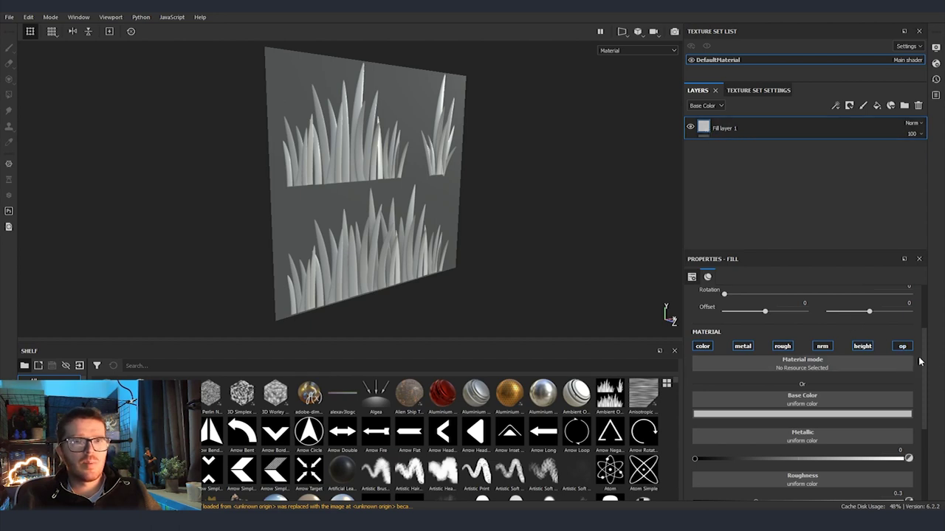
{"action": "scroll", "coordinate": [896, 353], "scroll_direction": "down", "scroll_amount": 3}
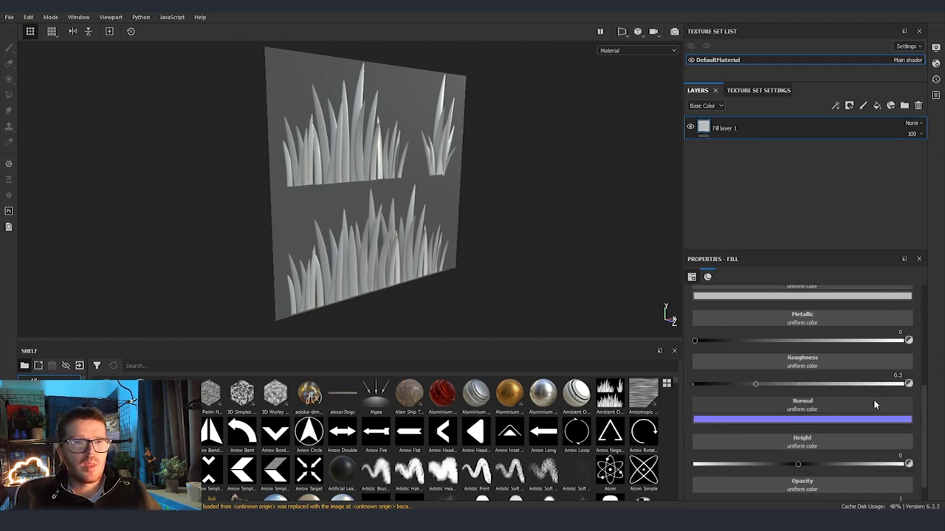
{"action": "right_click", "coordinate": [705, 127]}
{"action": "left_click", "coordinate": [739, 143]}
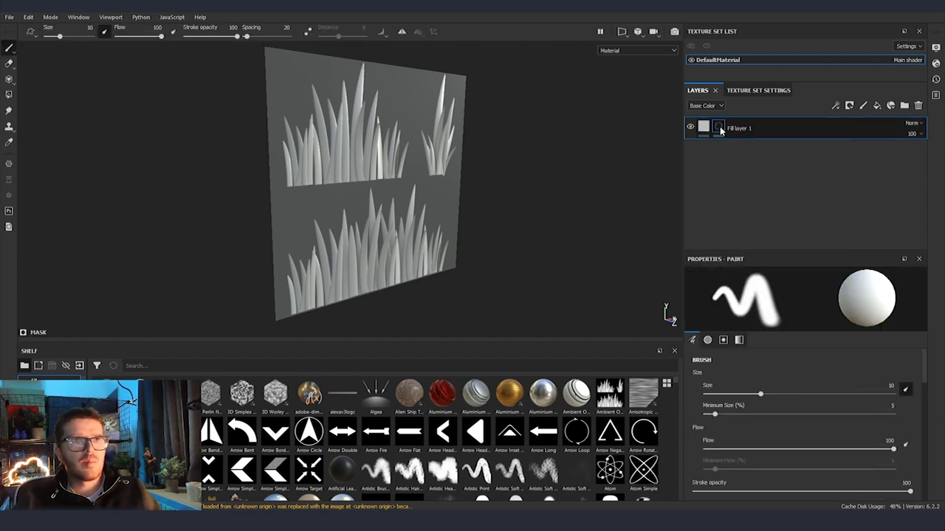
Add a color selection to the fill layer's mask and pick the blades' red from the ID map.
{"action": "right_click", "coordinate": [719, 127]}
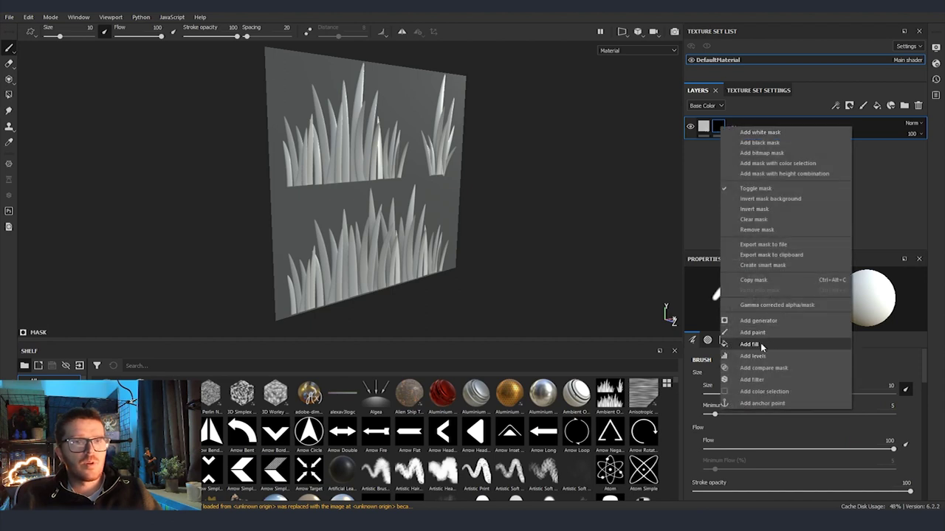
{"action": "left_click", "coordinate": [765, 392]}
{"action": "left_click", "coordinate": [902, 375]}
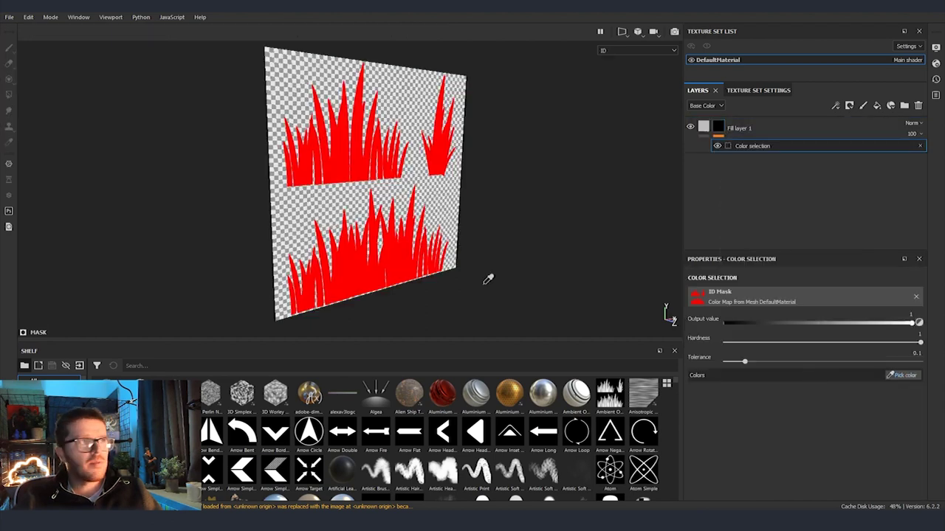
{"action": "left_click", "coordinate": [404, 251]}
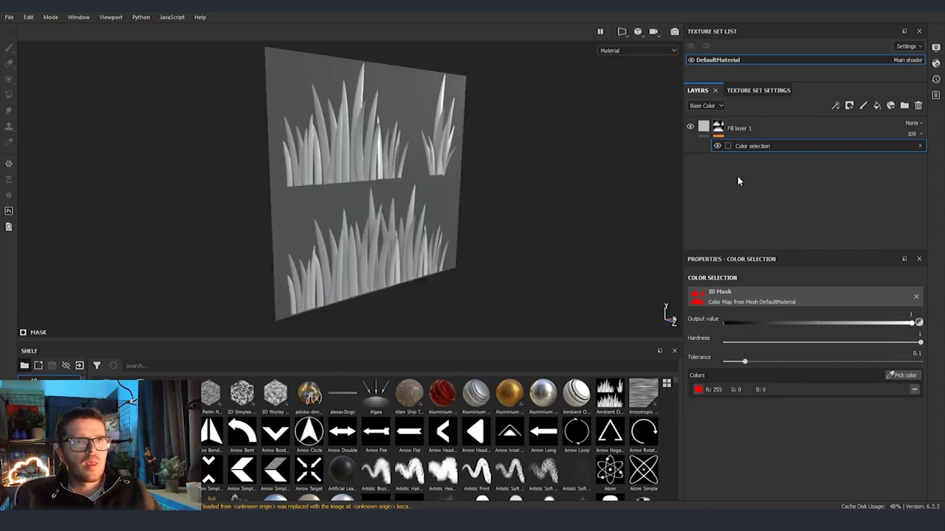
Export the fill layer's mask to an image file.
{"action": "left_click", "coordinate": [718, 129]}
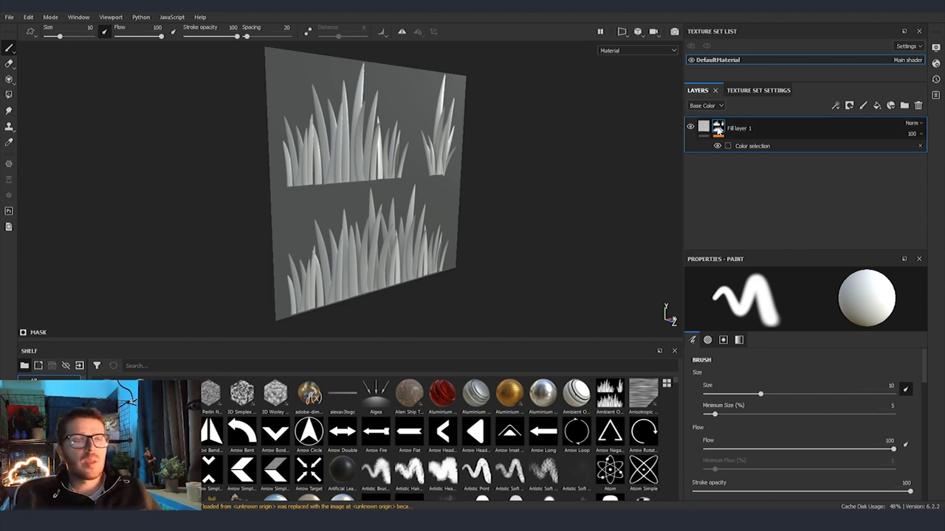
{"action": "right_click", "coordinate": [718, 129]}
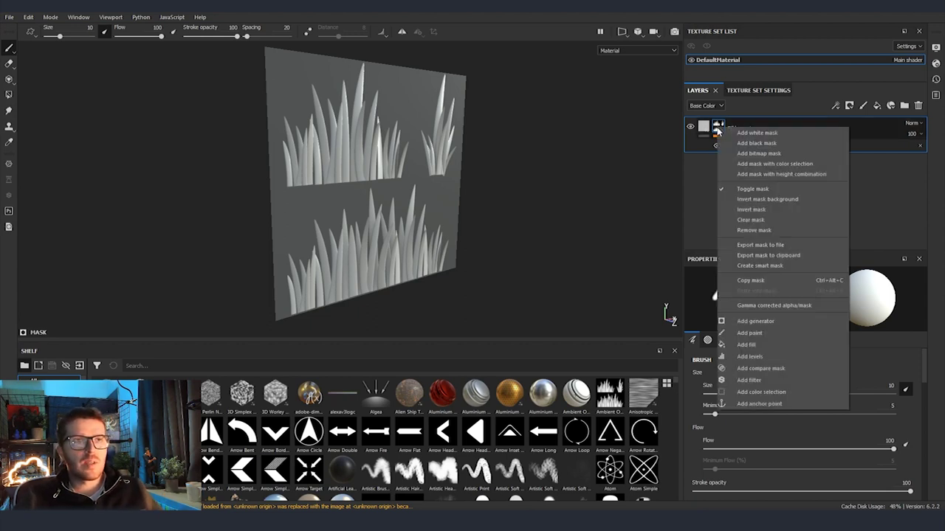
{"action": "left_click", "coordinate": [753, 244]}
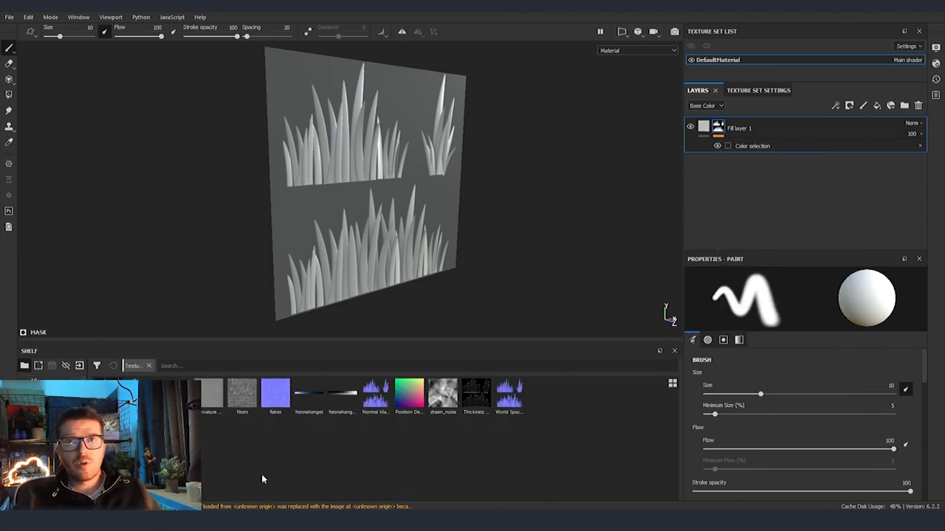
Import mask.png as a texture resource into the project 'Untitled'.
{"action": "left_click", "coordinate": [598, 158]}
{"action": "left_click", "coordinate": [624, 197]}
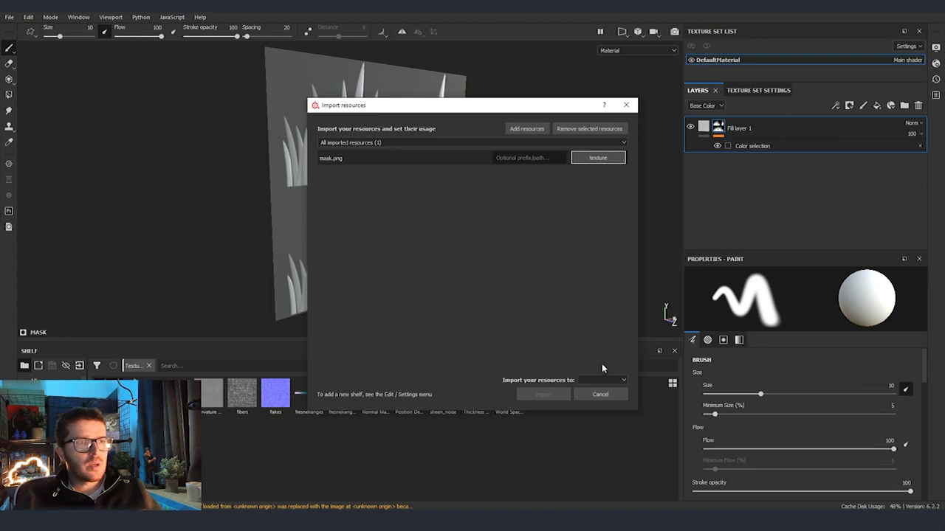
{"action": "left_click", "coordinate": [602, 380]}
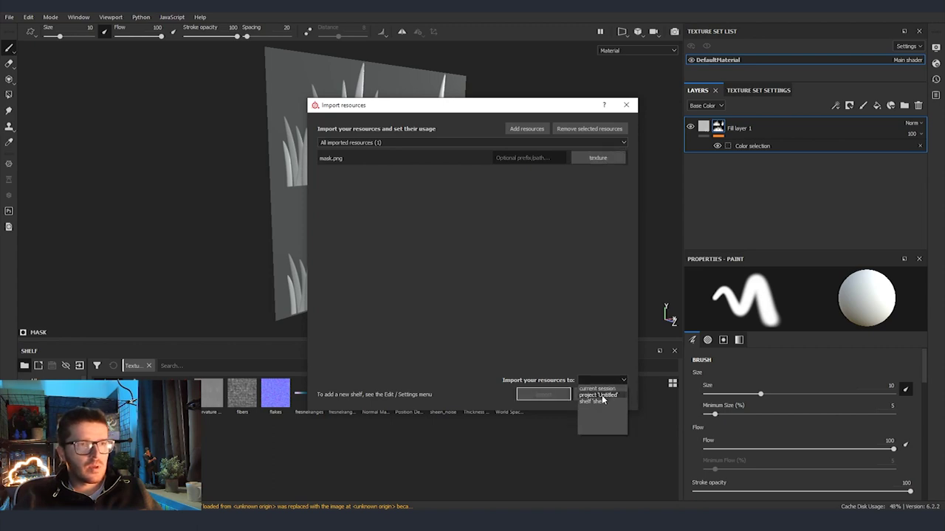
{"action": "left_click", "coordinate": [595, 399]}
{"action": "left_click", "coordinate": [545, 395]}
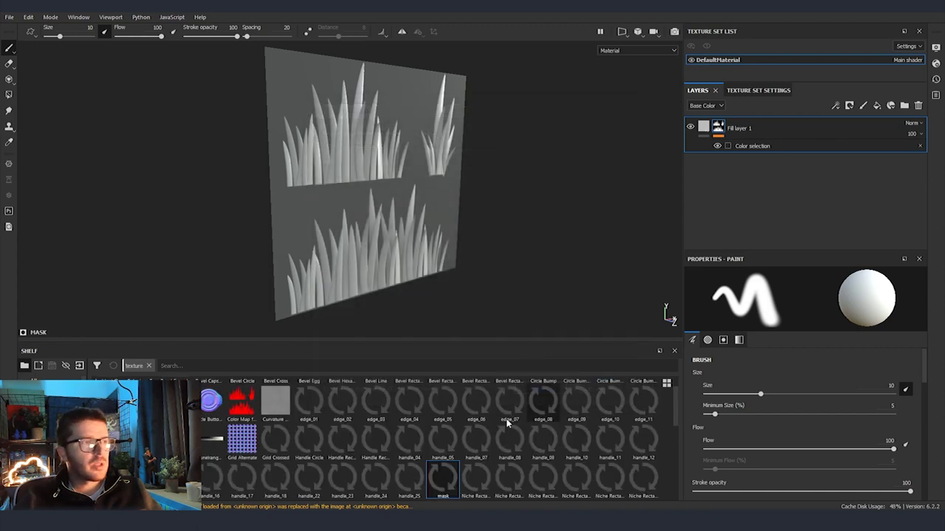
Assign the imported mask texture to the Opacity channel of the fill layer.
{"action": "left_click", "coordinate": [703, 127]}
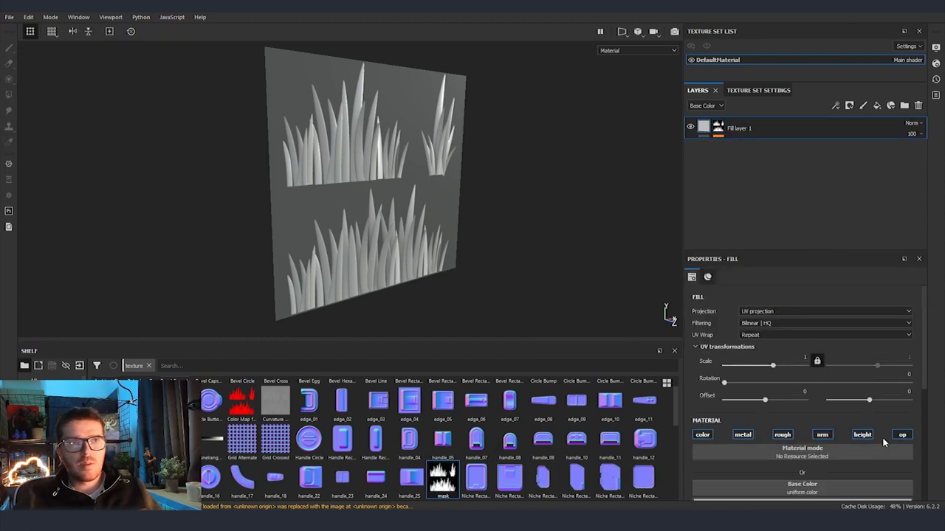
{"action": "scroll", "coordinate": [883, 441], "scroll_direction": "down", "scroll_amount": 5}
{"action": "left_click_drag", "start_coordinate": [443, 479], "coordinate": [801, 465]}
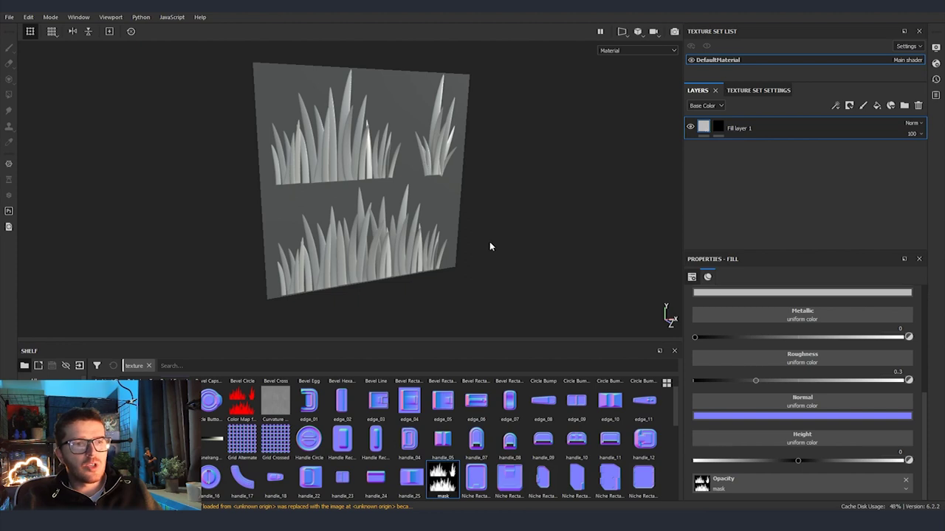
Check which shader Main shader uses and look through the available shader choices.
{"action": "left_click", "coordinate": [936, 65]}
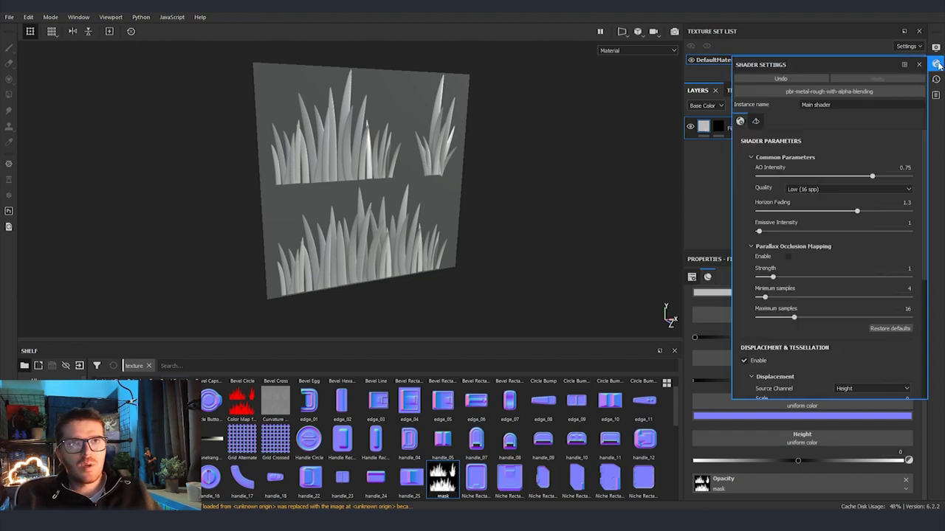
{"action": "left_click", "coordinate": [848, 93]}
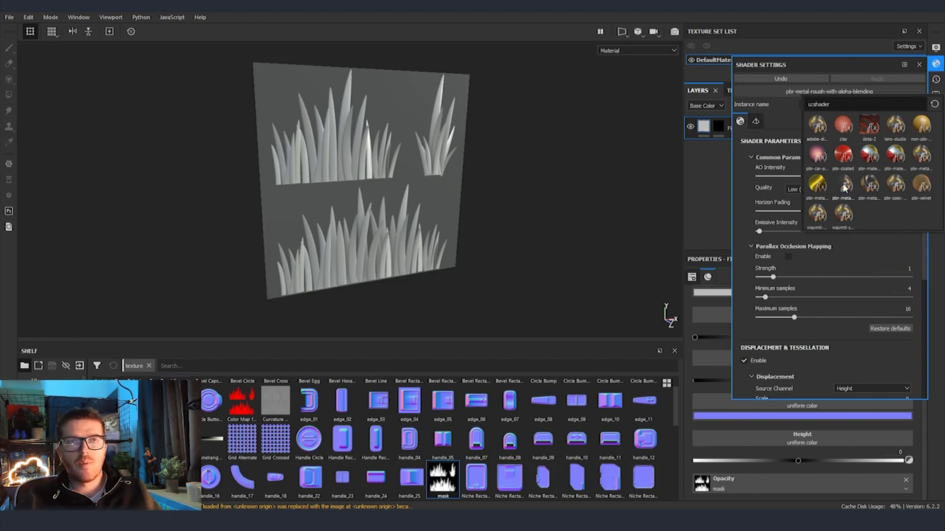
{"action": "left_click", "coordinate": [936, 65]}
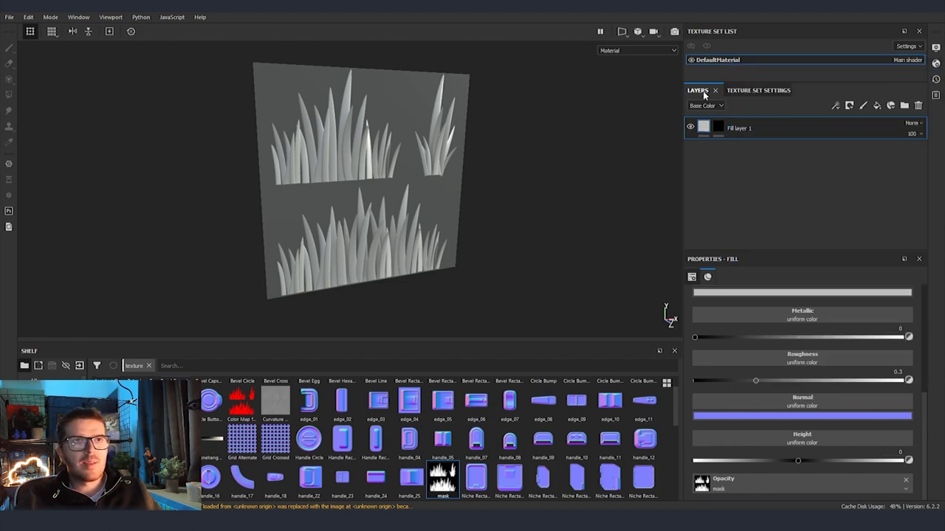
Remove the mask from the fill layer and check the grass cutout on the plane.
{"action": "left_click", "coordinate": [720, 128]}
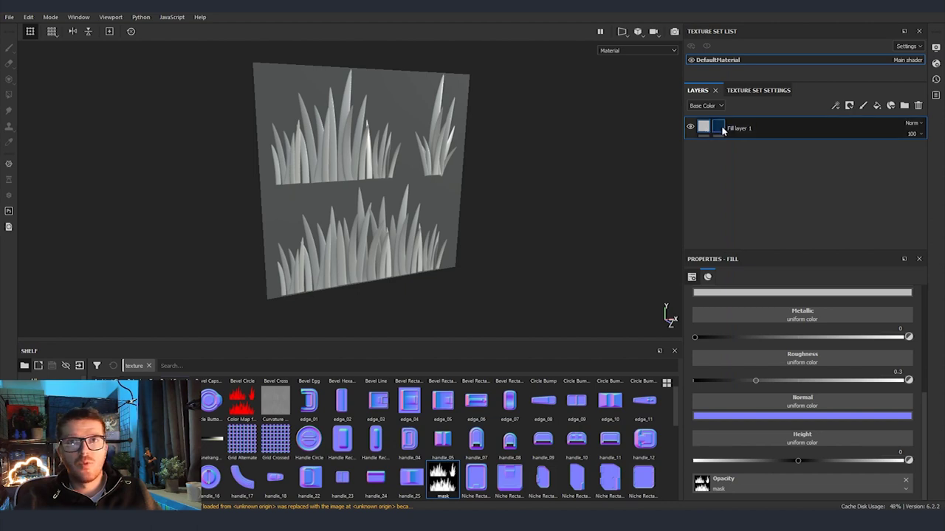
{"action": "left_click", "coordinate": [714, 131]}
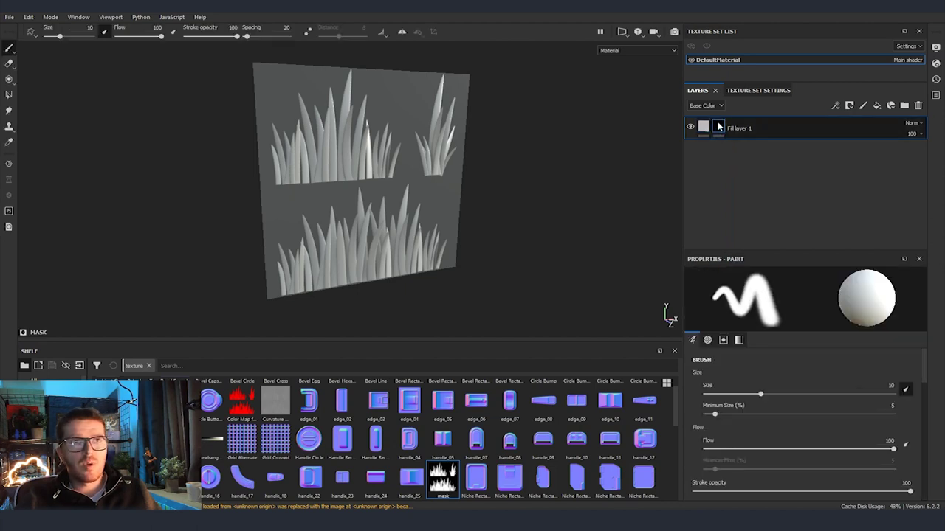
{"action": "right_click", "coordinate": [716, 127]}
{"action": "left_click", "coordinate": [754, 226]}
{"action": "left_click_drag", "start_coordinate": [541, 219], "coordinate": [374, 161], "text": "alt"}
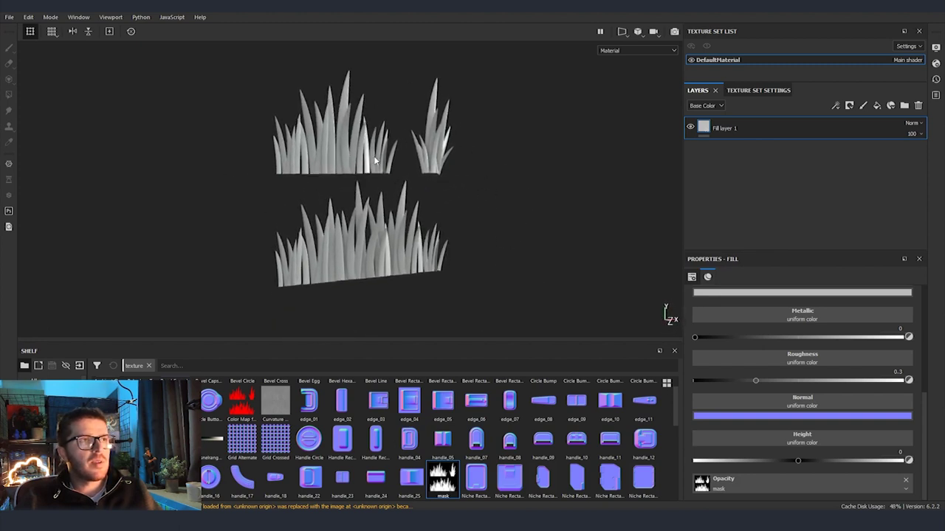
{"action": "left_click_drag", "start_coordinate": [434, 180], "coordinate": [503, 214], "text": "alt"}
{"action": "scroll", "coordinate": [801, 372], "scroll_direction": "up", "scroll_amount": 2}
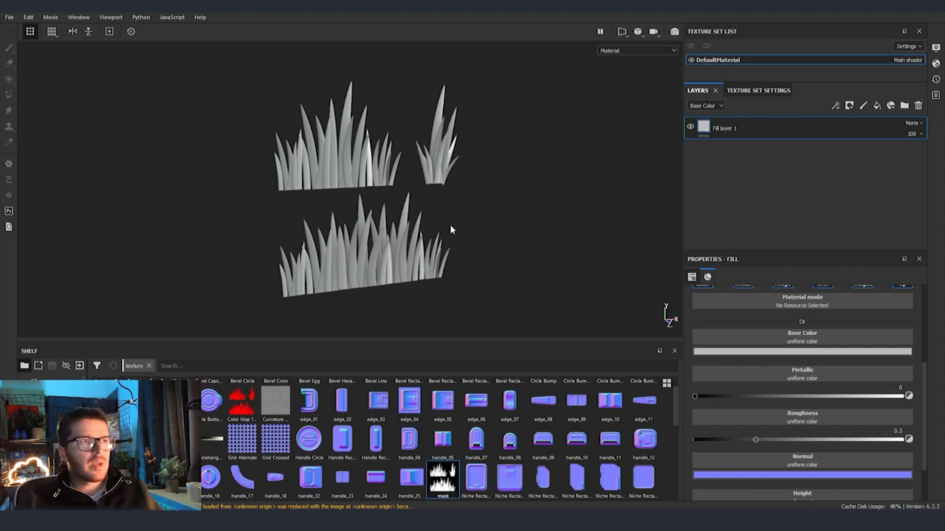
Set the base color of Fill layer 1 to a yellow-green of RGB 0.389, 0.457, 0.001.
{"action": "left_click", "coordinate": [822, 353]}
{"action": "left_click", "coordinate": [875, 411]}
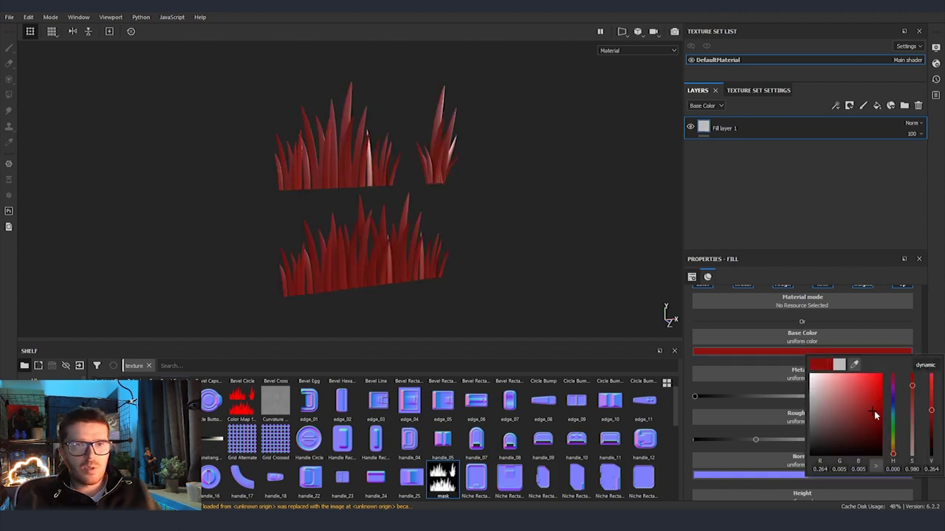
{"action": "left_click", "coordinate": [894, 445]}
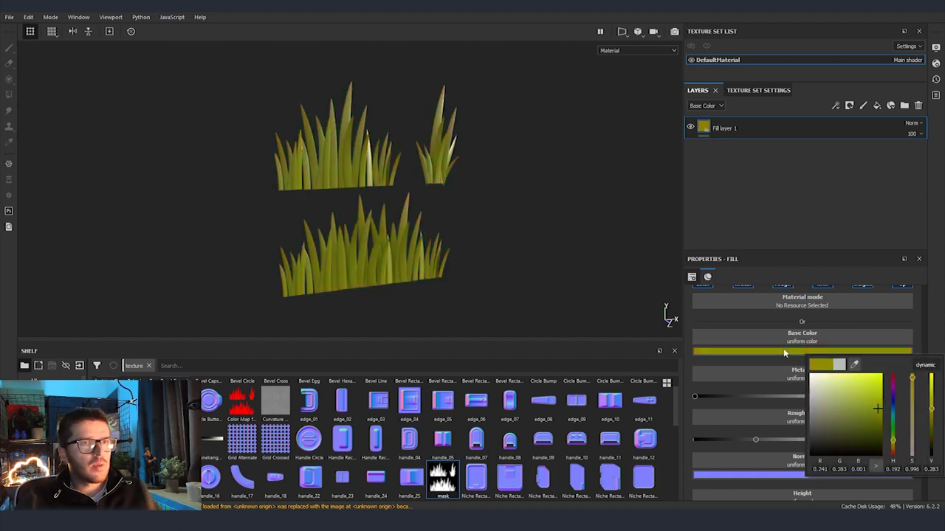
{"action": "left_click_drag", "start_coordinate": [880, 414], "coordinate": [879, 400]}
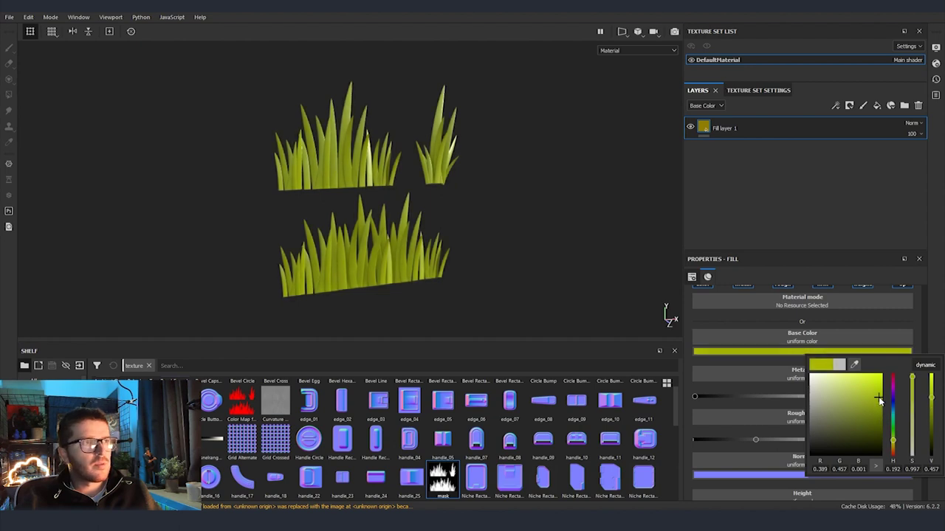
{"action": "left_click", "coordinate": [753, 302]}
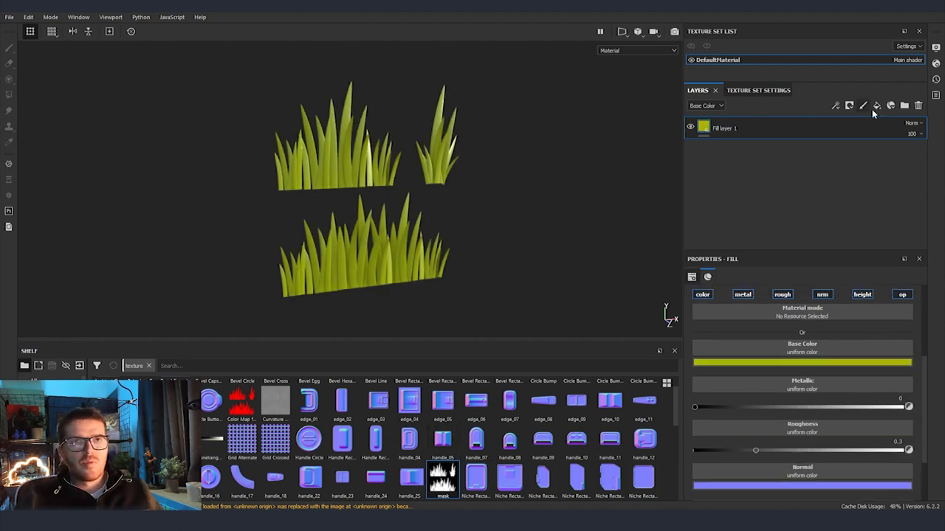
Add a second fill layer above the yellow-green one that affects only the color channel.
{"action": "left_click", "coordinate": [876, 105]}
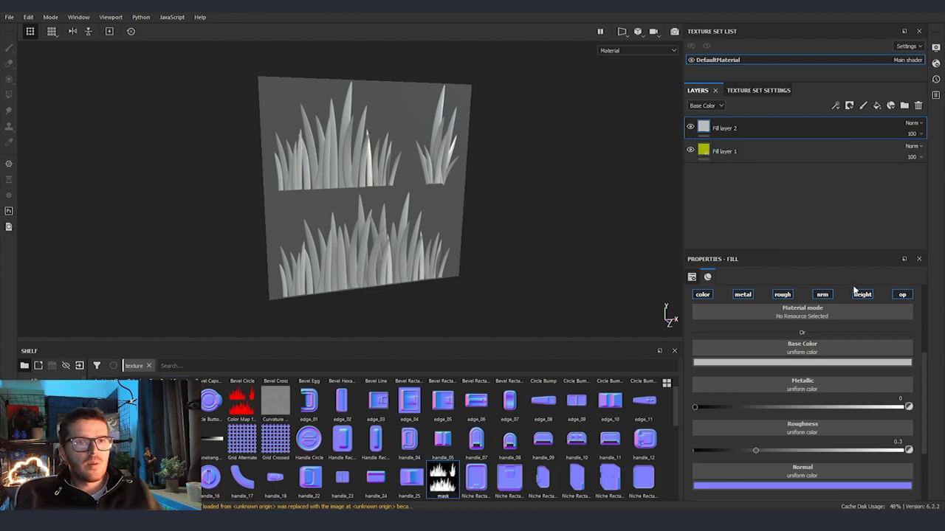
{"action": "left_click", "coordinate": [901, 295]}
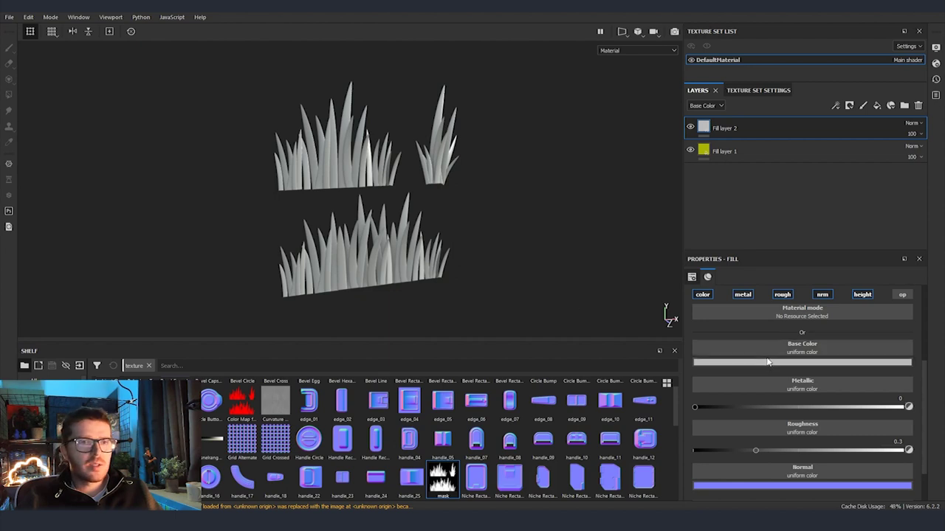
{"action": "left_click", "coordinate": [743, 295]}
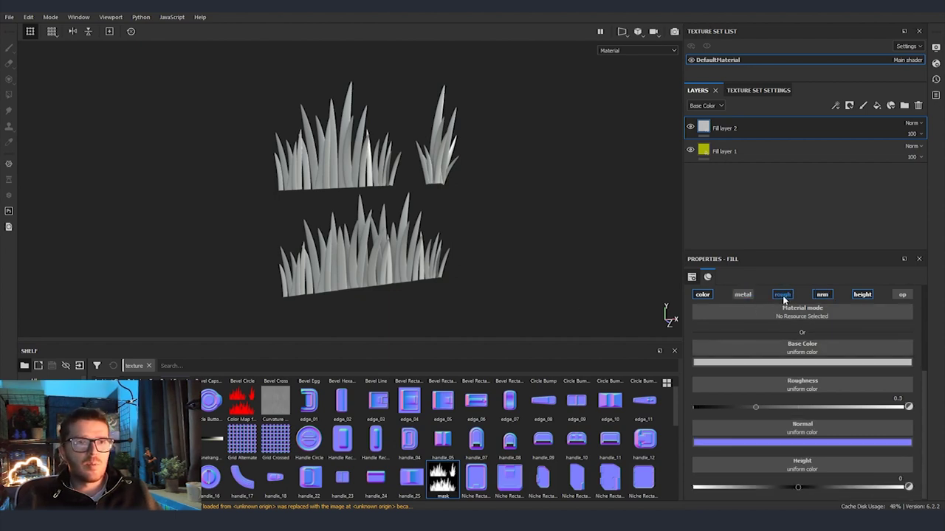
{"action": "left_click", "coordinate": [783, 296]}
{"action": "left_click", "coordinate": [822, 307]}
{"action": "left_click", "coordinate": [862, 308]}
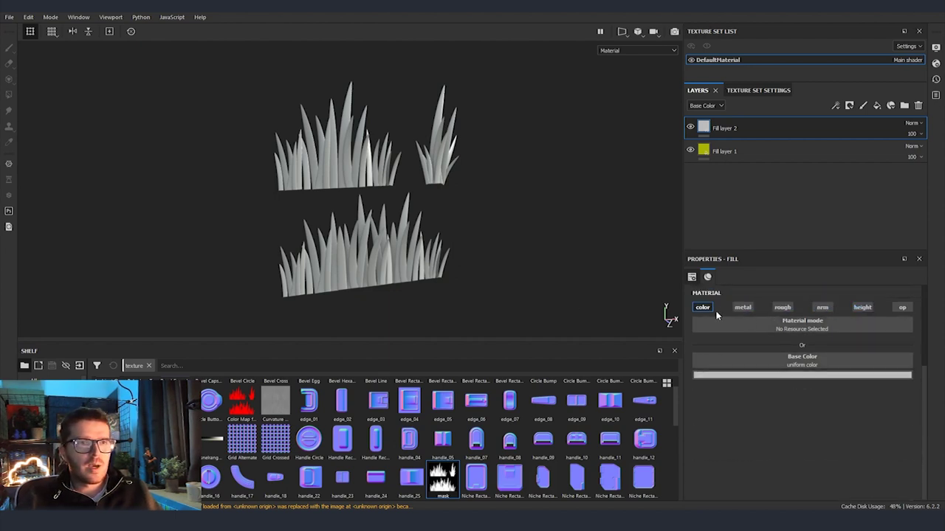
Set the base color of Fill layer 2 to a darker green of RGB 0.137, 0.258, 0.002.
{"action": "left_click", "coordinate": [777, 377]}
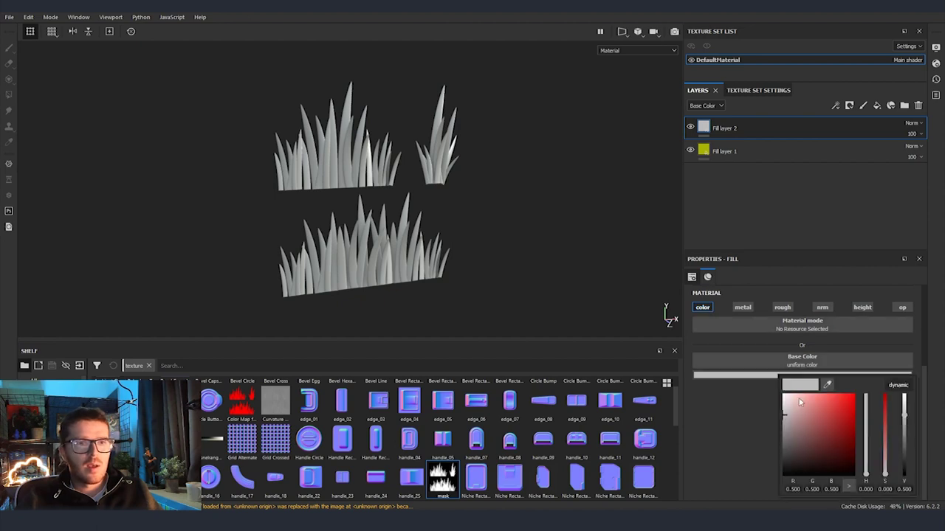
{"action": "left_click", "coordinate": [851, 417]}
{"action": "left_click_drag", "start_coordinate": [869, 465], "coordinate": [869, 461]}
{"action": "left_click_drag", "start_coordinate": [852, 419], "coordinate": [851, 415]}
{"action": "left_click_drag", "start_coordinate": [866, 455], "coordinate": [849, 436]}
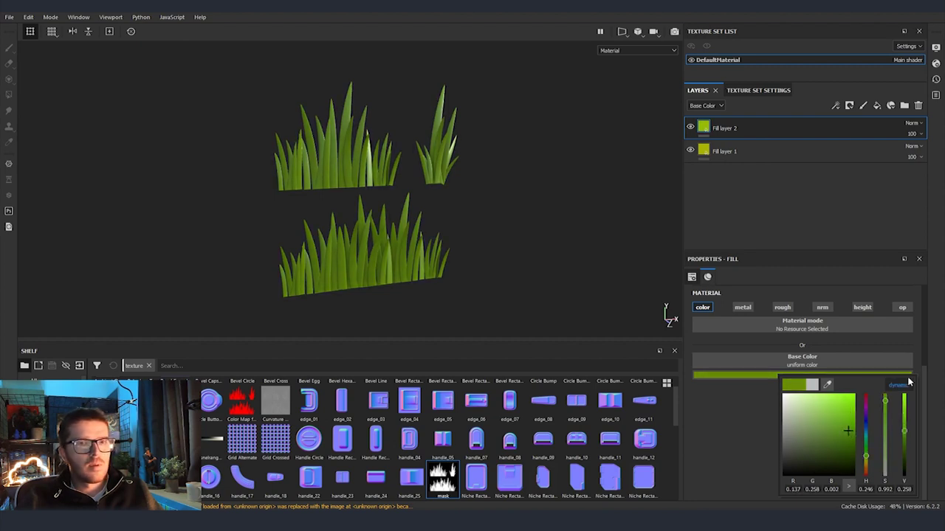
Add a black mask with a paint effect to Fill layer 2, then try a brush stroke on the lower tuft and undo it.
{"action": "right_click", "coordinate": [697, 119]}
{"action": "left_click", "coordinate": [746, 145]}
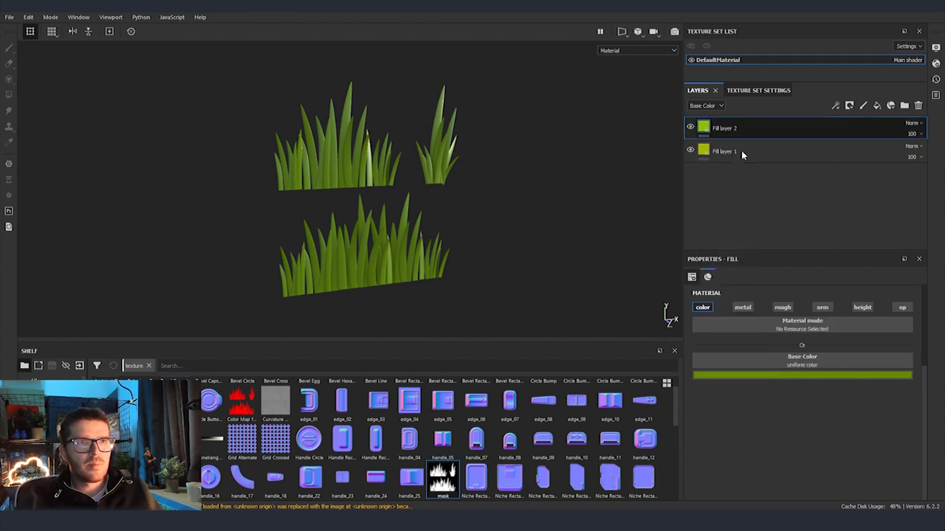
{"action": "right_click", "coordinate": [719, 126]}
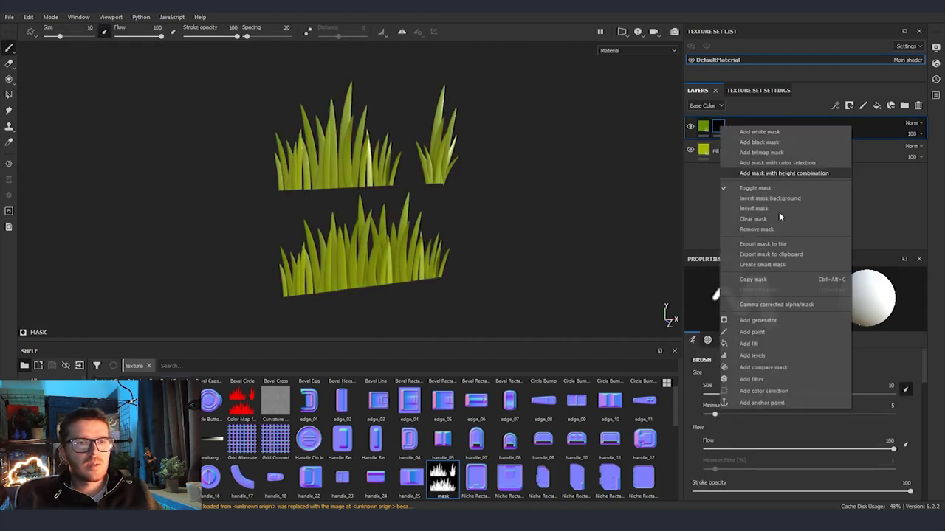
{"action": "left_click", "coordinate": [753, 332]}
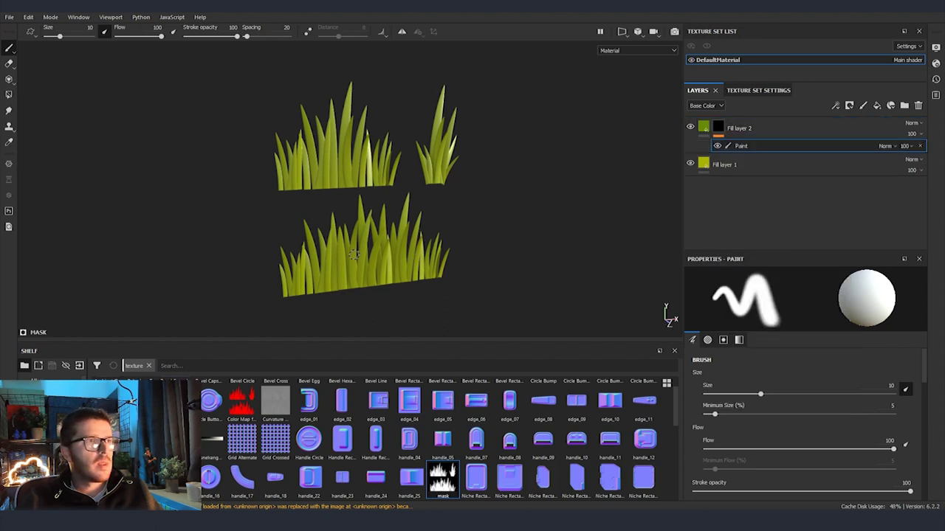
{"action": "left_click_drag", "start_coordinate": [363, 251], "coordinate": [372, 237]}
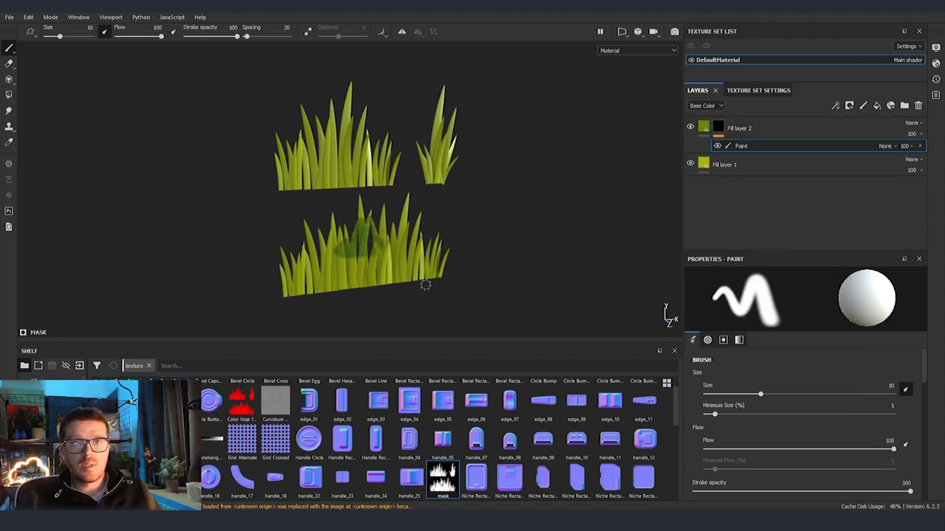
{"action": "key", "text": "ctrl+z"}
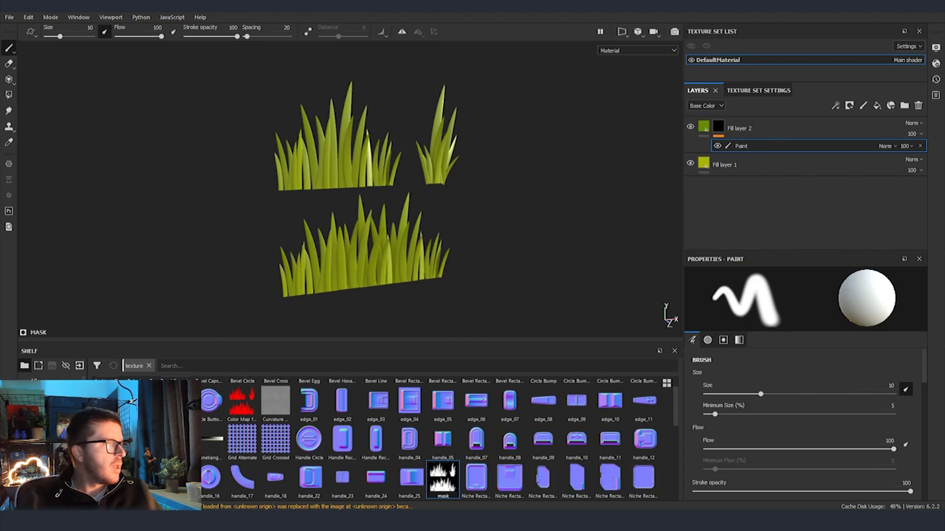
Paint the mask of Fill layer 2 over the grass tufts using a cloudy textured brush enlarged to size 75.23.
{"action": "left_click", "coordinate": [39, 462]}
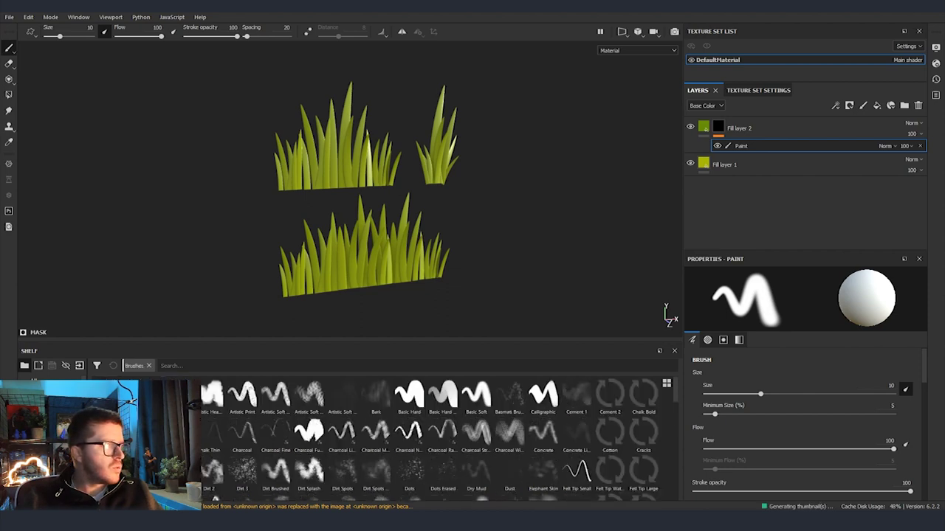
{"action": "left_click", "coordinate": [177, 470]}
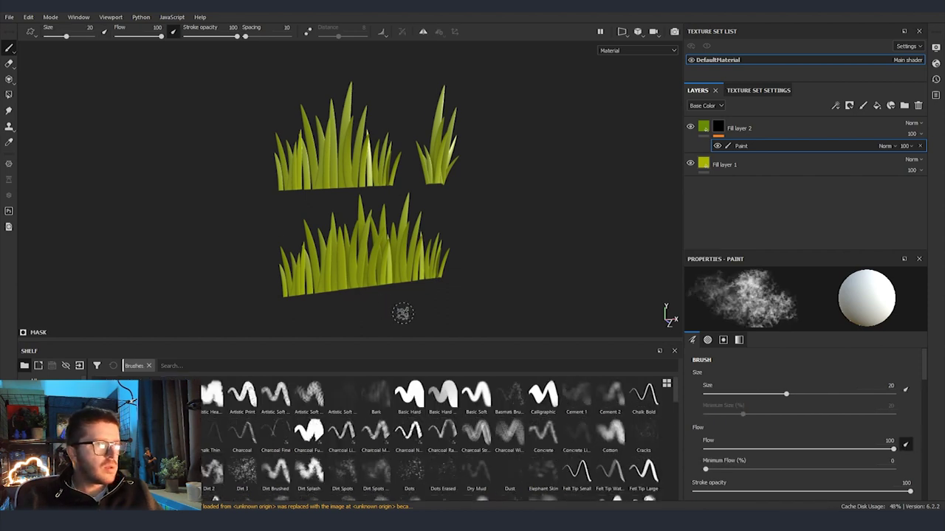
{"action": "left_click_drag", "start_coordinate": [402, 314], "coordinate": [379, 297], "text": "alt"}
{"action": "mouse_move", "coordinate": [377, 285]}
{"action": "right_mouse_down", "text": "ctrl"}
{"action": "mouse_move", "coordinate": [429, 289]}
{"action": "mouse_move", "coordinate": [422, 297]}
{"action": "right_mouse_up", "text": "ctrl"}
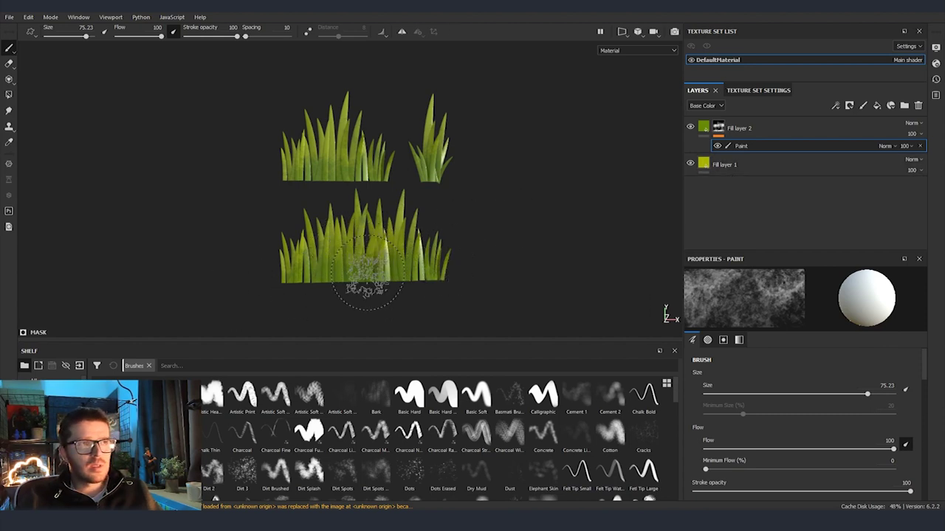
Add a Blur filter to the mask of Fill layer 2 with a blur intensity of 13.69.
{"action": "right_click", "coordinate": [718, 129]}
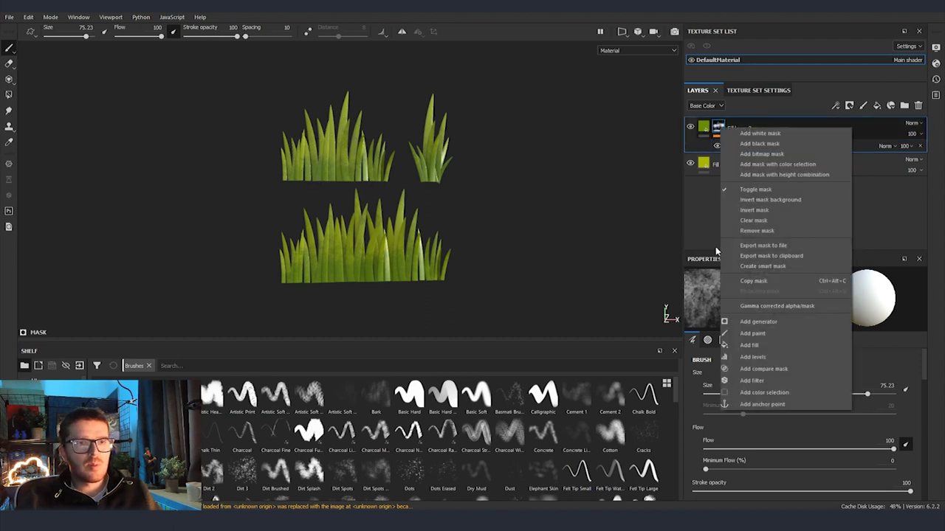
{"action": "left_click", "coordinate": [762, 380]}
{"action": "left_click", "coordinate": [804, 300]}
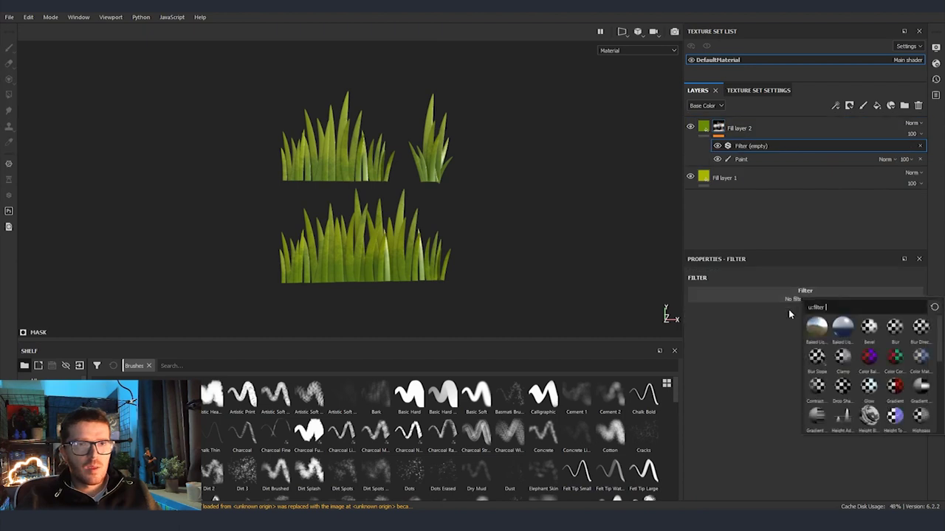
{"action": "left_click", "coordinate": [895, 330]}
{"action": "left_click_drag", "start_coordinate": [735, 345], "coordinate": [896, 344]}
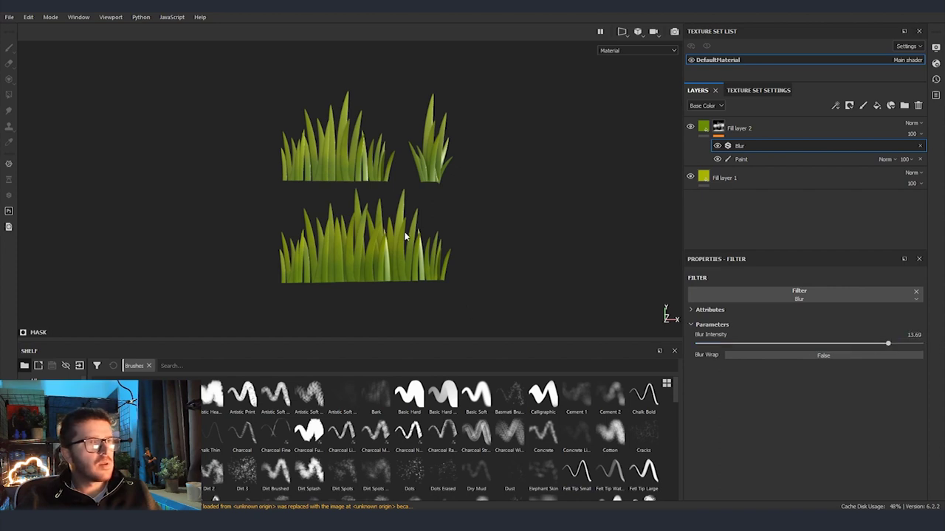
Add a third fill layer that affects only the roughness channel and set its roughness to 0.3864.
{"action": "left_click_drag", "start_coordinate": [496, 279], "coordinate": [413, 235], "text": "alt"}
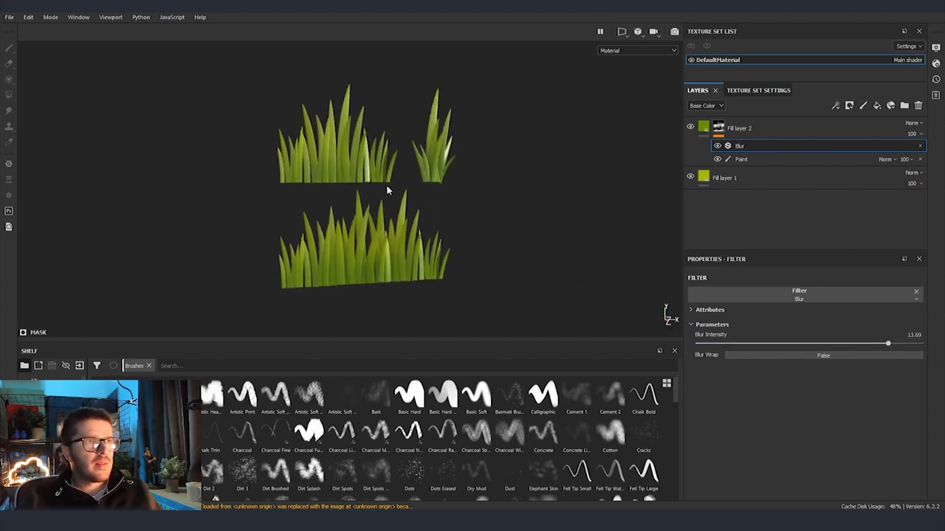
{"action": "scroll", "coordinate": [348, 256], "scroll_direction": "up", "scroll_amount": 3}
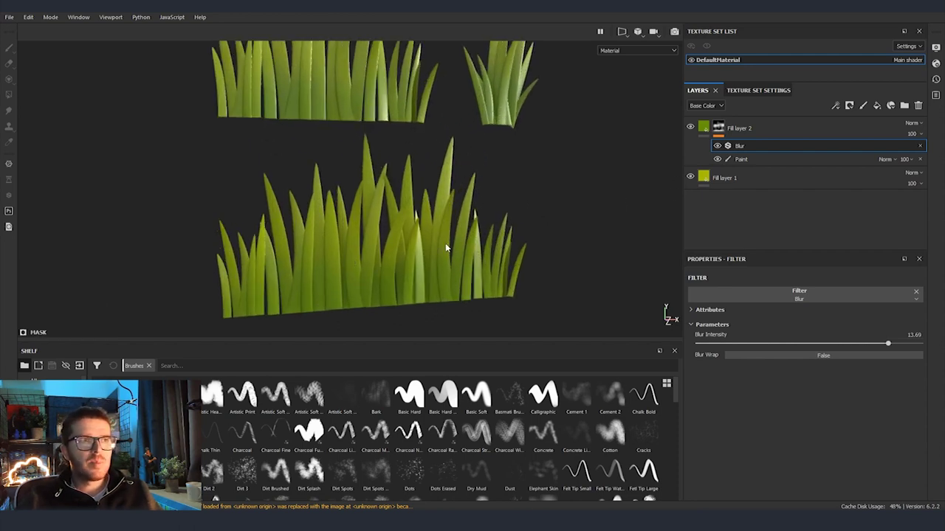
{"action": "left_click", "coordinate": [882, 124]}
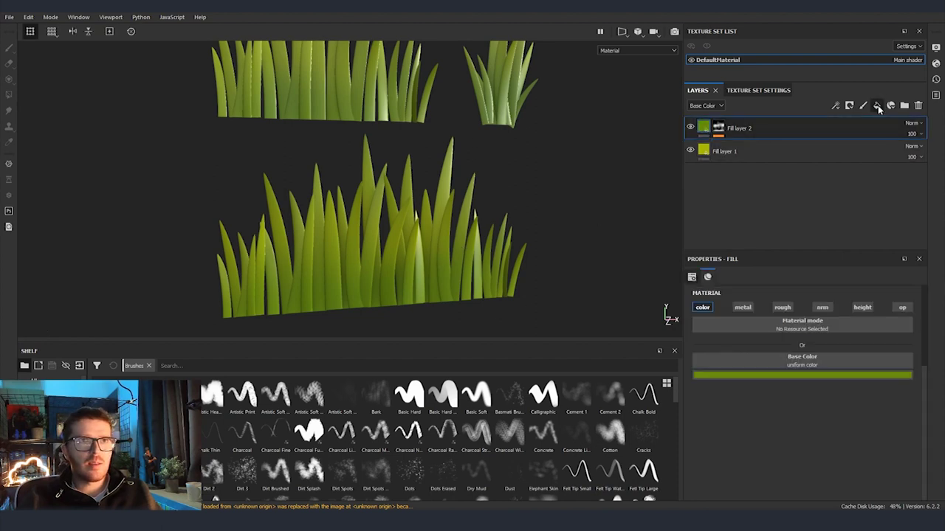
{"action": "left_click", "coordinate": [876, 107]}
{"action": "left_click", "coordinate": [749, 310]}
{"action": "left_click", "coordinate": [706, 310]}
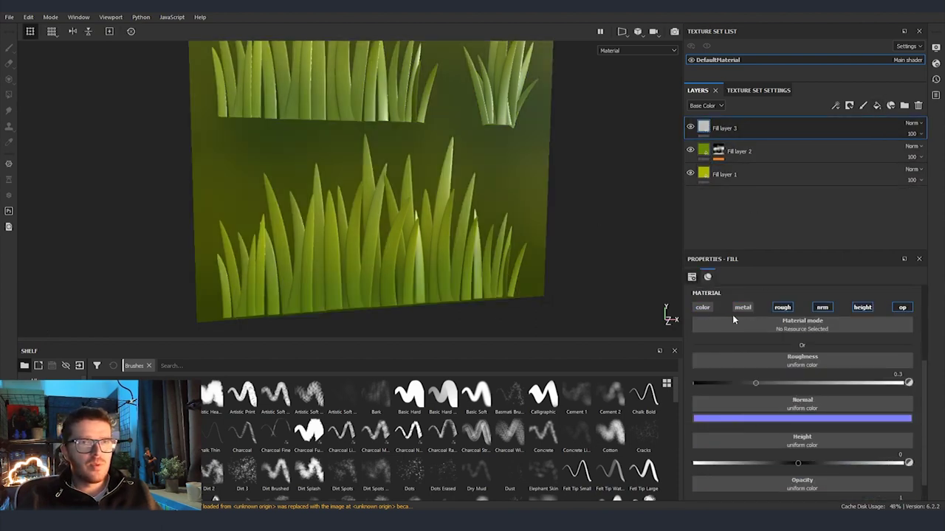
{"action": "left_click", "coordinate": [825, 311]}
{"action": "left_click", "coordinate": [865, 311]}
{"action": "left_click", "coordinate": [906, 310]}
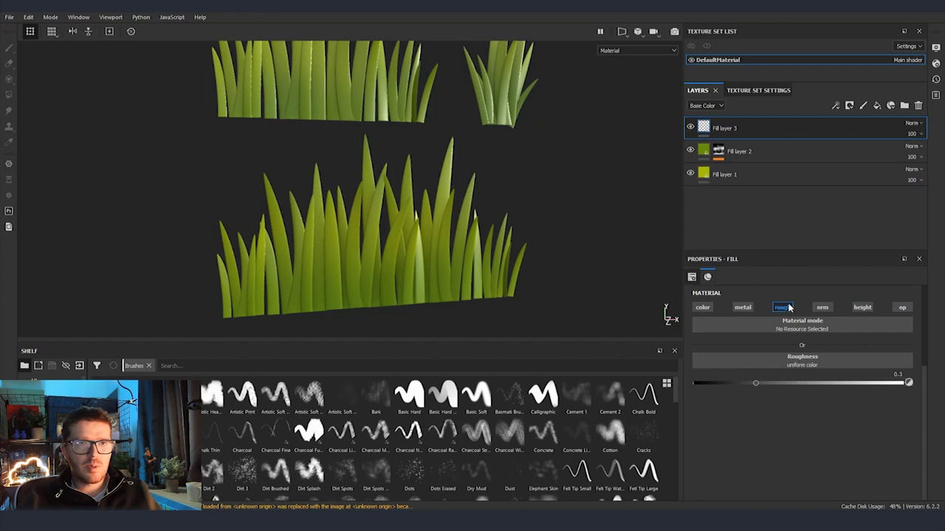
{"action": "left_click_drag", "start_coordinate": [514, 270], "coordinate": [618, 234], "text": "alt"}
{"action": "mouse_move", "coordinate": [783, 384]}
{"action": "left_mouse_down"}
{"action": "mouse_move", "coordinate": [839, 384]}
{"action": "mouse_move", "coordinate": [757, 381]}
{"action": "mouse_move", "coordinate": [822, 383]}
{"action": "mouse_move", "coordinate": [764, 393]}
{"action": "left_mouse_up"}
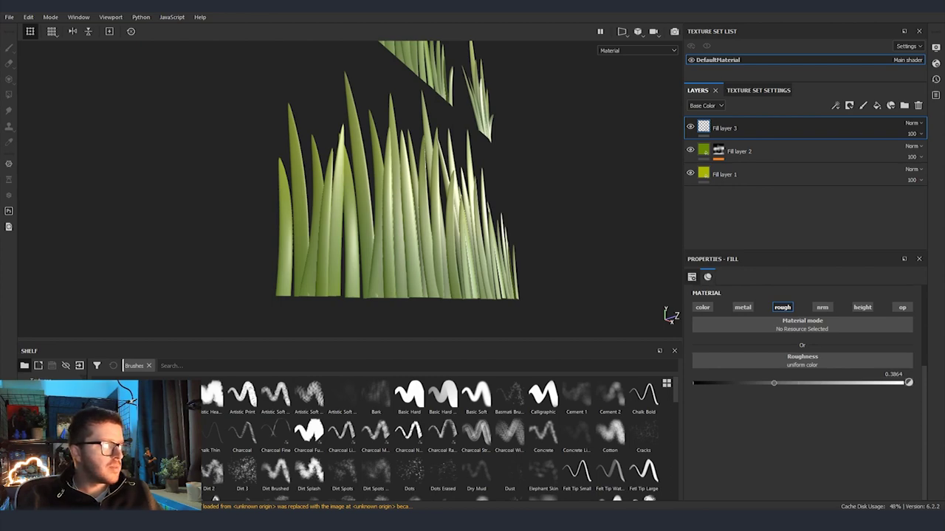
Apply the Dirt Dusty smart mask to Fill layer 3 and check its effect on the grass blades.
{"action": "left_click", "coordinate": [44, 472]}
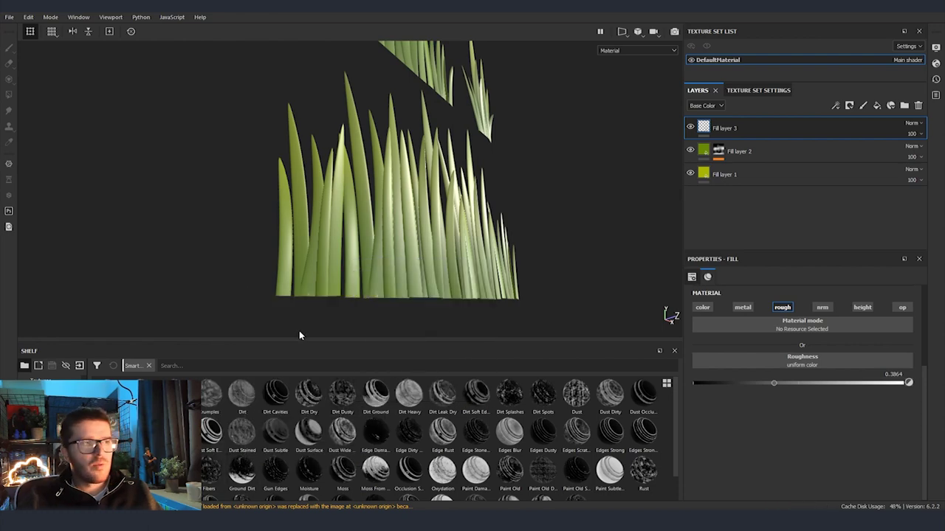
{"action": "mouse_move", "coordinate": [342, 403]}
{"action": "left_mouse_down"}
{"action": "mouse_move", "coordinate": [716, 228]}
{"action": "mouse_move", "coordinate": [737, 129]}
{"action": "left_mouse_up"}
{"action": "left_click_drag", "start_coordinate": [590, 234], "coordinate": [555, 235], "text": "alt"}
{"action": "scroll", "coordinate": [486, 295], "scroll_direction": "up", "scroll_amount": 5}
{"action": "left_click_drag", "start_coordinate": [488, 271], "coordinate": [575, 221], "text": "alt"}
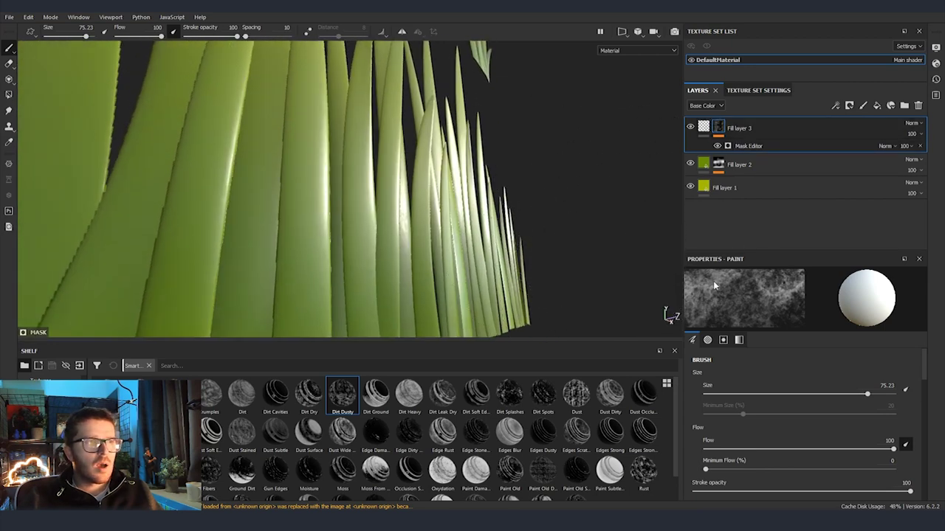
Add a paint effect to the mask of Fill layer 3 and set up the second Dirt Spots brush at size 68.05.
{"action": "right_click", "coordinate": [720, 128]}
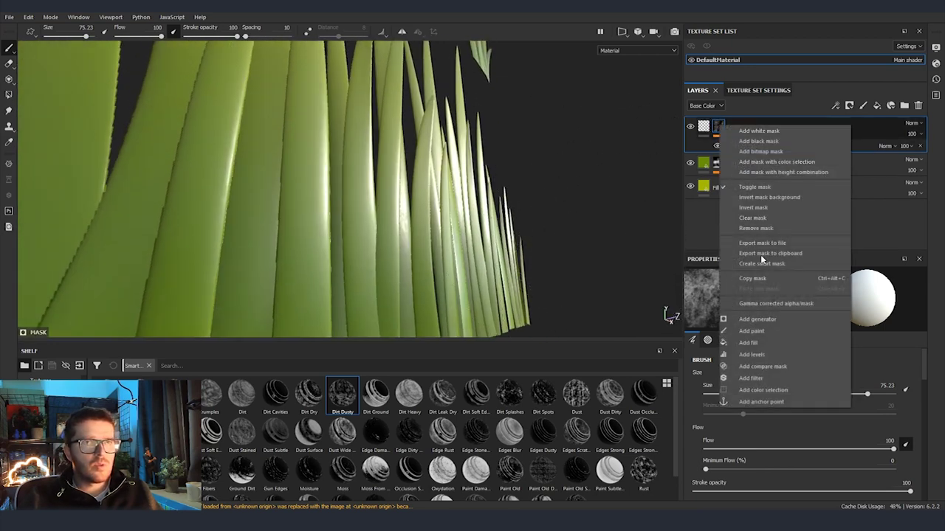
{"action": "left_click", "coordinate": [763, 333]}
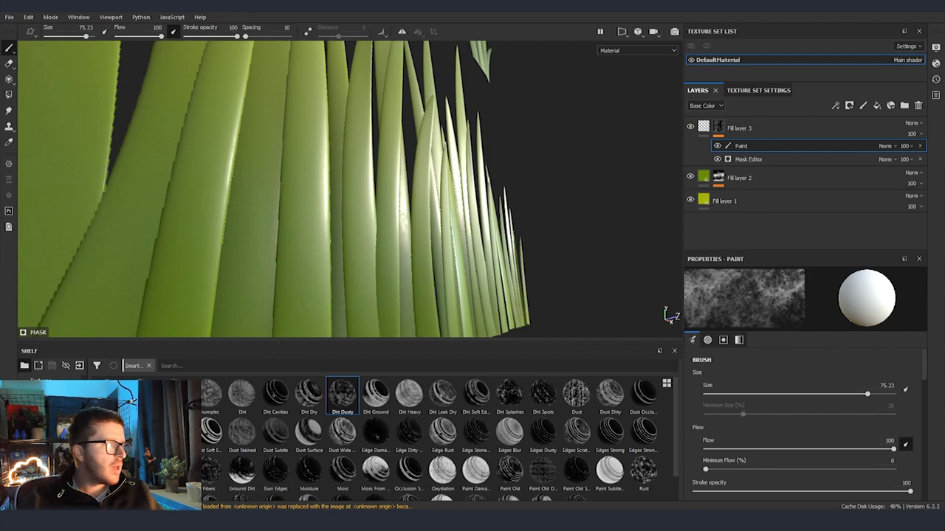
{"action": "left_click", "coordinate": [40, 421]}
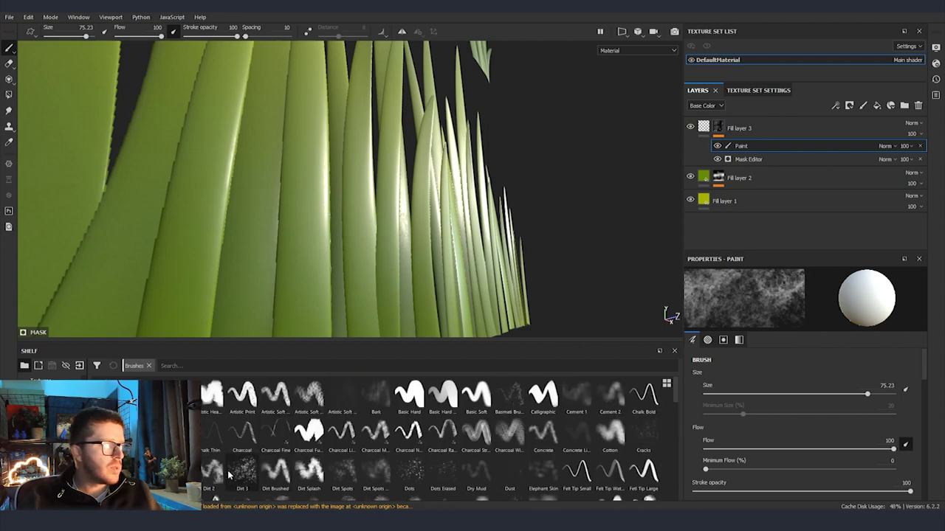
{"action": "left_click", "coordinate": [375, 472]}
{"action": "scroll", "coordinate": [396, 274], "scroll_direction": "up", "scroll_amount": 1}
{"action": "right_click_drag", "start_coordinate": [402, 223], "coordinate": [502, 223], "text": "ctrl"}
{"action": "scroll", "coordinate": [480, 203], "scroll_direction": "down", "scroll_amount": 5}
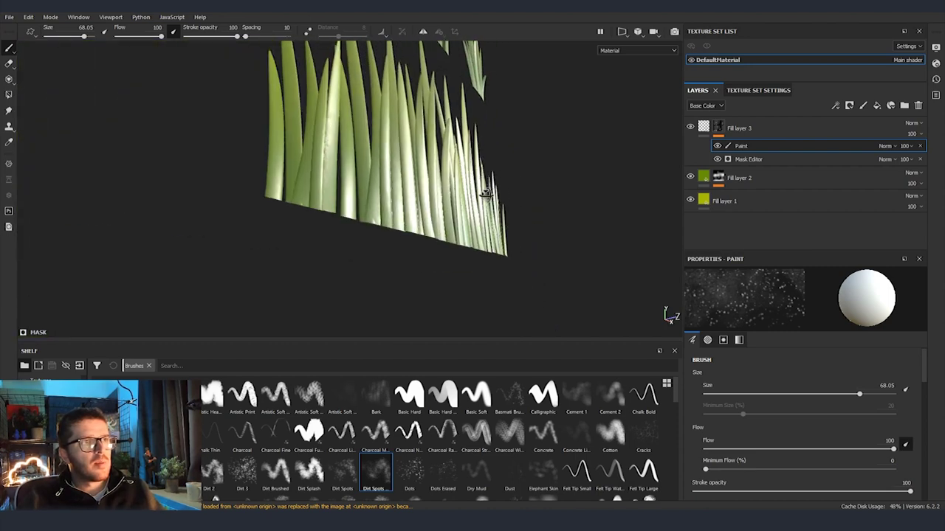
{"action": "left_click_drag", "start_coordinate": [482, 194], "coordinate": [437, 190], "text": "alt"}
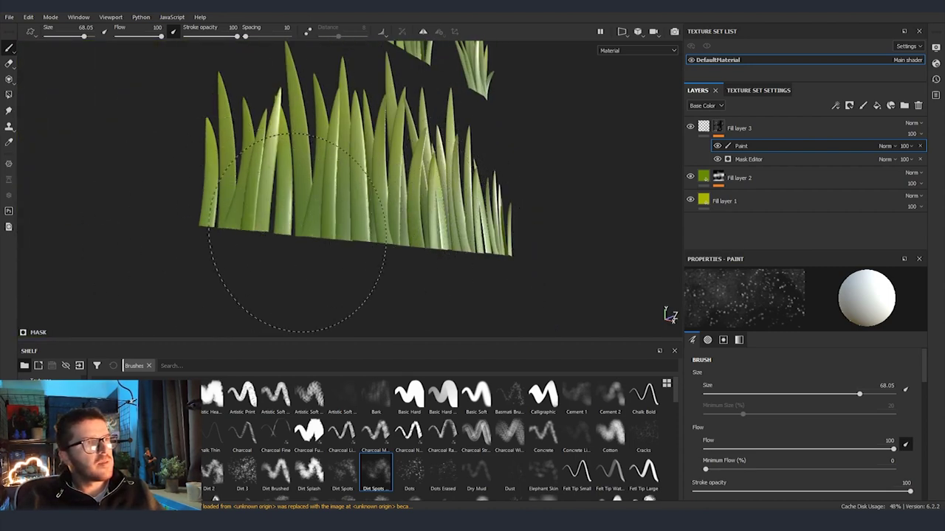
{"action": "mouse_move", "coordinate": [373, 270]}
{"action": "left_mouse_down", "text": "alt"}
{"action": "mouse_move", "coordinate": [471, 250]}
{"action": "mouse_move", "coordinate": [470, 240]}
{"action": "left_mouse_up", "text": "alt"}
{"action": "mouse_move", "coordinate": [395, 244]}
{"action": "left_mouse_down", "text": "alt"}
{"action": "mouse_move", "coordinate": [376, 257]}
{"action": "mouse_move", "coordinate": [387, 233]}
{"action": "mouse_move", "coordinate": [350, 195]}
{"action": "left_mouse_up", "text": "alt"}
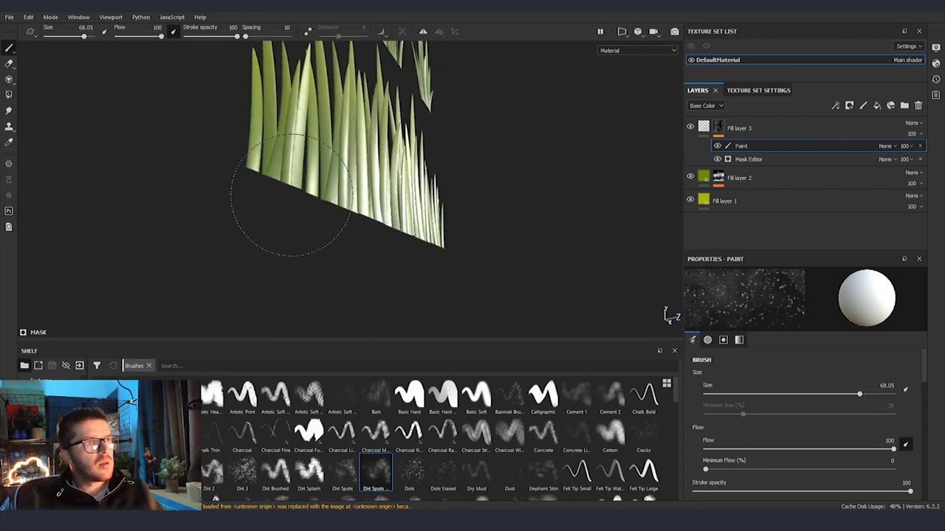
{"action": "mouse_move", "coordinate": [488, 240]}
{"action": "left_mouse_down", "text": "alt"}
{"action": "mouse_move", "coordinate": [508, 249]}
{"action": "mouse_move", "coordinate": [317, 118]}
{"action": "left_mouse_up", "text": "alt"}
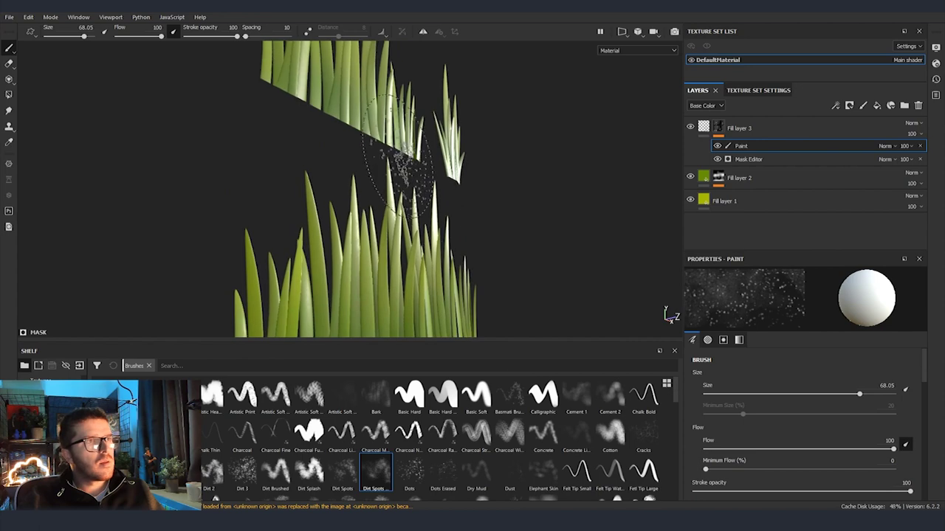
{"action": "scroll", "coordinate": [771, 424], "scroll_direction": "down", "scroll_amount": 5}
{"action": "scroll", "coordinate": [787, 438], "scroll_direction": "down", "scroll_amount": 6}
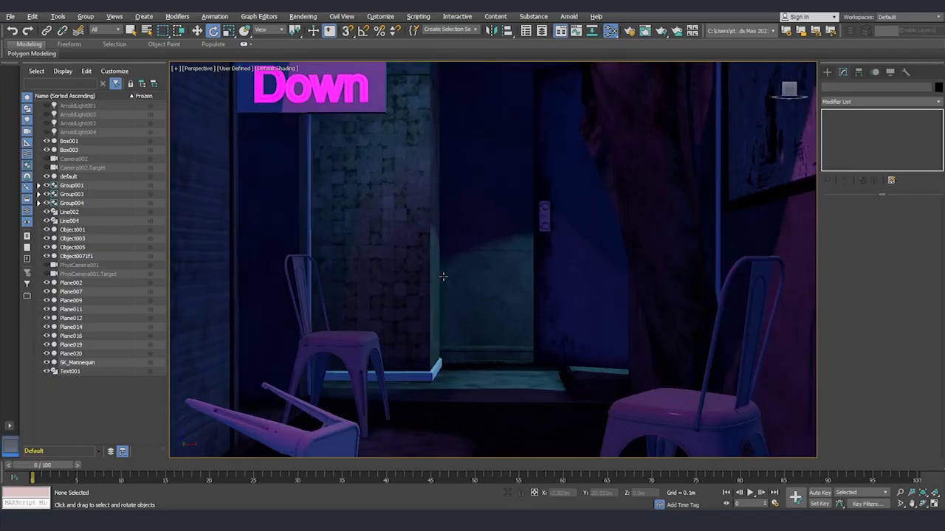
{"action": "scroll", "coordinate": [432, 295], "scroll_direction": "up", "scroll_amount": 4}
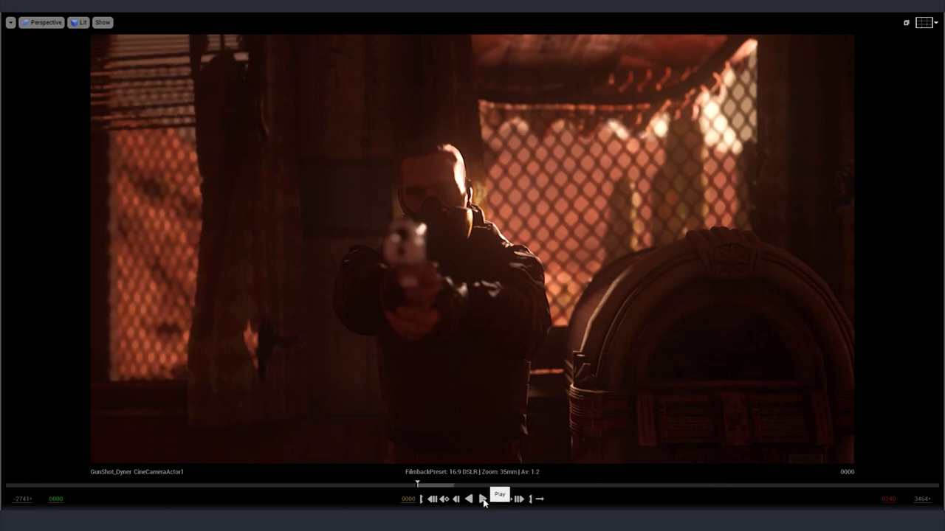
Play the gunshot camera sequence in the Unreal Engine cinematic viewport.
{"action": "left_click", "coordinate": [483, 500]}
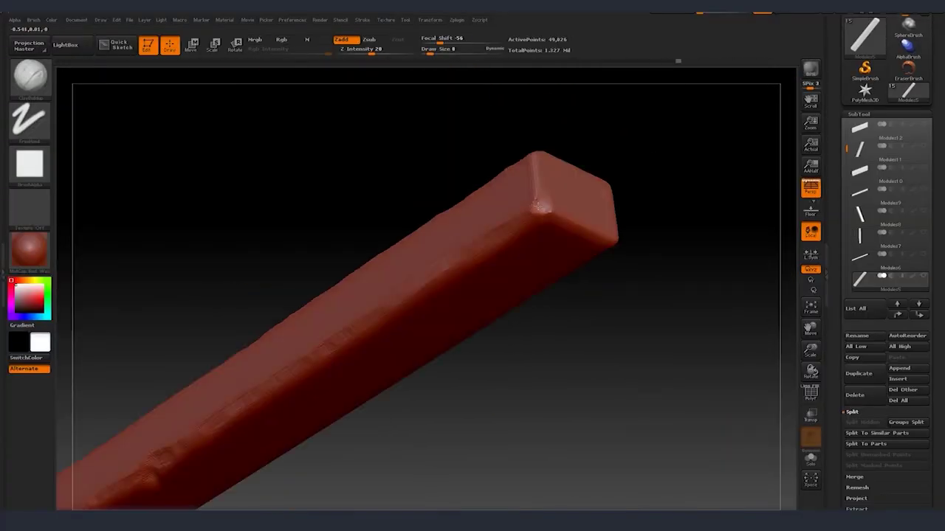
Sculpt wear along the long edge of the selected beam in ZBrush with the ClayBuildup brush.
{"action": "left_click_drag", "start_coordinate": [413, 347], "coordinate": [499, 285]}
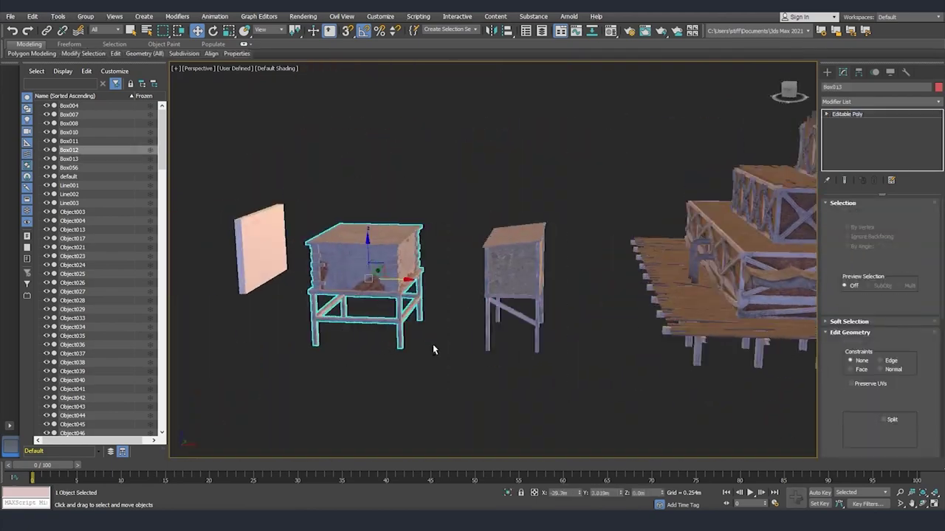
In 3ds Max, clear the hut selection and select the entrance ramp in front of the 7th Heaven building.
{"action": "left_click", "coordinate": [432, 347]}
{"action": "middle_click_drag", "start_coordinate": [432, 348], "coordinate": [411, 190], "text": "alt"}
{"action": "scroll", "coordinate": [662, 395], "scroll_direction": "down", "scroll_amount": 5}
{"action": "left_click", "coordinate": [539, 378]}
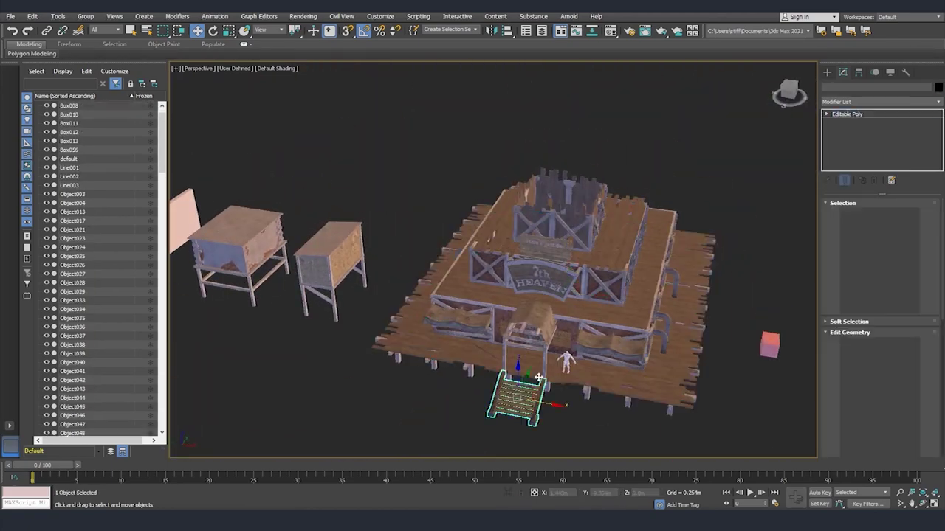